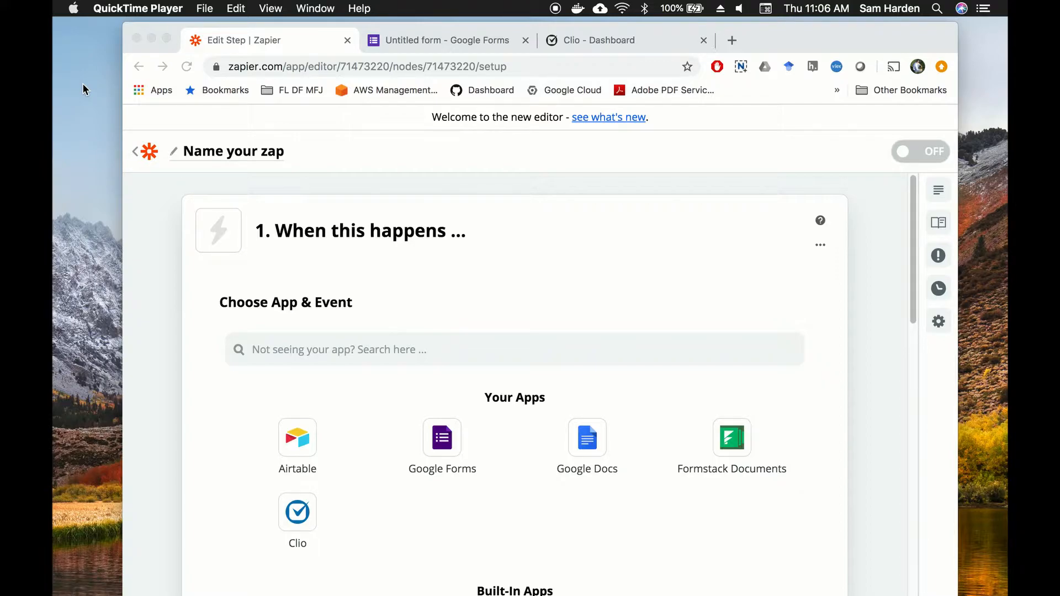
Step: Bring the Chrome window with the new unnamed Zapier zap forward and reposition it
{"action": "left_click_drag", "start_coordinate": [798, 30], "coordinate": [784, 26]}
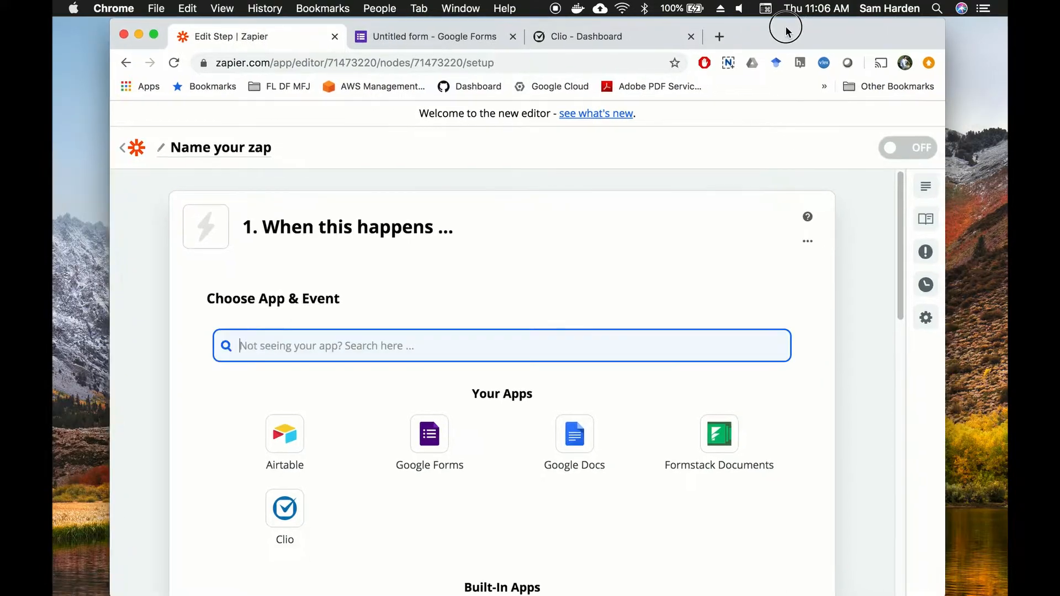
Step: Look over the Clio dashboard and Zapier editor, ending on the blank Untitled Google Form
{"action": "left_click", "coordinate": [421, 37]}
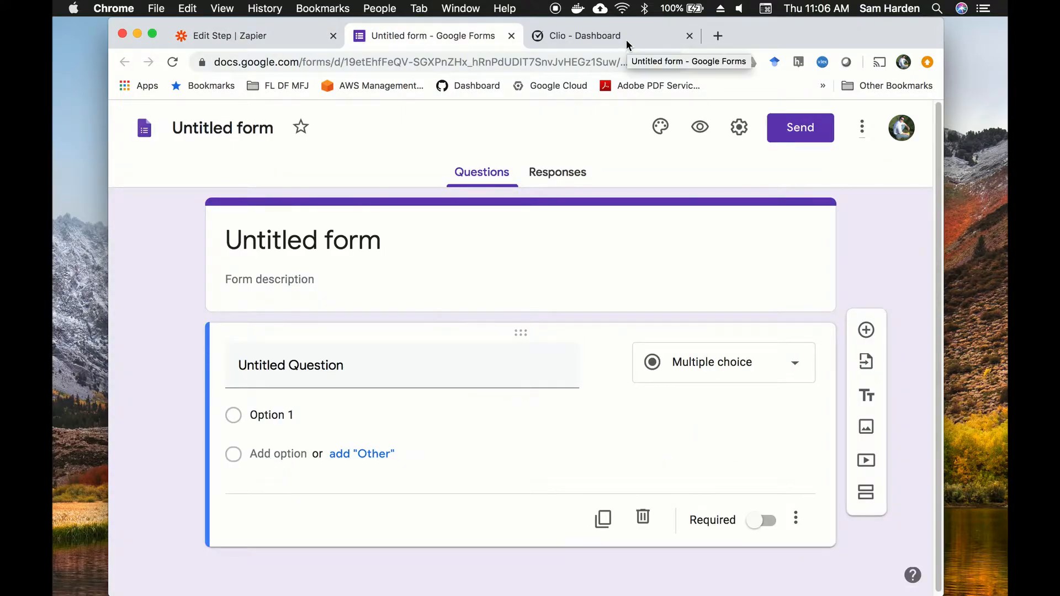
{"action": "left_click", "coordinate": [626, 38]}
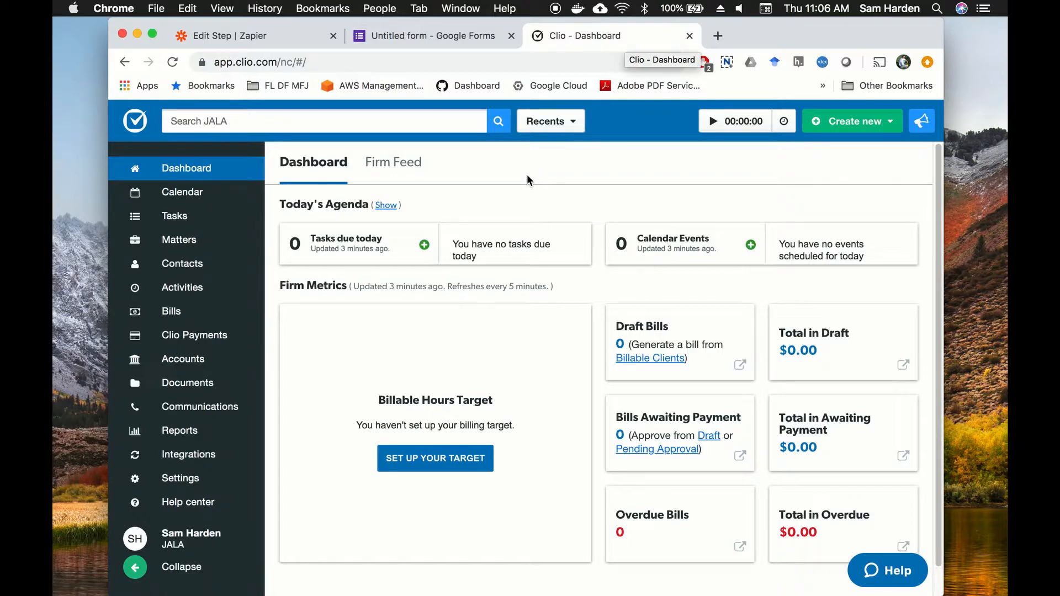
{"action": "left_click", "coordinate": [298, 39]}
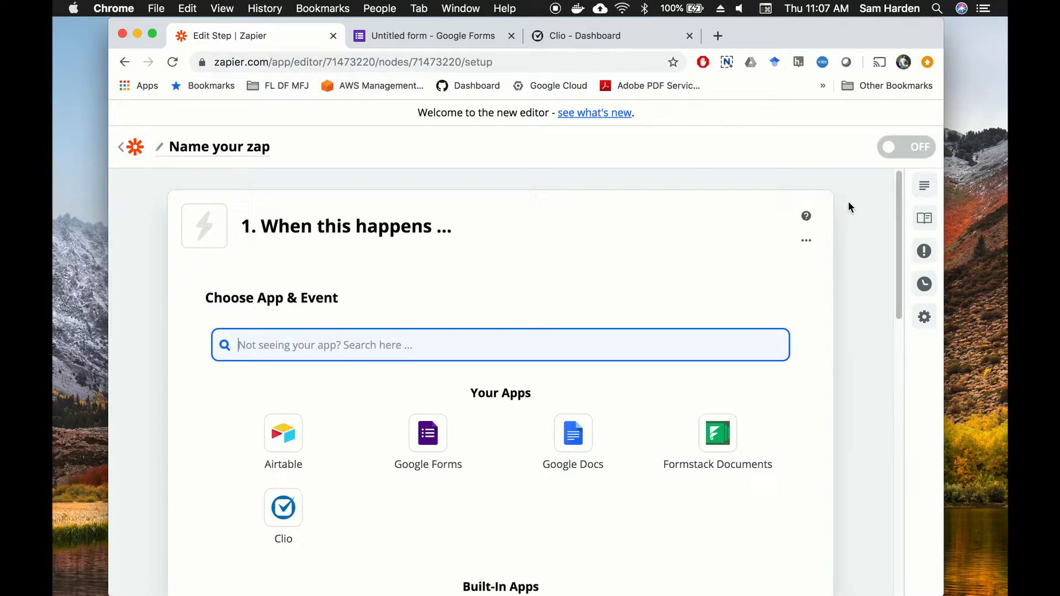
{"action": "scroll", "coordinate": [531, 227], "scroll_direction": "down", "scroll_amount": 1}
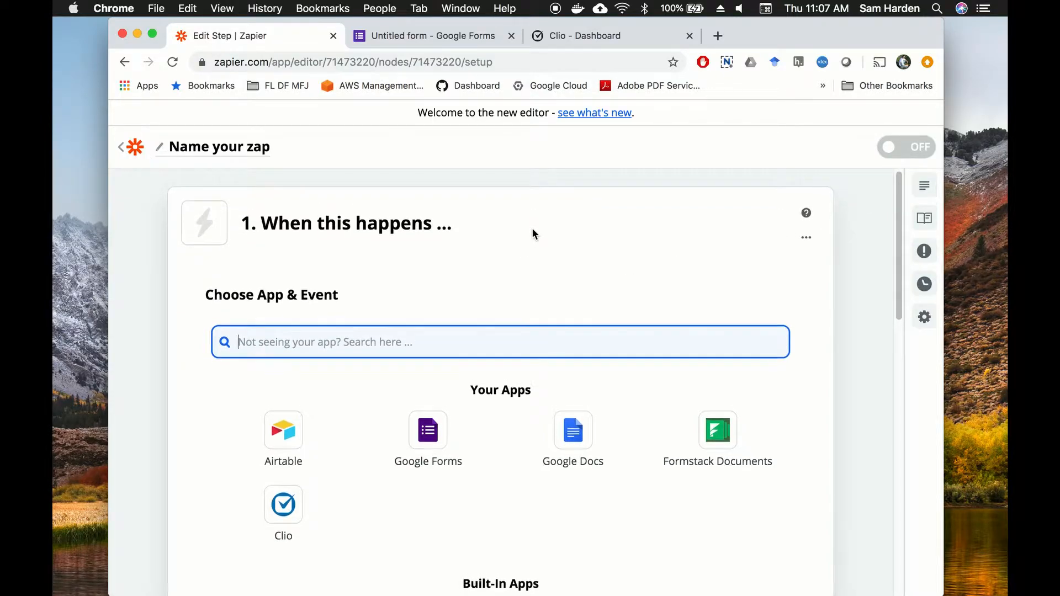
{"action": "left_click", "coordinate": [402, 36]}
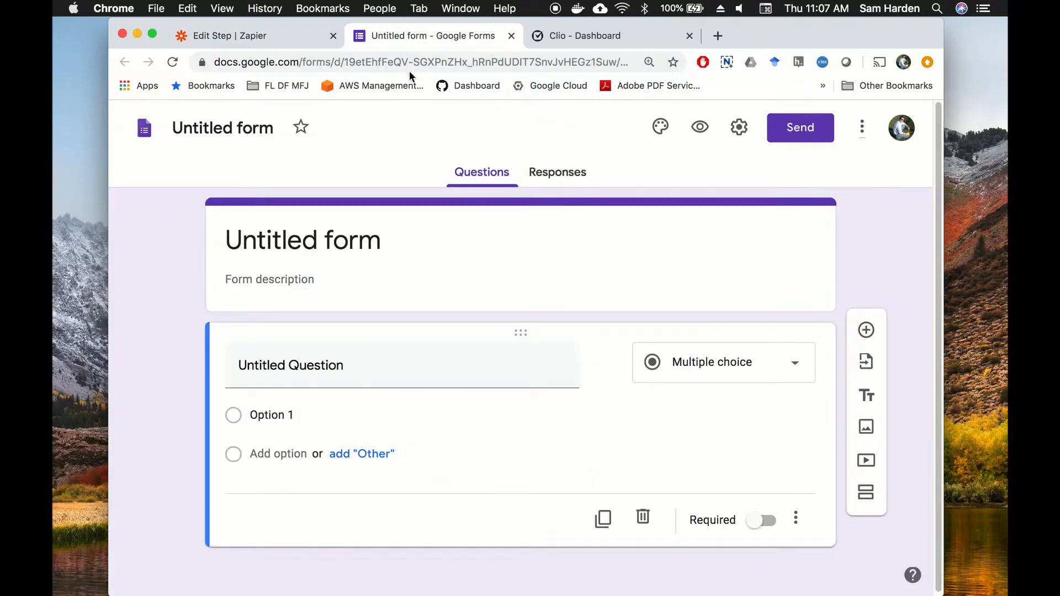
Step: Change the form name from 'Untitled form' to 'Intake Form Awesome'
{"action": "left_click", "coordinate": [225, 130]}
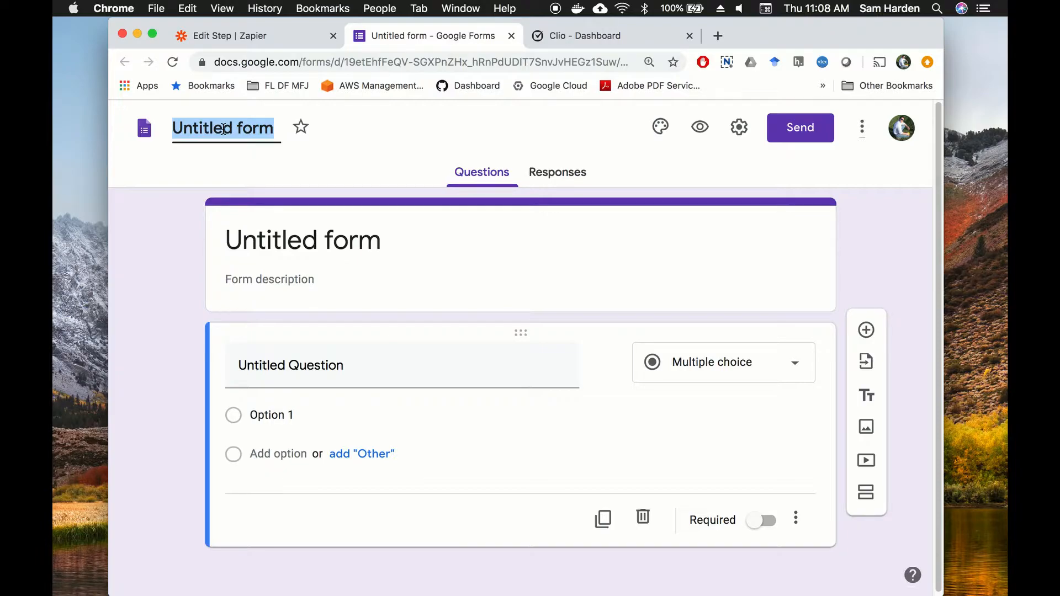
{"action": "type", "text": "IN"}
{"action": "key", "text": "BackSpace"}
{"action": "type", "text": "natake Form"}
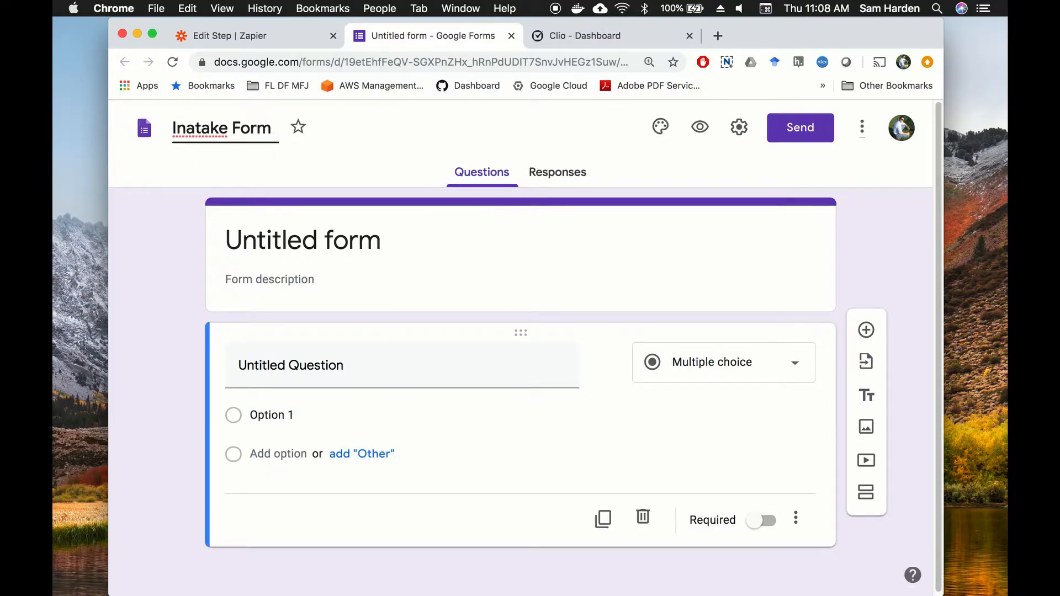
{"action": "key", "text": "BackSpace"}
{"action": "key", "text": "BackSpace"}
{"action": "key", "text": "BackSpace"}
{"action": "key", "text": "BackSpace"}
{"action": "key", "text": "BackSpace"}
{"action": "key", "text": "BackSpace"}
{"action": "key", "text": "BackSpace"}
{"action": "key", "text": "BackSpace"}
{"action": "key", "text": "BackSpace"}
{"action": "key", "text": "BackSpace"}
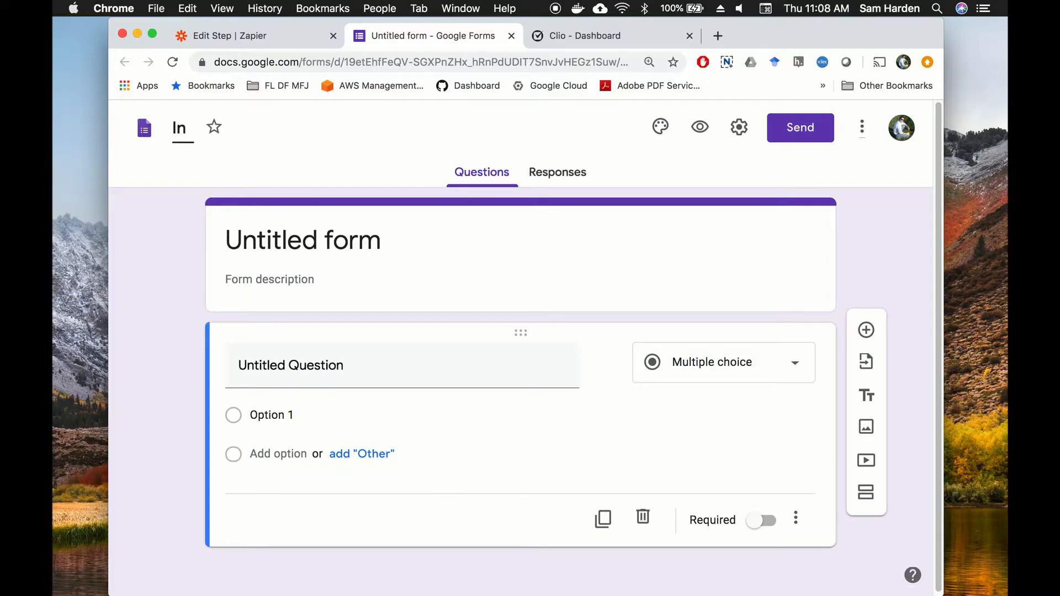
{"action": "type", "text": "take Form Awesome"}
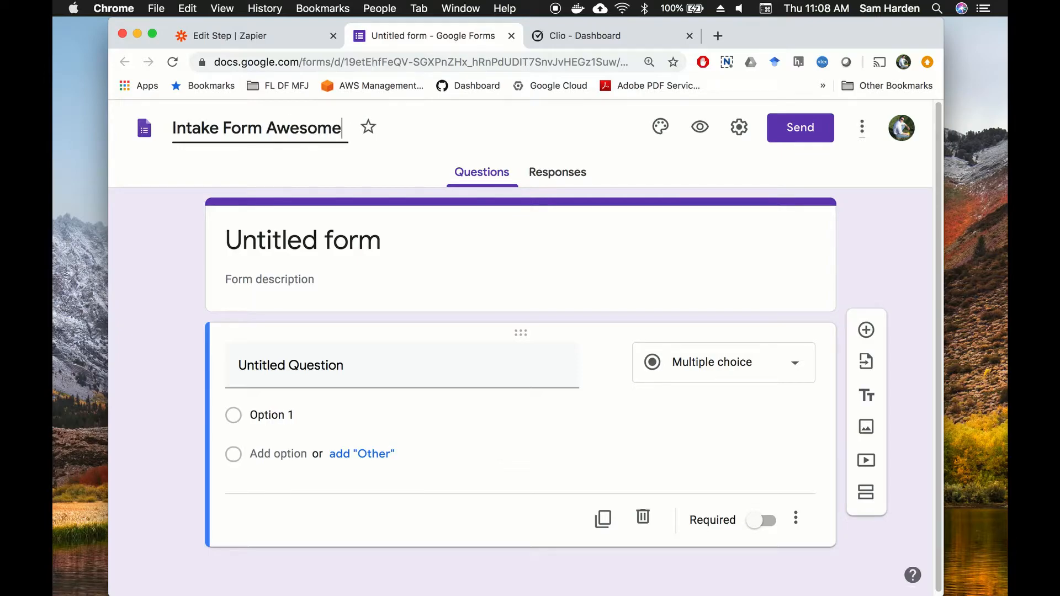
{"action": "left_click", "coordinate": [289, 226]}
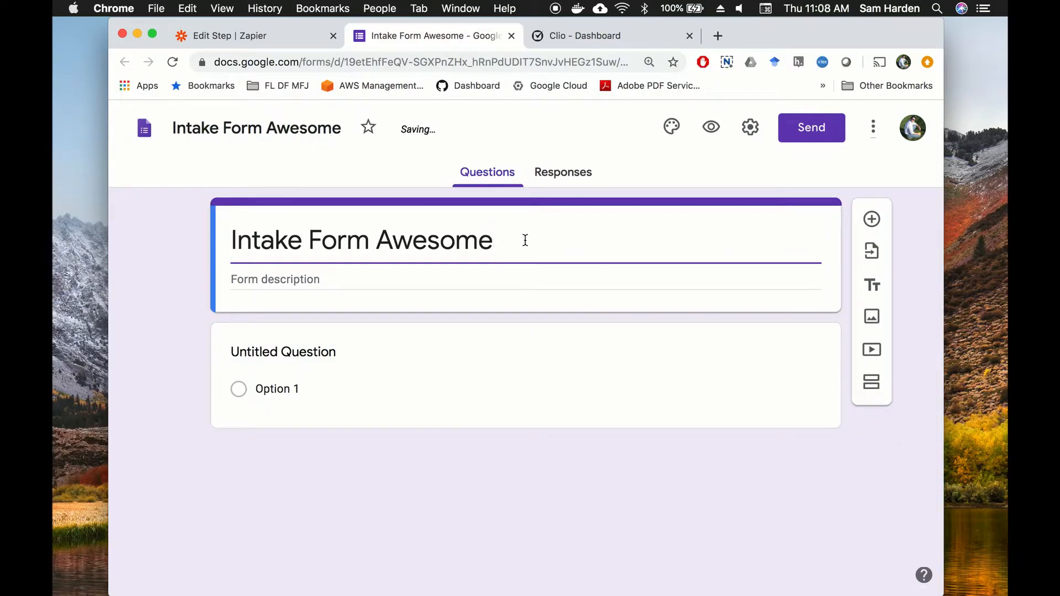
Step: Title the first question 'What is your first name', then duplicate it as 'What is your last name'
{"action": "left_click", "coordinate": [293, 371]}
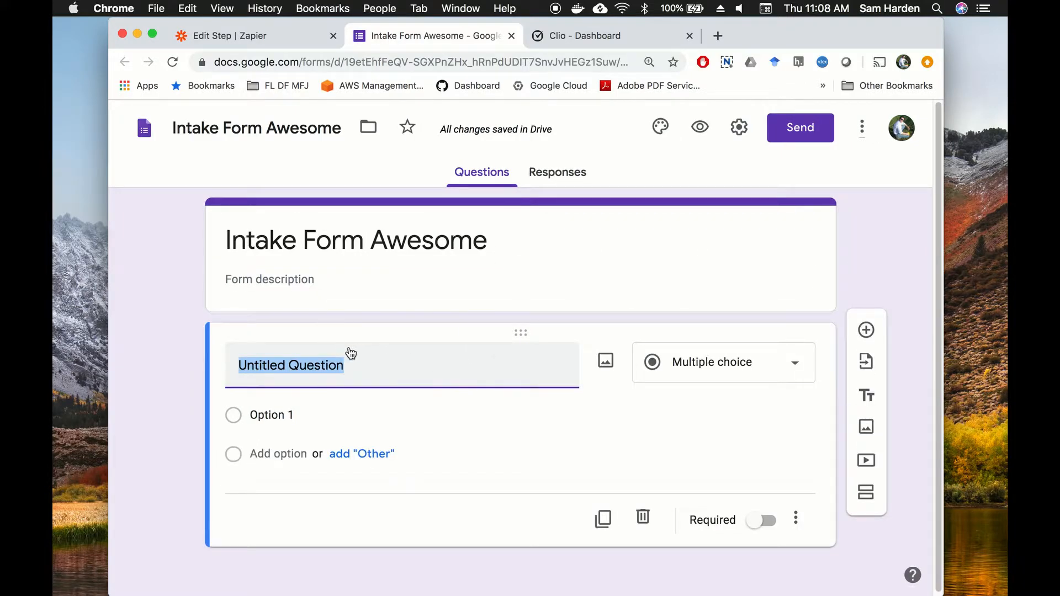
{"action": "type", "text": "What is "}
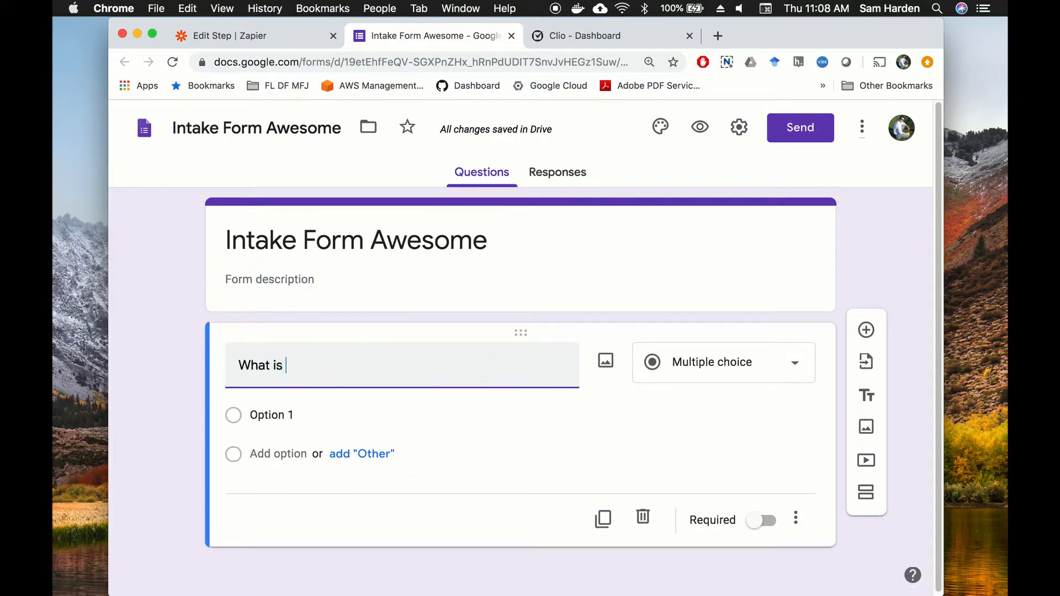
{"action": "type", "text": "your fir"}
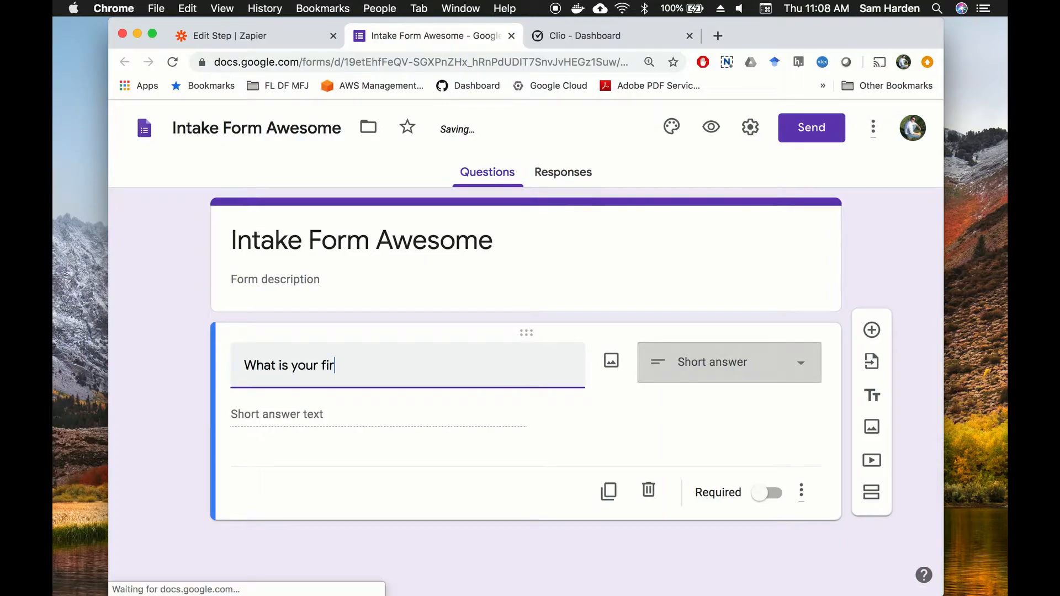
{"action": "type", "text": "st name"}
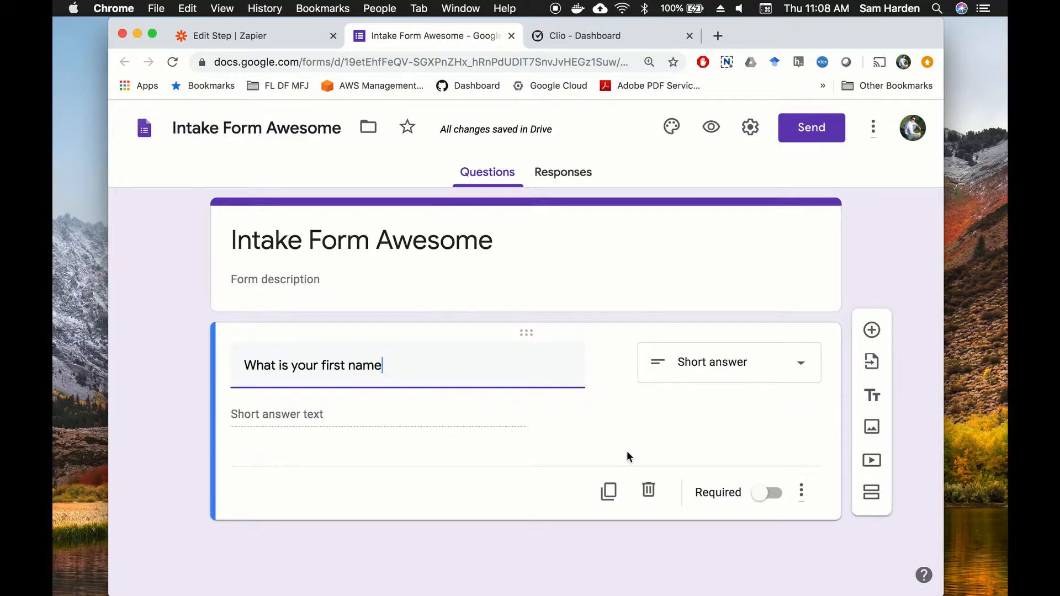
{"action": "left_click", "coordinate": [607, 494]}
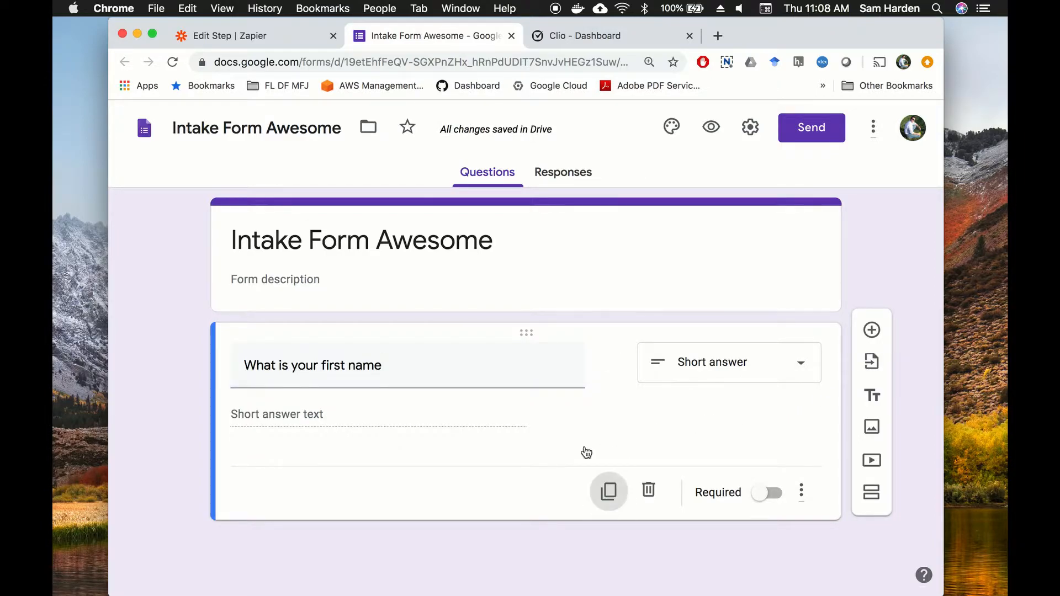
{"action": "left_click", "coordinate": [343, 462]}
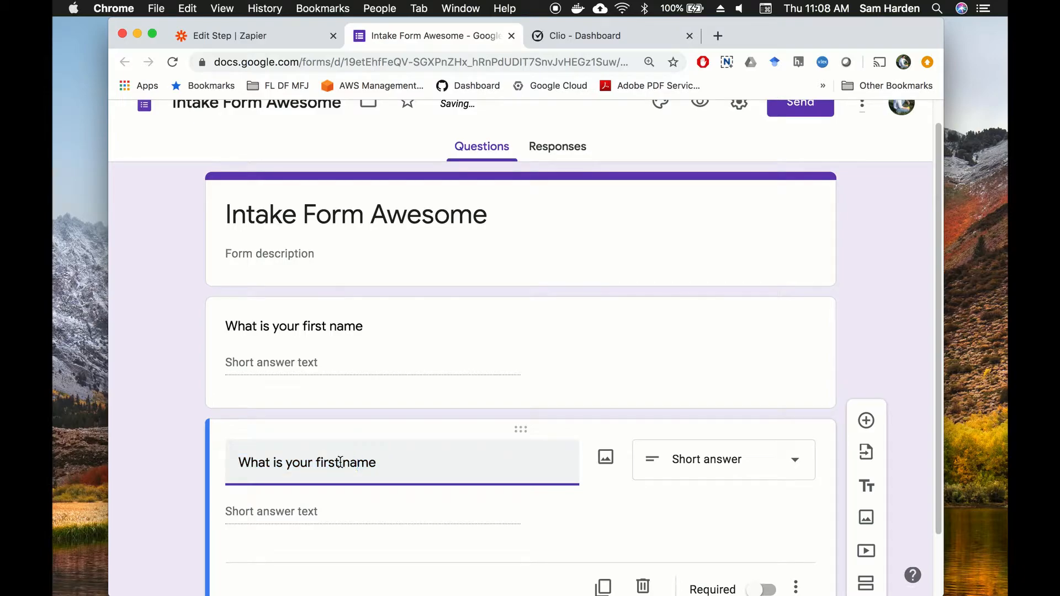
{"action": "double_click", "coordinate": [318, 462]}
{"action": "type", "text": "last"}
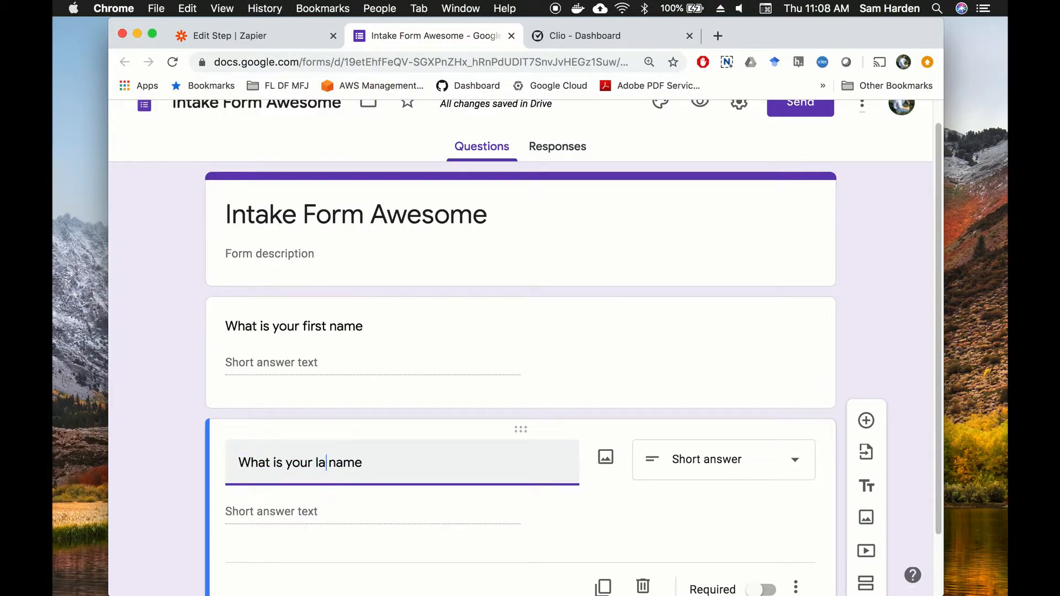
Step: Duplicate again and turn the copy into a Paragraph question 'What is your problem?'
{"action": "scroll", "coordinate": [511, 393], "scroll_direction": "down", "scroll_amount": 3}
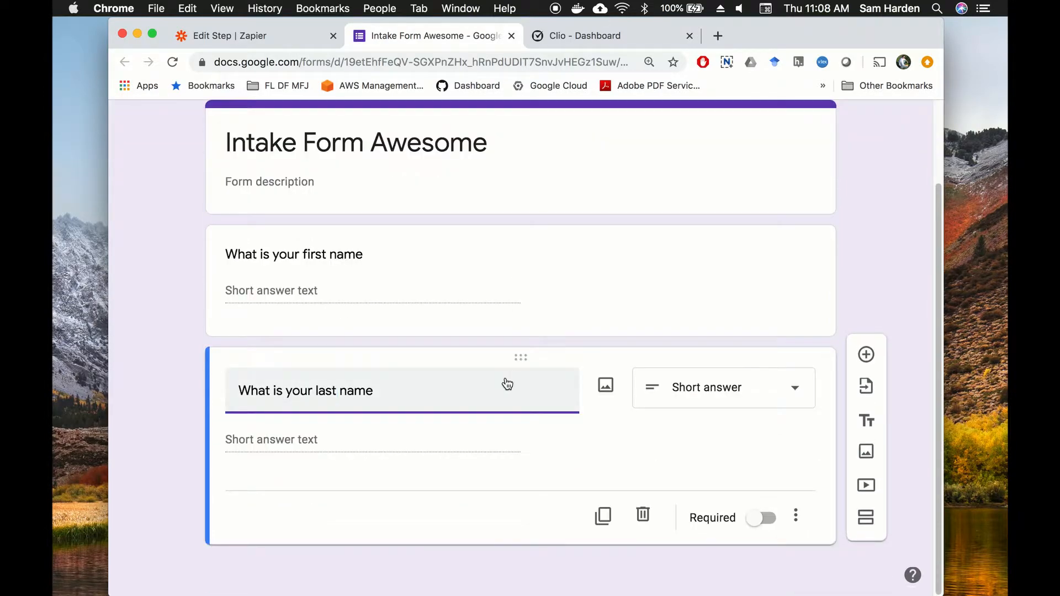
{"action": "left_click", "coordinate": [602, 517]}
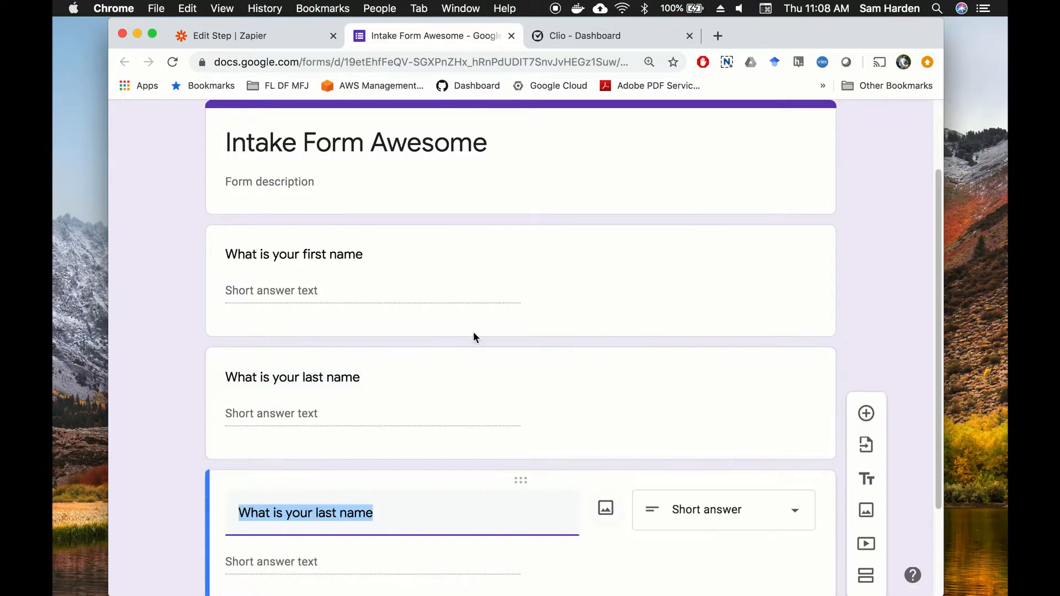
{"action": "type", "text": "What is your pro"}
{"action": "type", "text": "ble"}
{"action": "key", "text": "BackSpace"}
{"action": "type", "text": "lem?"}
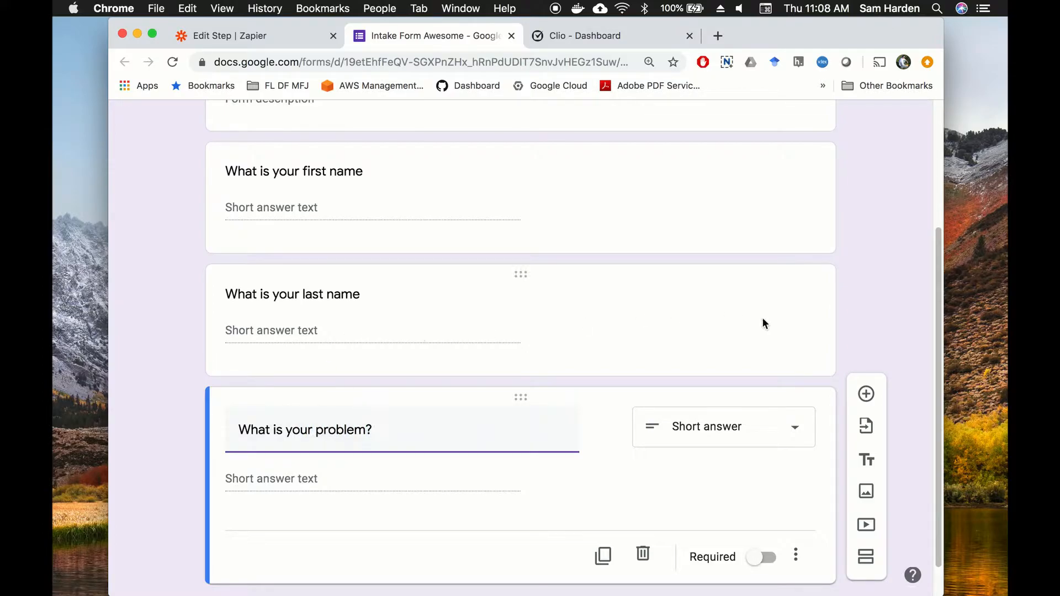
{"action": "left_click", "coordinate": [707, 437]}
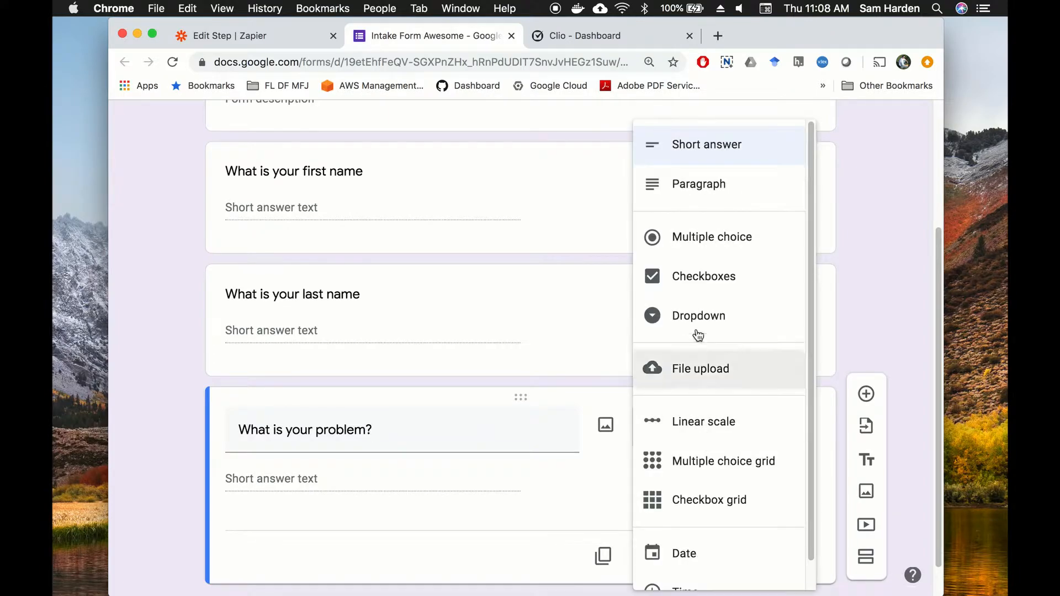
{"action": "left_click", "coordinate": [711, 193]}
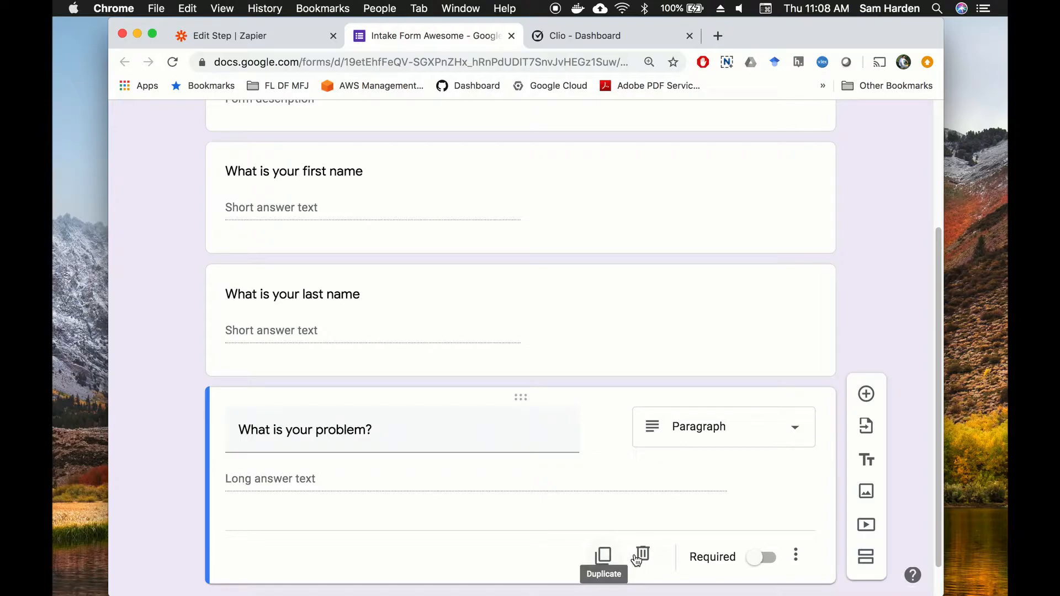
{"action": "scroll", "coordinate": [541, 405], "scroll_direction": "up", "scroll_amount": 5}
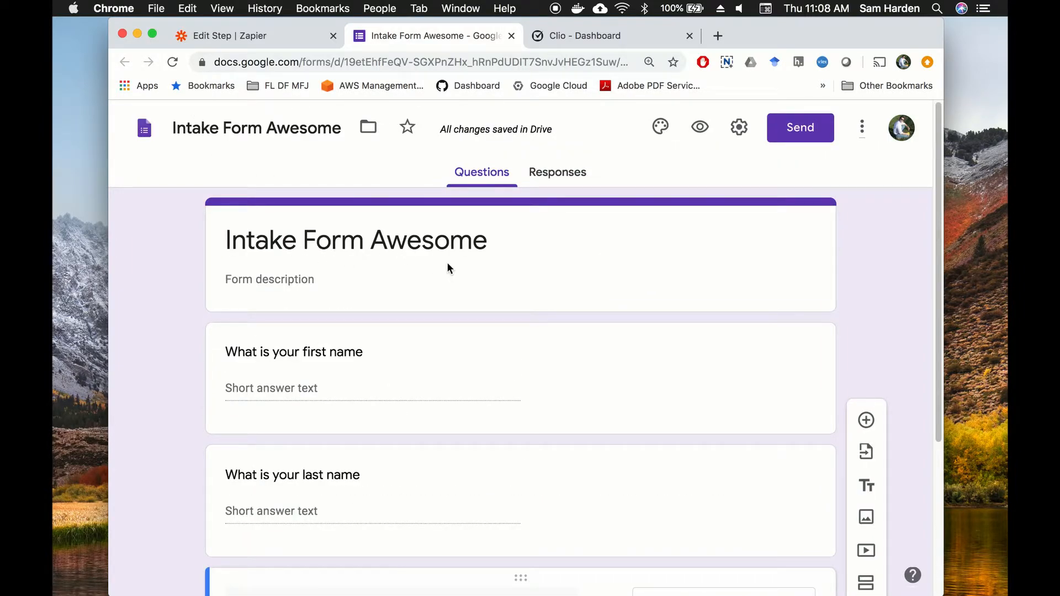
Step: Link the form's responses to a new spreadsheet, 'Intake Form Awesome (Responses)'
{"action": "left_click", "coordinate": [566, 177]}
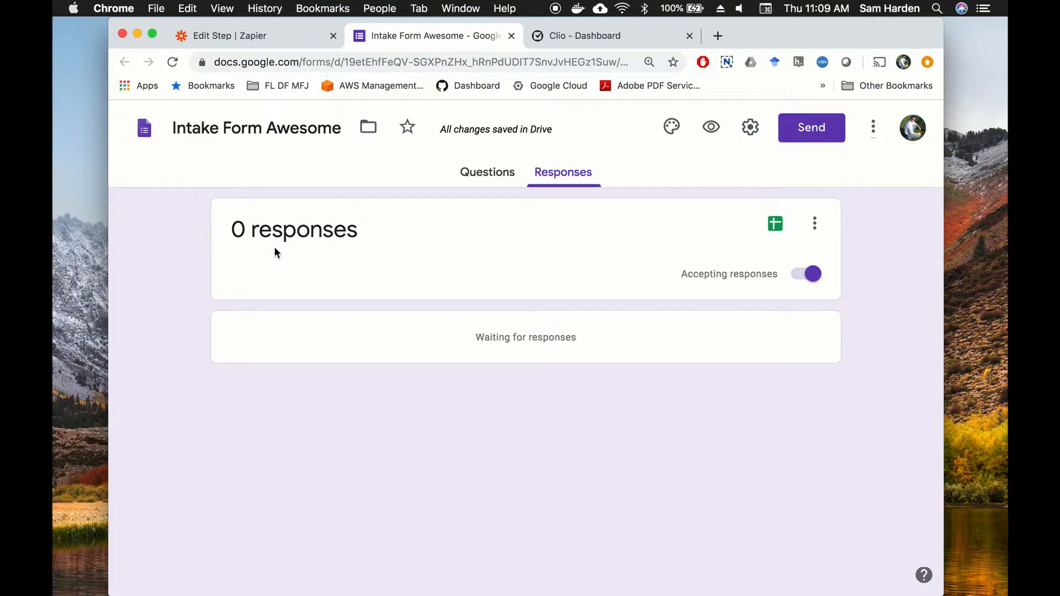
{"action": "left_click", "coordinate": [778, 228]}
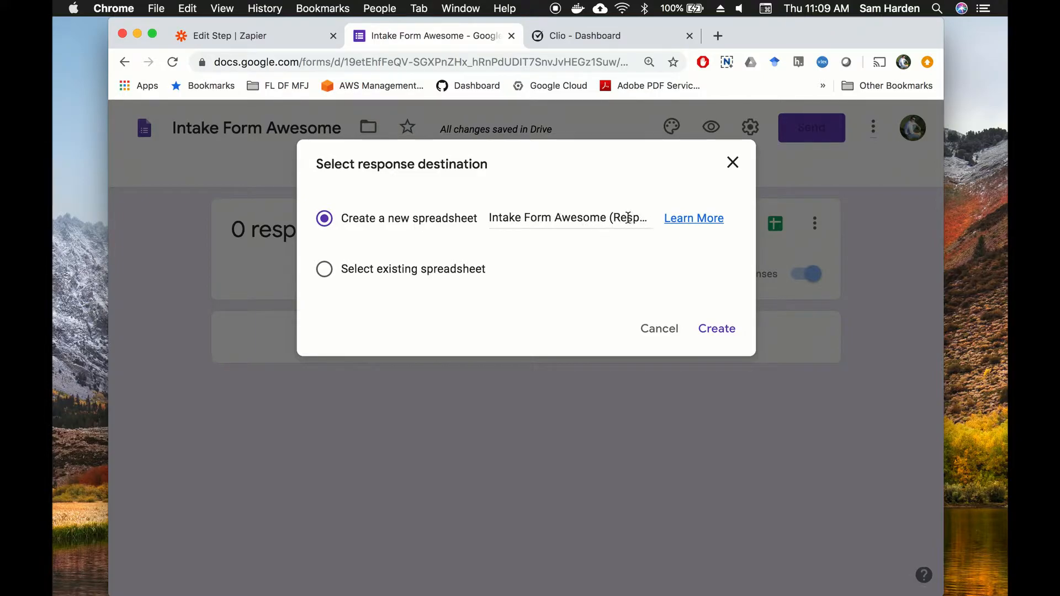
{"action": "left_click", "coordinate": [731, 339]}
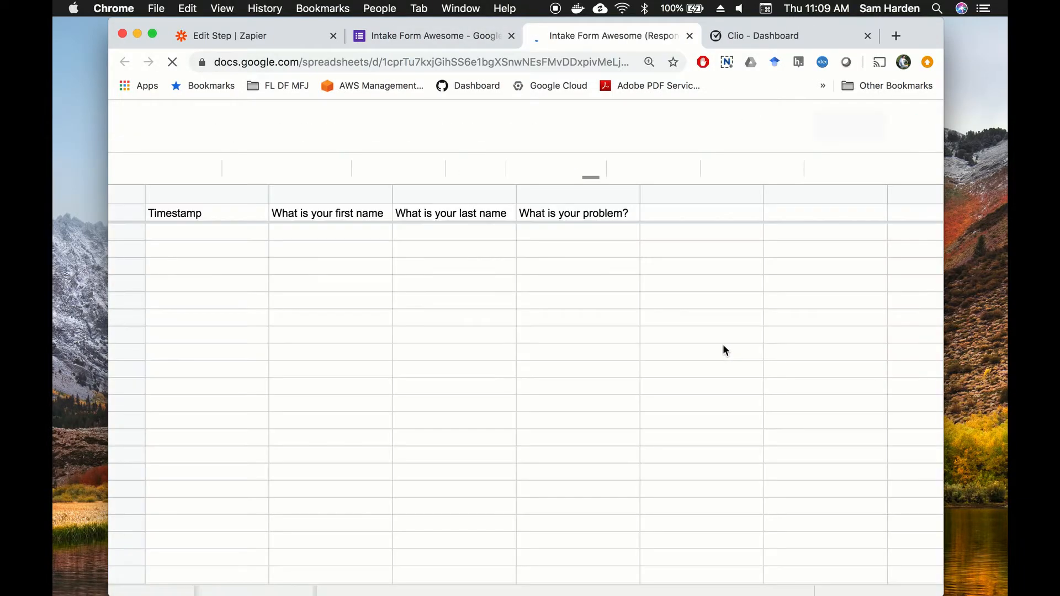
{"action": "left_click", "coordinate": [442, 37]}
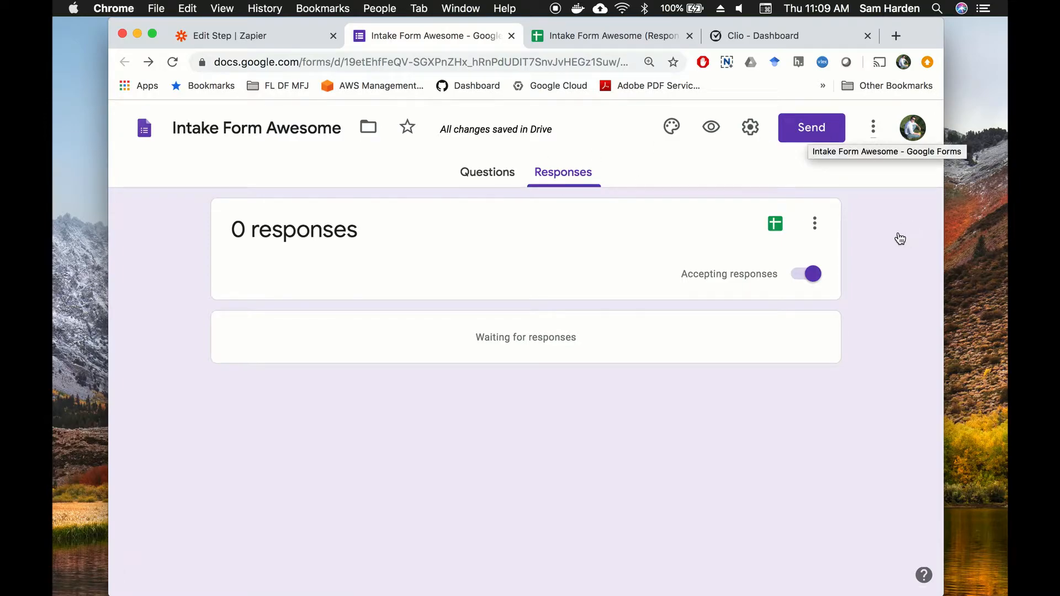
Step: Copy the form's share link and load it in a private incognito window
{"action": "left_click", "coordinate": [812, 132]}
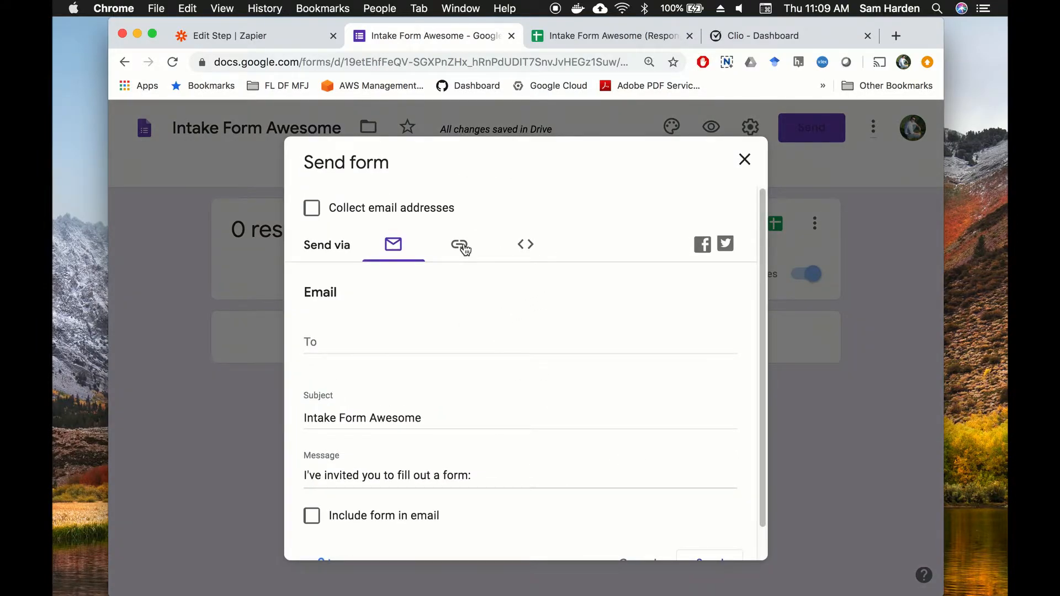
{"action": "left_click", "coordinate": [462, 248]}
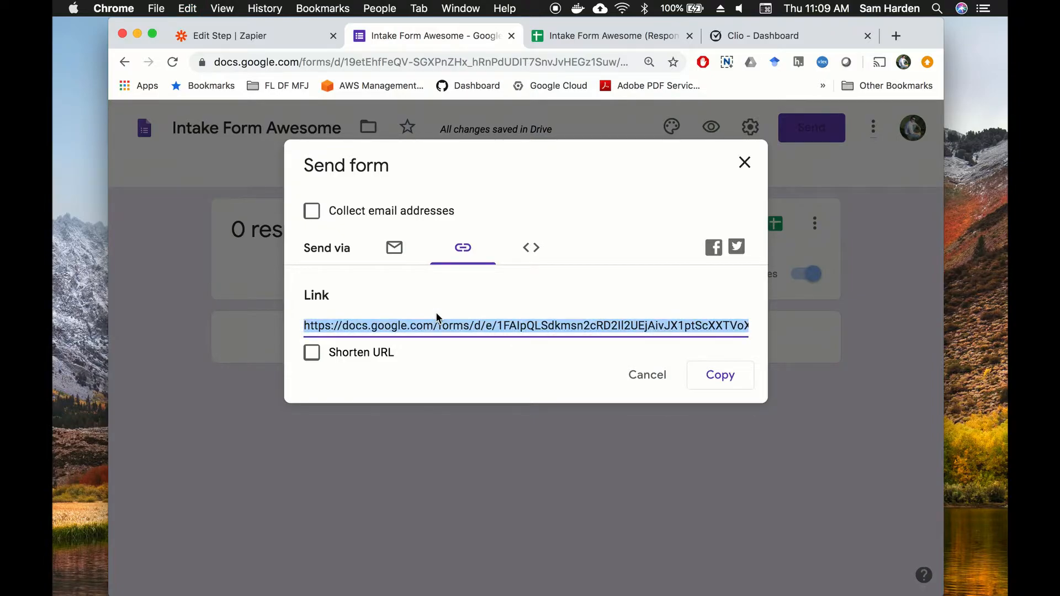
{"action": "key", "text": "super+shift+n"}
{"action": "type", "text": "https://docs.google.com/forms/d/e/1FAIpQLSdkmsn2cRD2Il2UEjAivJX1ptScXXTVoXPzpYkKe0cfwUrFkA/viewform?usp=sf_link"}
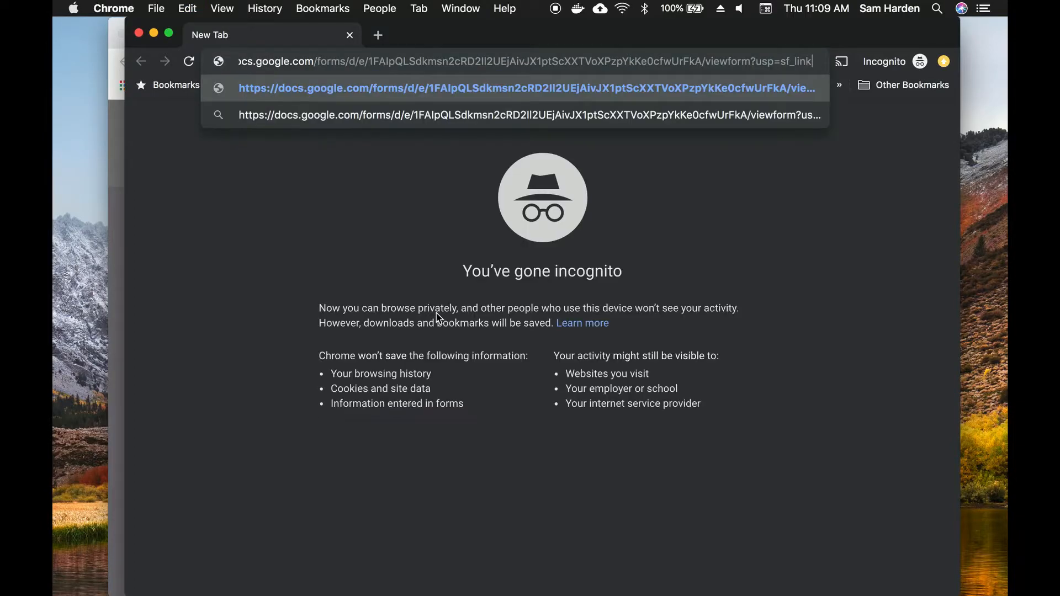
{"action": "key", "text": "Return"}
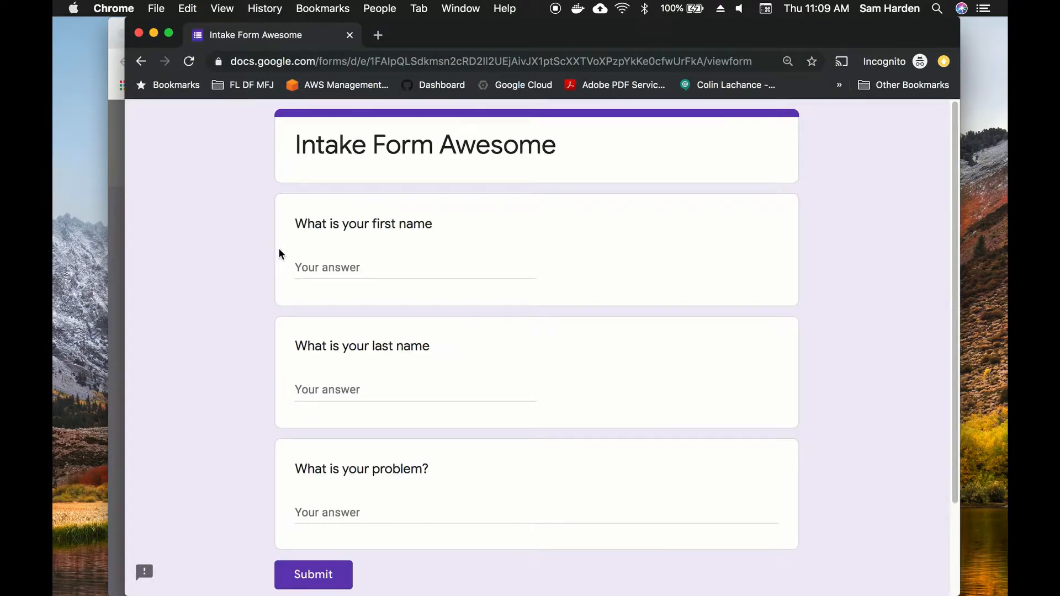
Step: Fill in a test first name, last name and gibberish problem text, then submit
{"action": "left_click", "coordinate": [344, 269]}
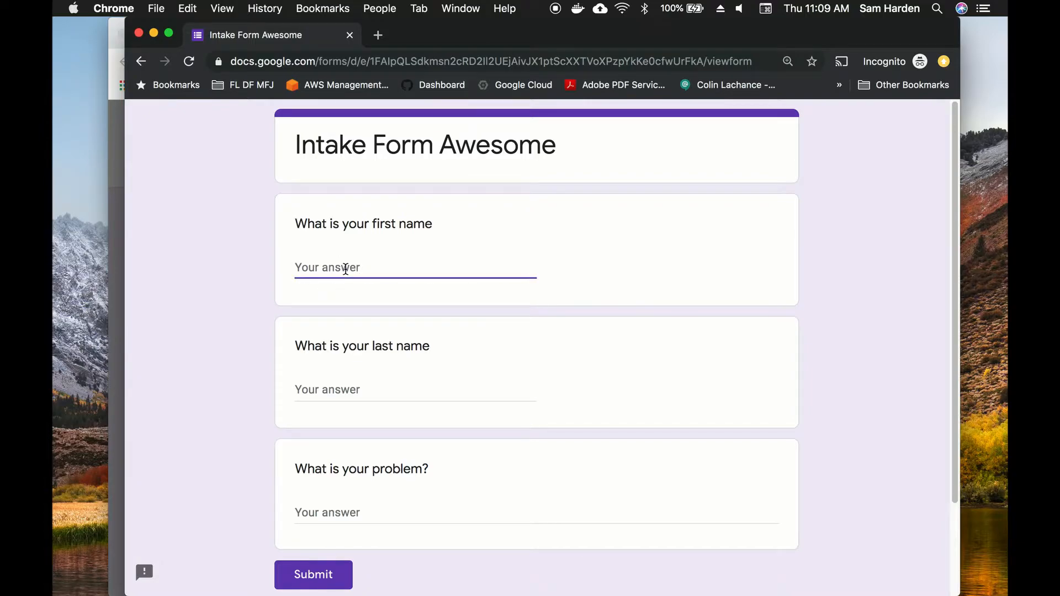
{"action": "type", "text": "Bob"}
{"action": "key", "text": "Tab"}
{"action": "type", "text": "Loblo"}
{"action": "key", "text": "BackSpace"}
{"action": "type", "text": "wa"}
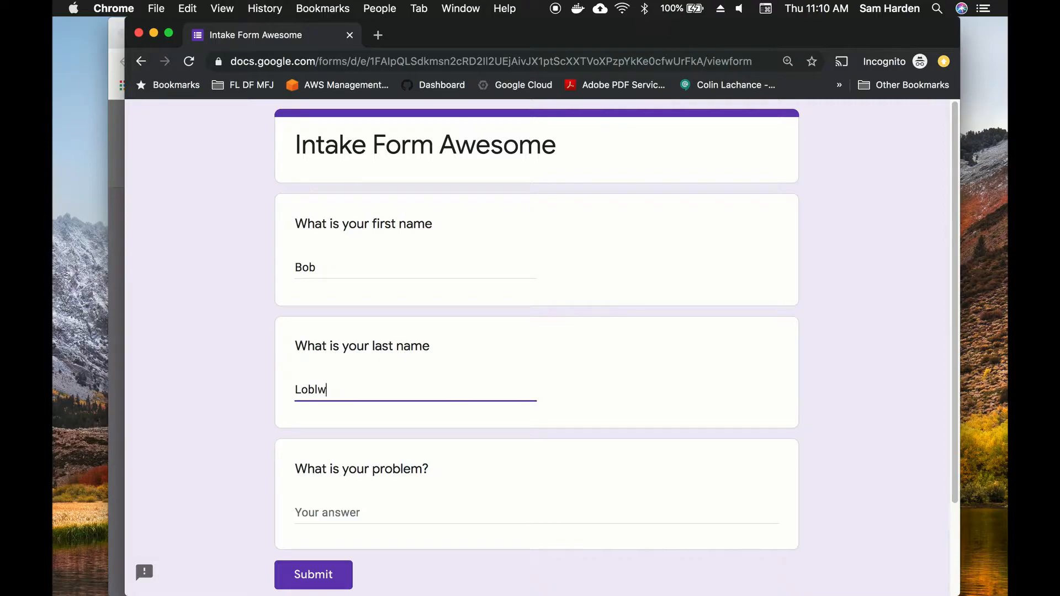
{"action": "key", "text": "BackSpace"}
{"action": "type", "text": "aw"}
{"action": "left_click", "coordinate": [367, 511]}
{"action": "type", "text": "osdjfnsojfgnsdofnsodifndsoifjds"}
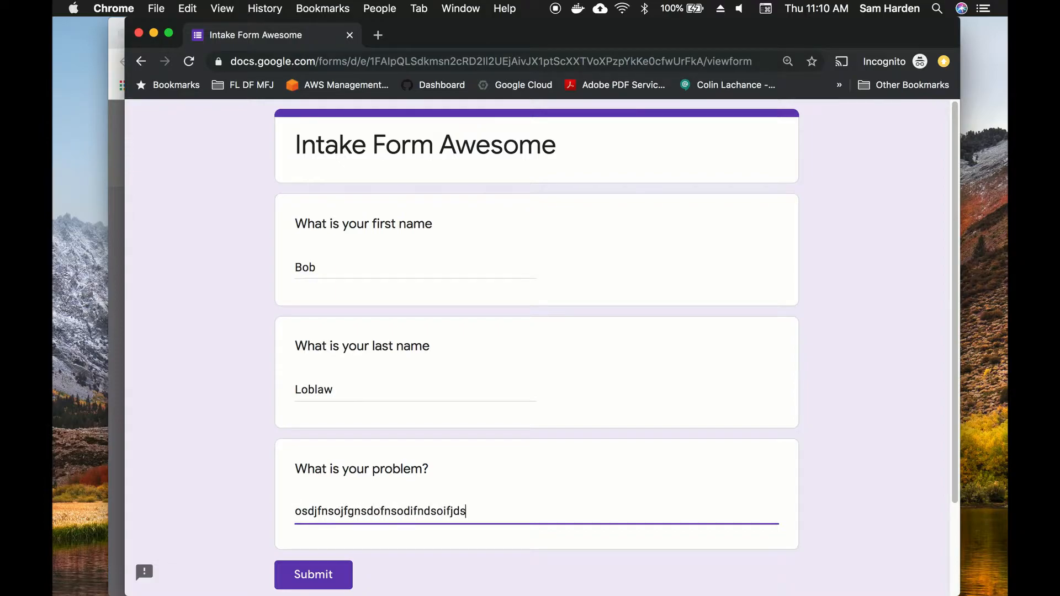
{"action": "left_click", "coordinate": [312, 576]}
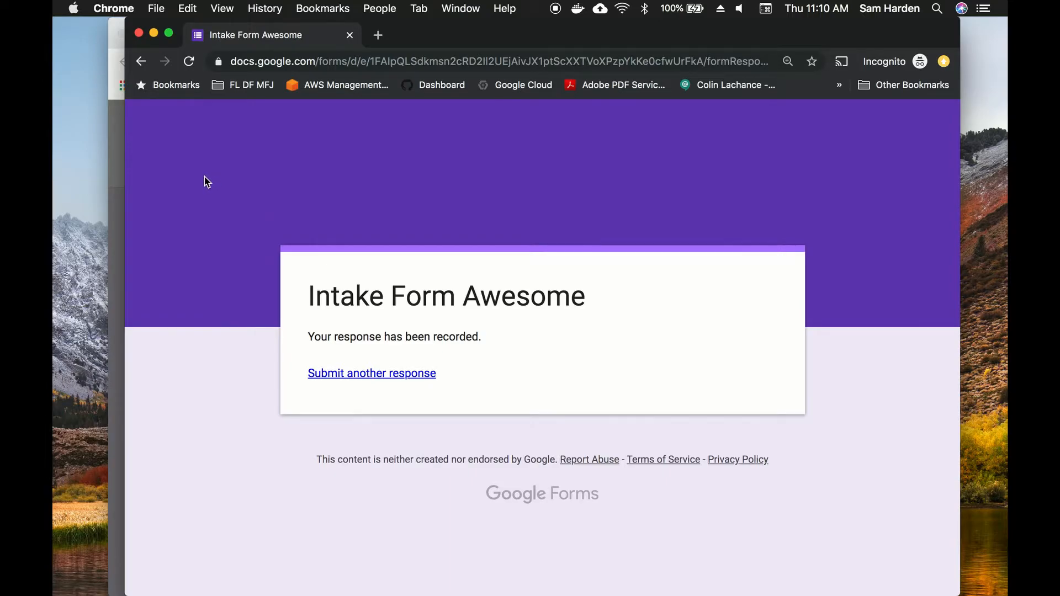
Step: Close the private window and Send dialog, check the responses sheet, then go to Clio settings
{"action": "left_click", "coordinate": [139, 33]}
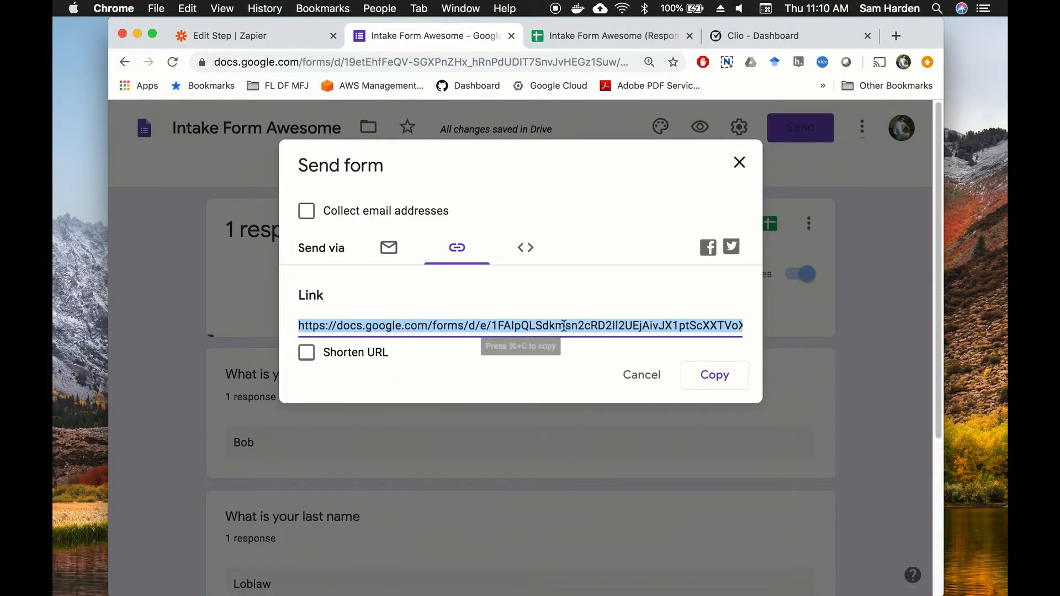
{"action": "left_click", "coordinate": [639, 379]}
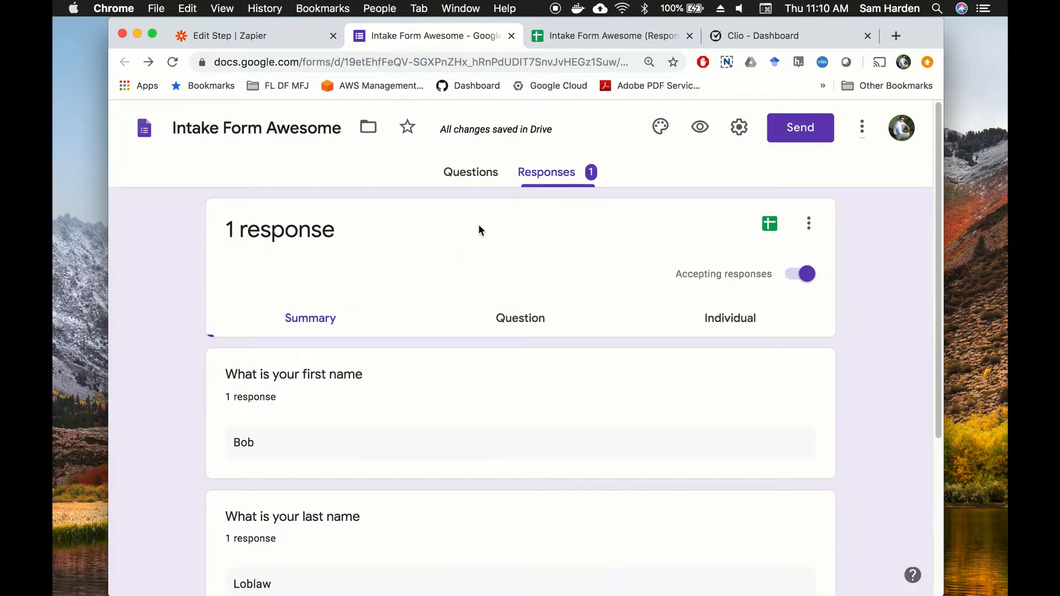
{"action": "left_click", "coordinate": [595, 36]}
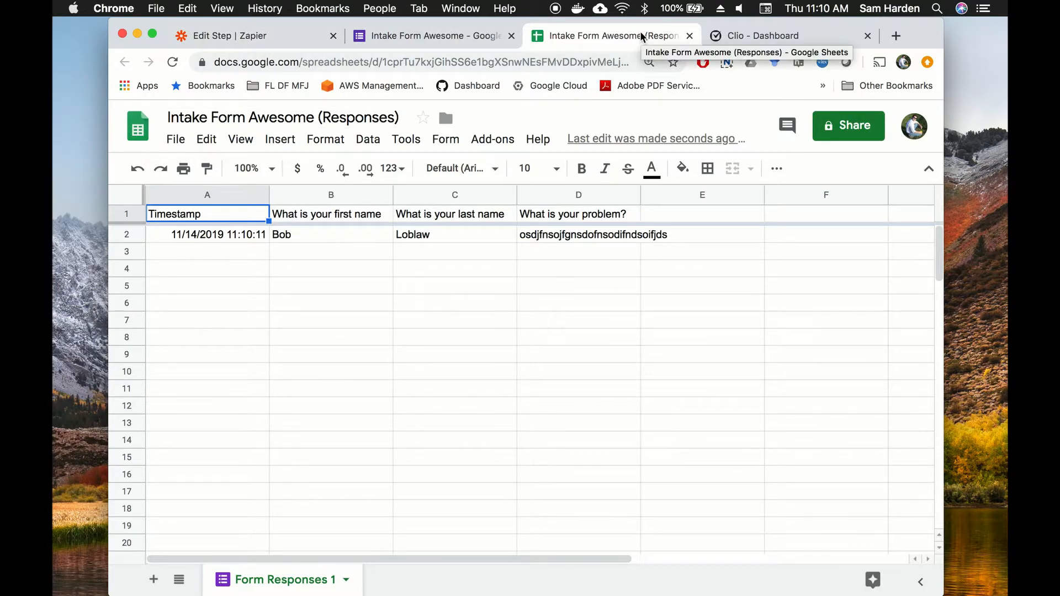
{"action": "left_click", "coordinate": [792, 38]}
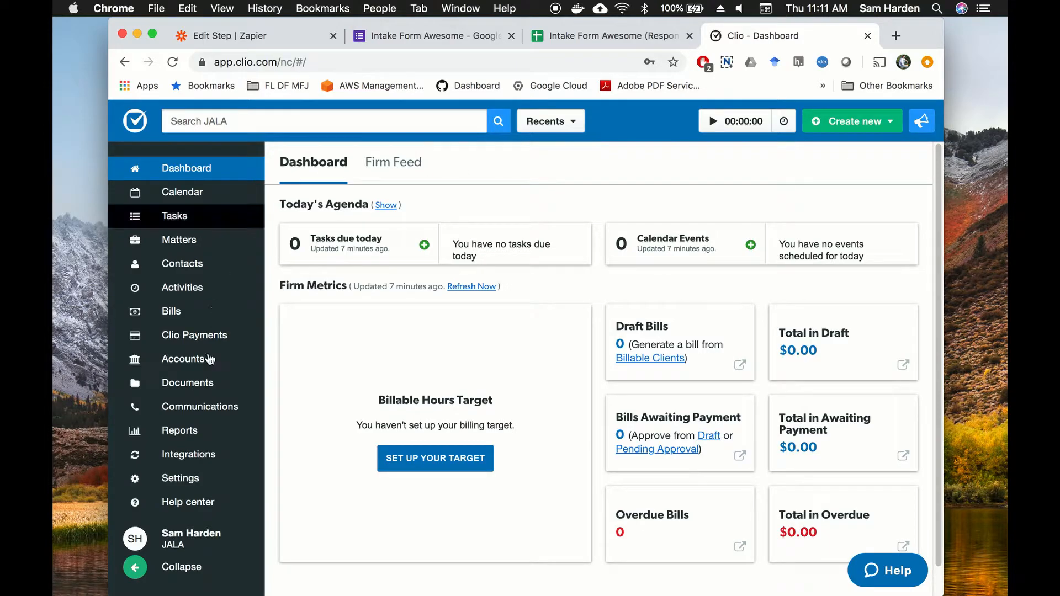
{"action": "left_click", "coordinate": [182, 480]}
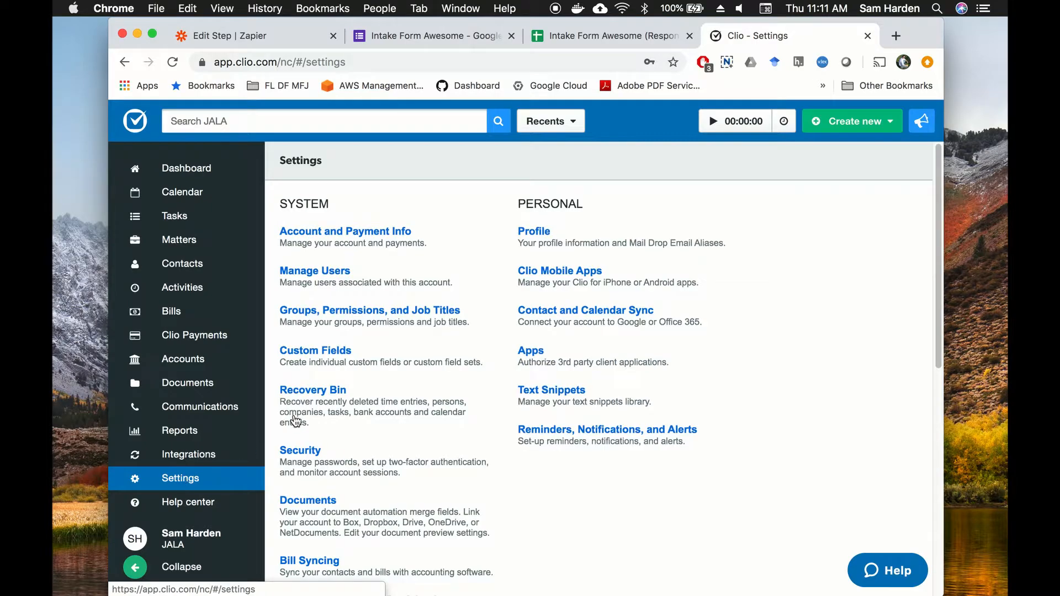
Step: Go to Custom Fields, show the Contact Custom Fields tab and begin adding a new field
{"action": "left_click", "coordinate": [318, 353]}
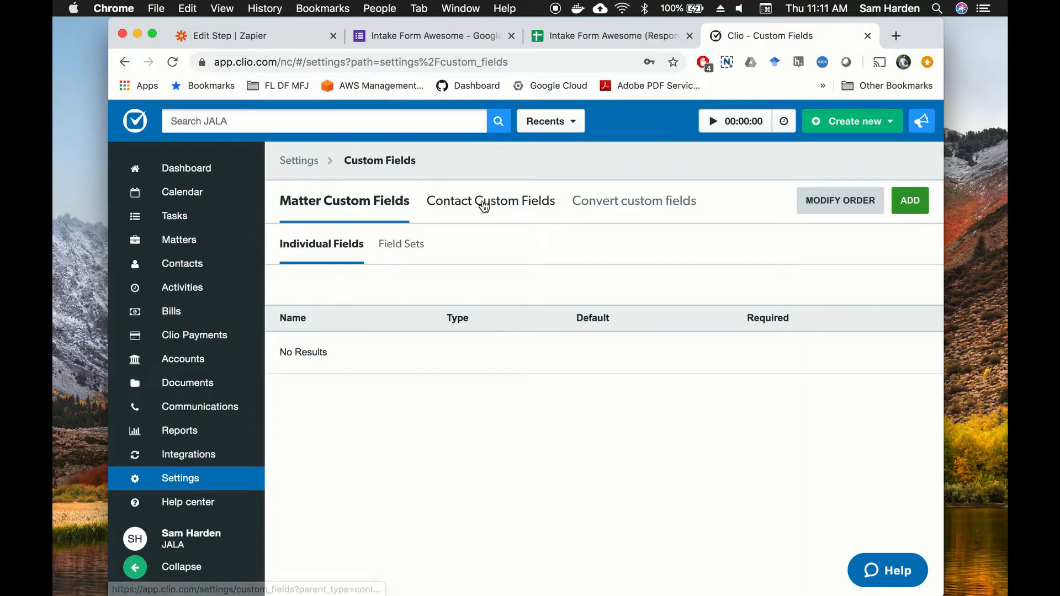
{"action": "left_click", "coordinate": [486, 202]}
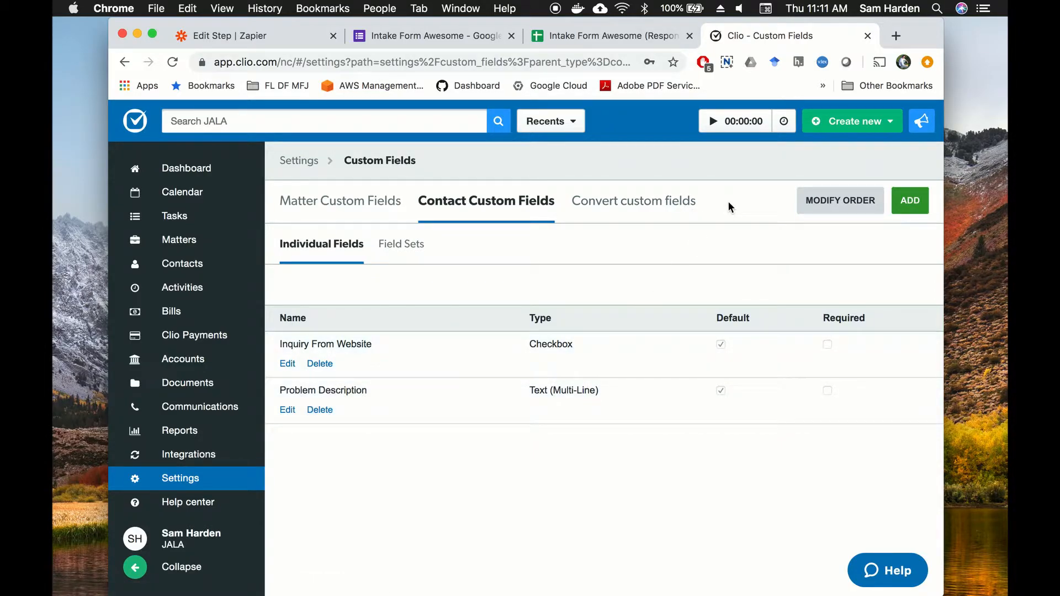
{"action": "left_click", "coordinate": [907, 203]}
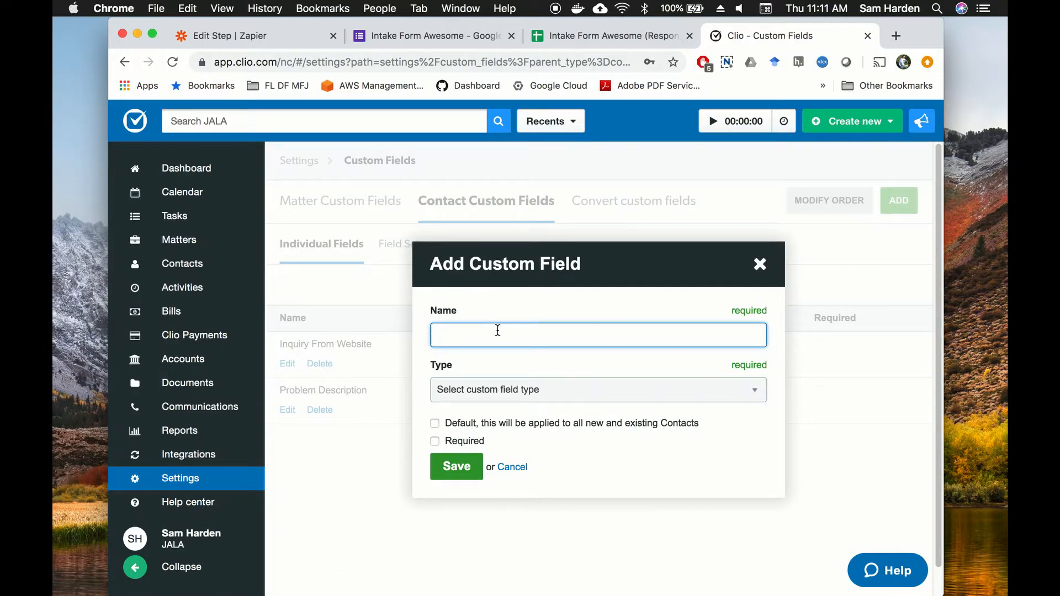
{"action": "left_click", "coordinate": [574, 392]}
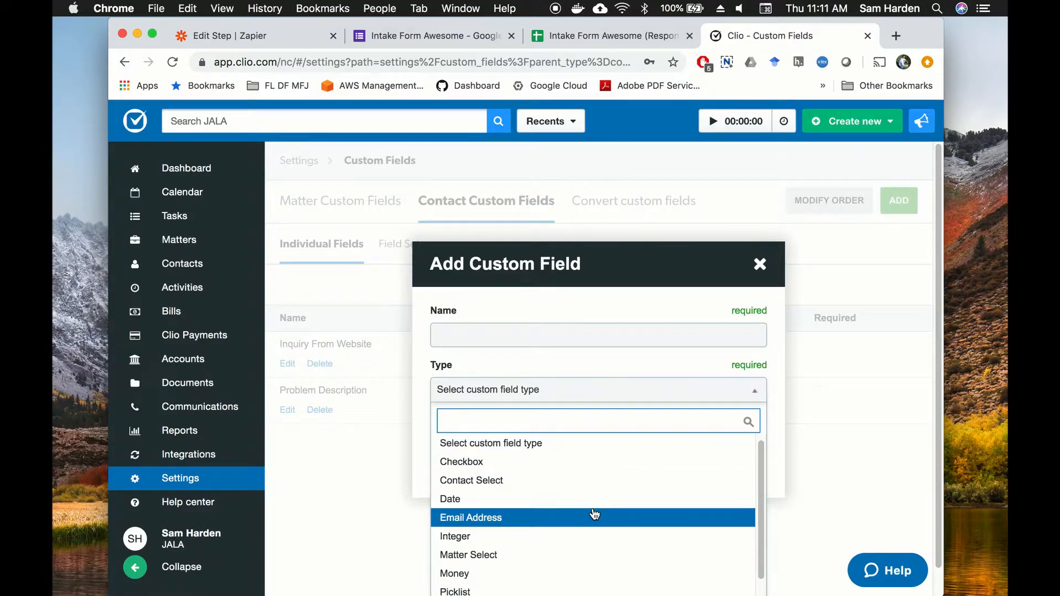
{"action": "scroll", "coordinate": [591, 513], "scroll_direction": "down", "scroll_amount": 2}
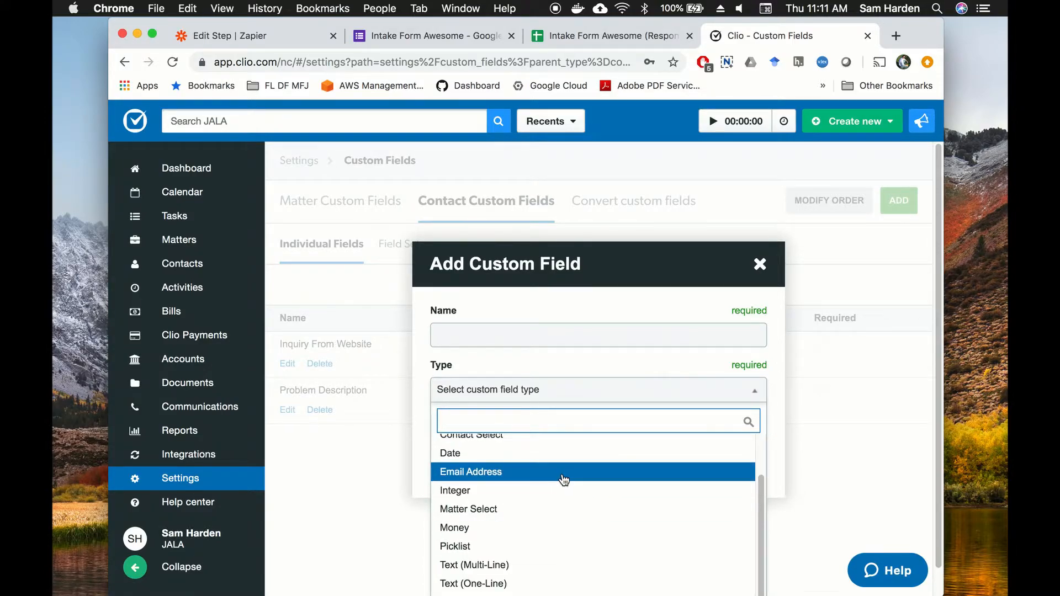
{"action": "scroll", "coordinate": [560, 485], "scroll_direction": "down", "scroll_amount": 1}
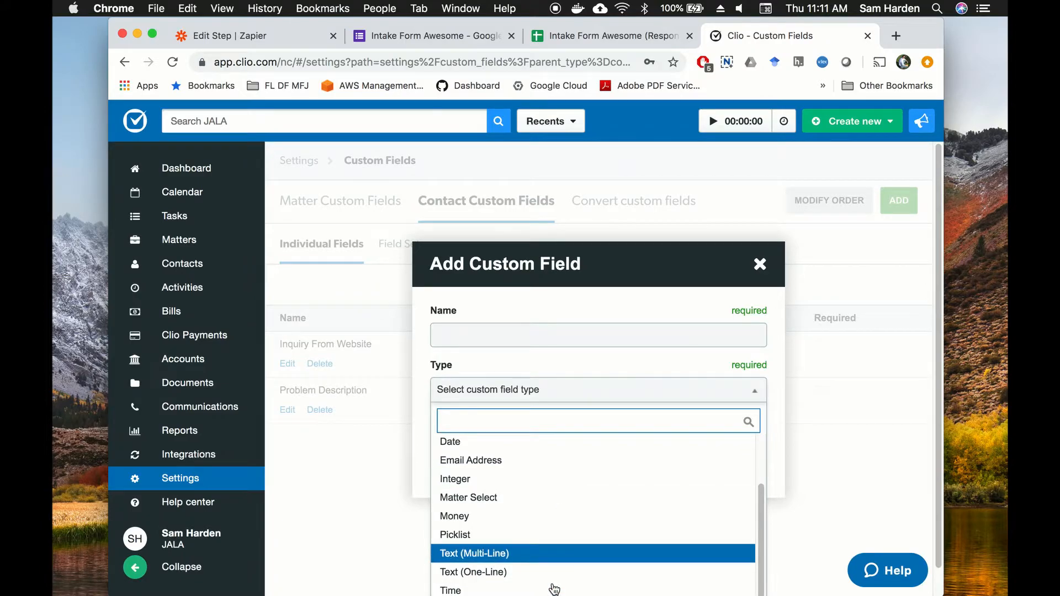
{"action": "scroll", "coordinate": [585, 509], "scroll_direction": "down", "scroll_amount": 1}
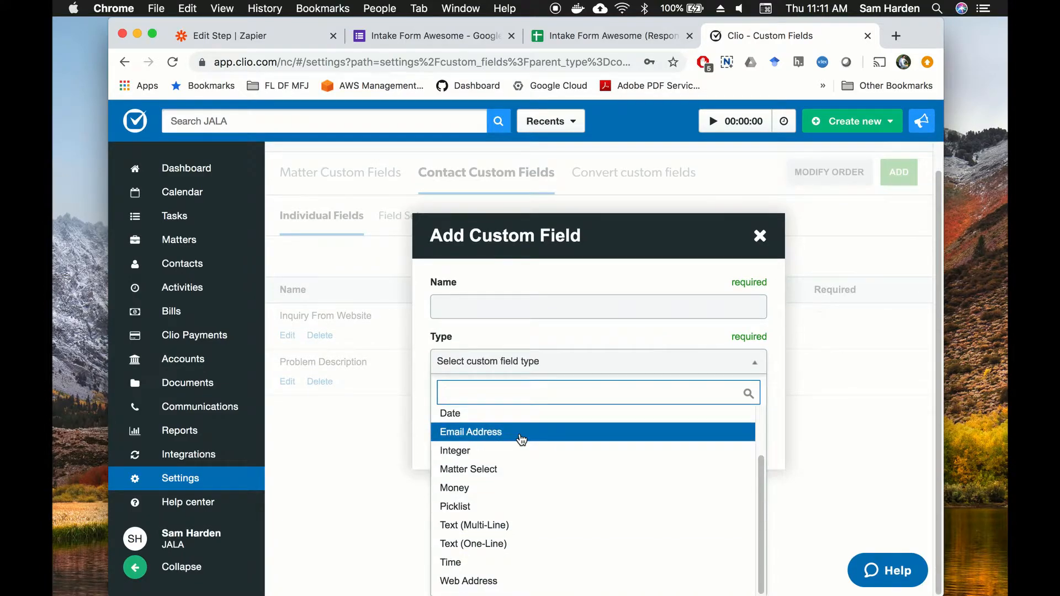
{"action": "left_click", "coordinate": [331, 534]}
{"action": "left_click", "coordinate": [759, 235]}
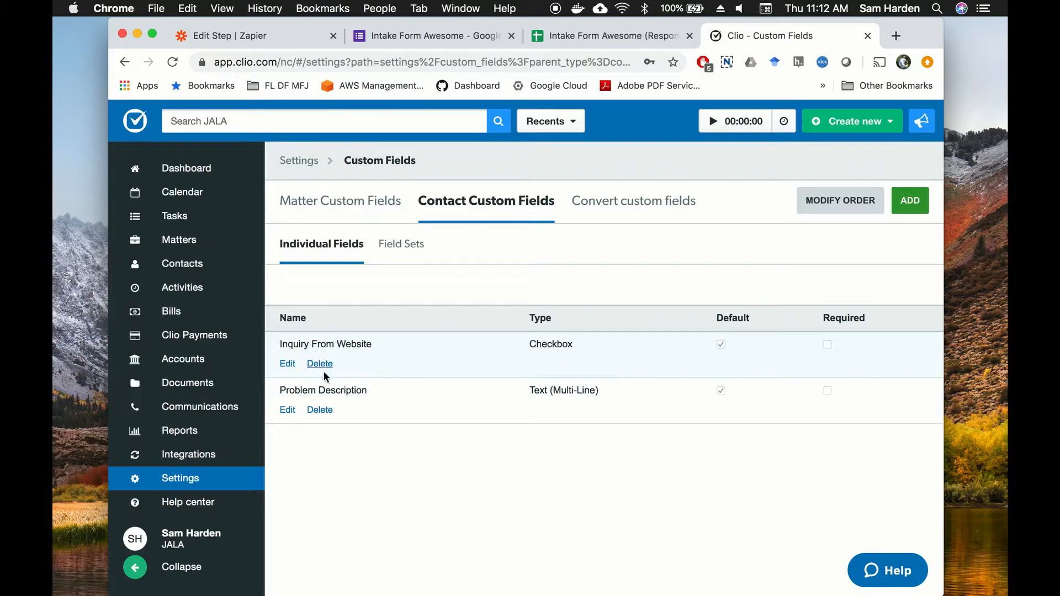
{"action": "left_click", "coordinate": [287, 363]}
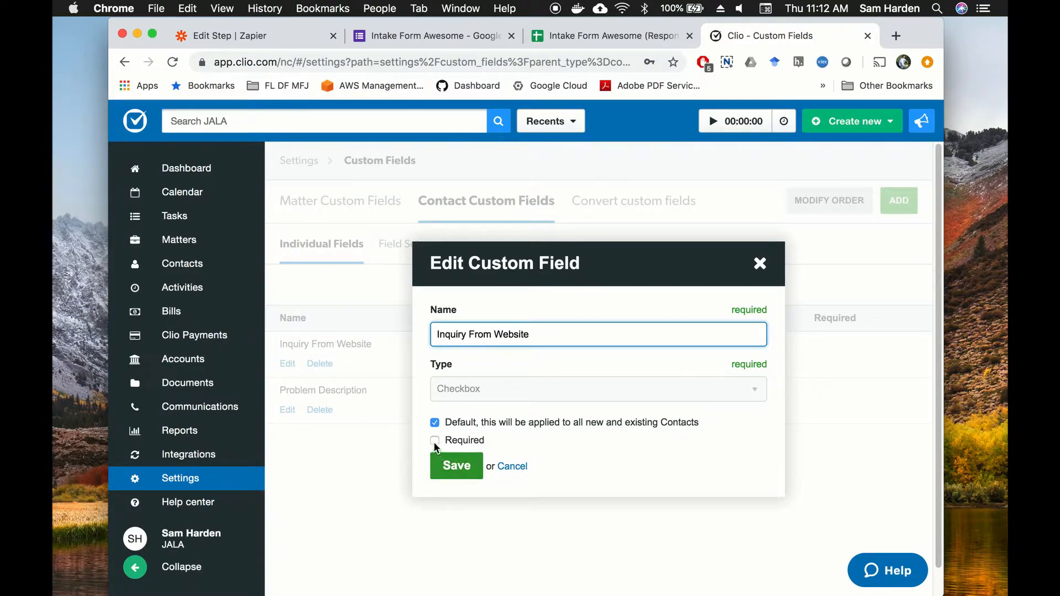
{"action": "left_click", "coordinate": [456, 466]}
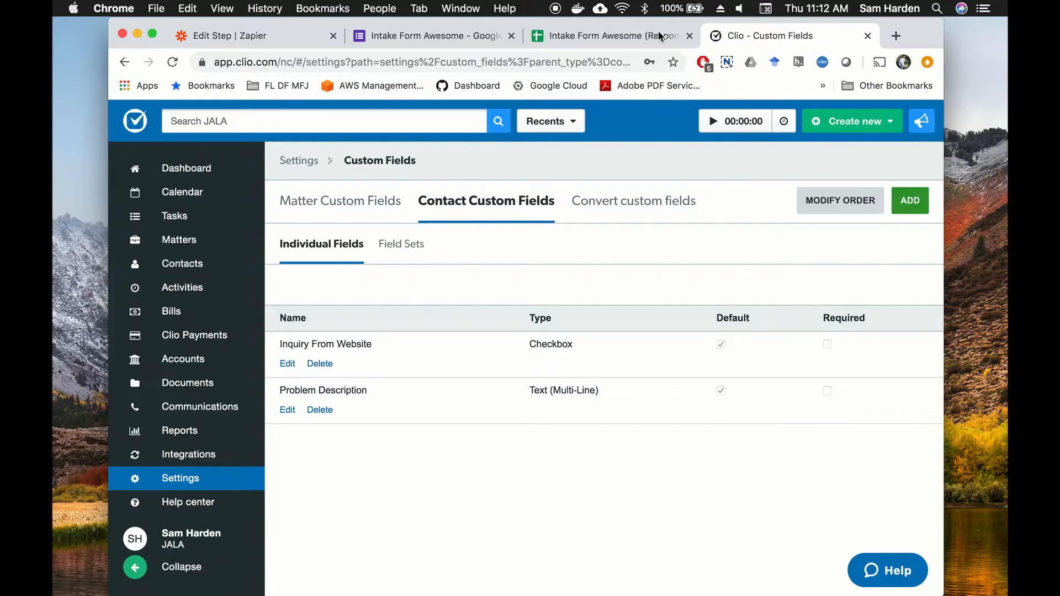
Step: Name the zap 'Intake Form Awesome'
{"action": "left_click", "coordinate": [280, 39]}
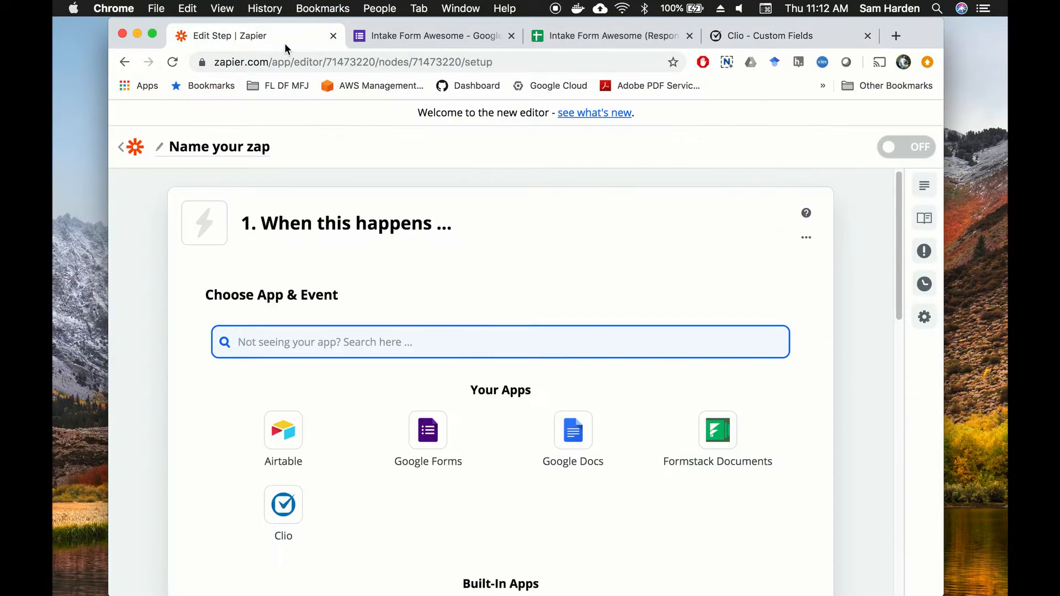
{"action": "left_click", "coordinate": [219, 147]}
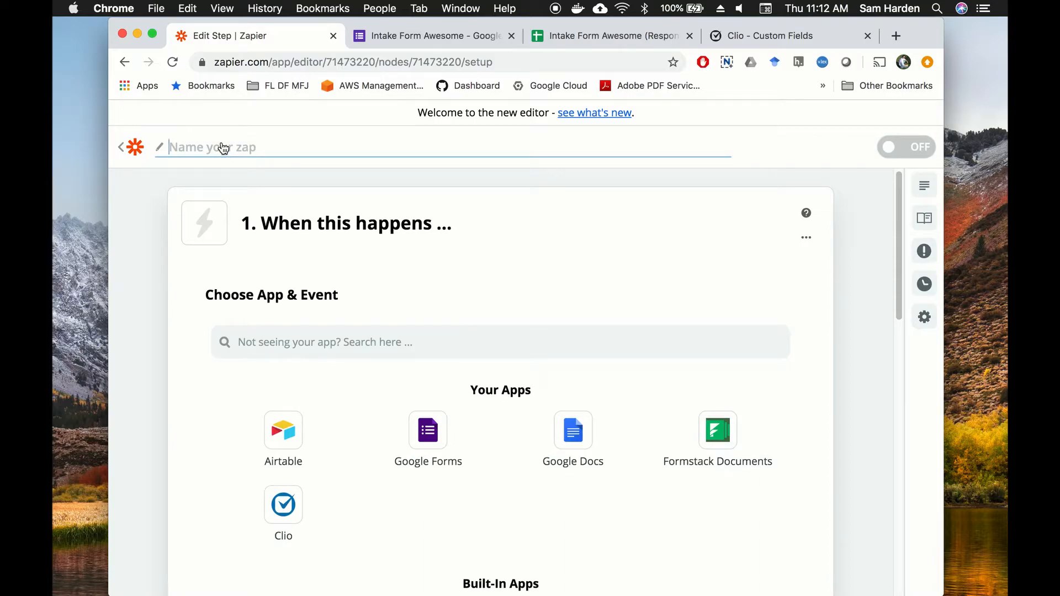
{"action": "type", "text": "Intake Form Awesome"}
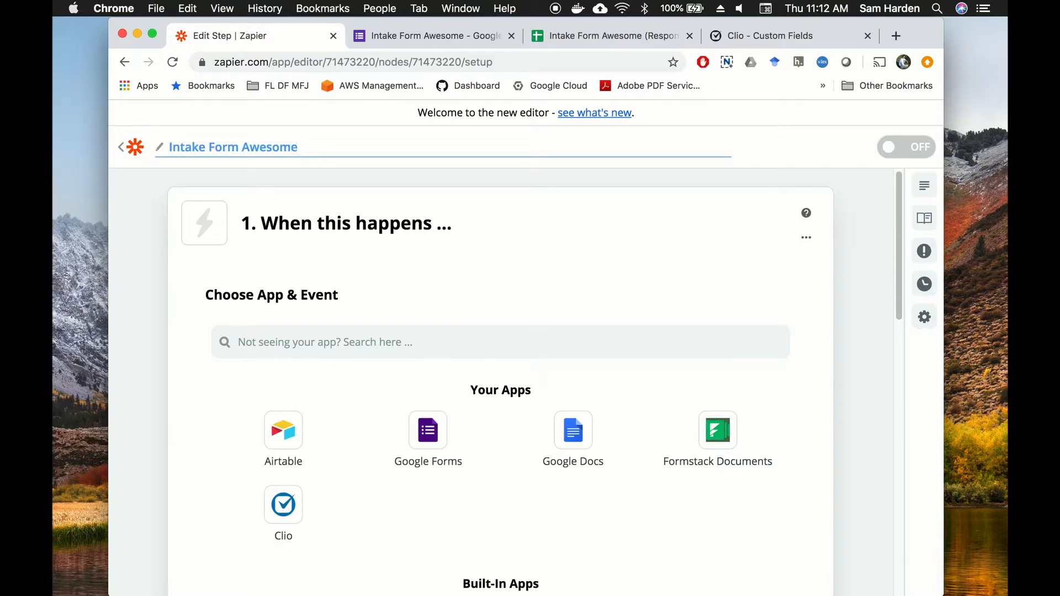
{"action": "left_click", "coordinate": [324, 225]}
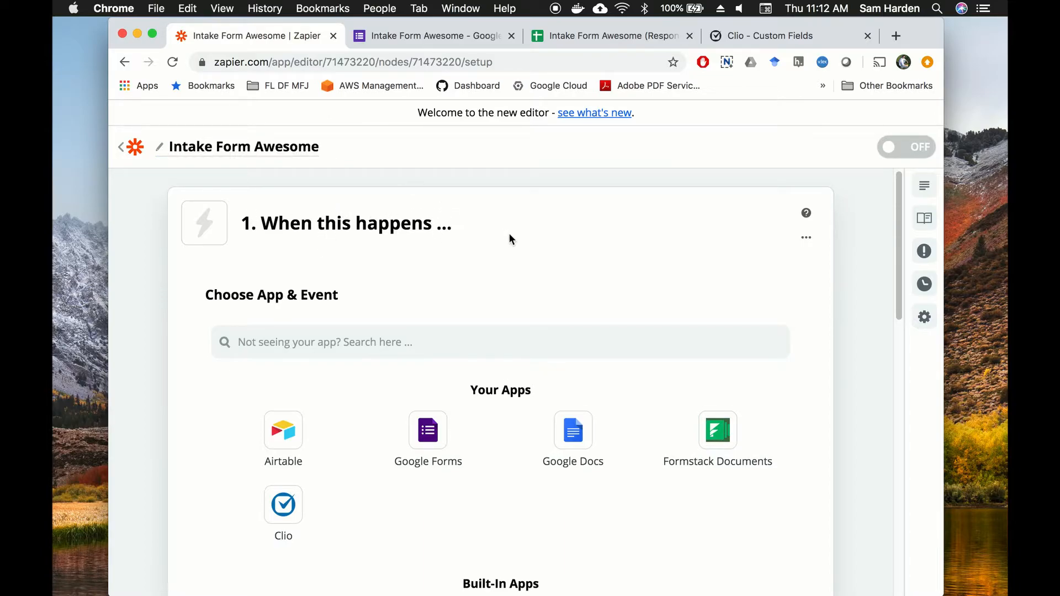
Step: Set the trigger to Google Forms with the New Response in Spreadsheet event
{"action": "scroll", "coordinate": [516, 238], "scroll_direction": "down", "scroll_amount": 1}
{"action": "scroll", "coordinate": [422, 218], "scroll_direction": "down", "scroll_amount": 2}
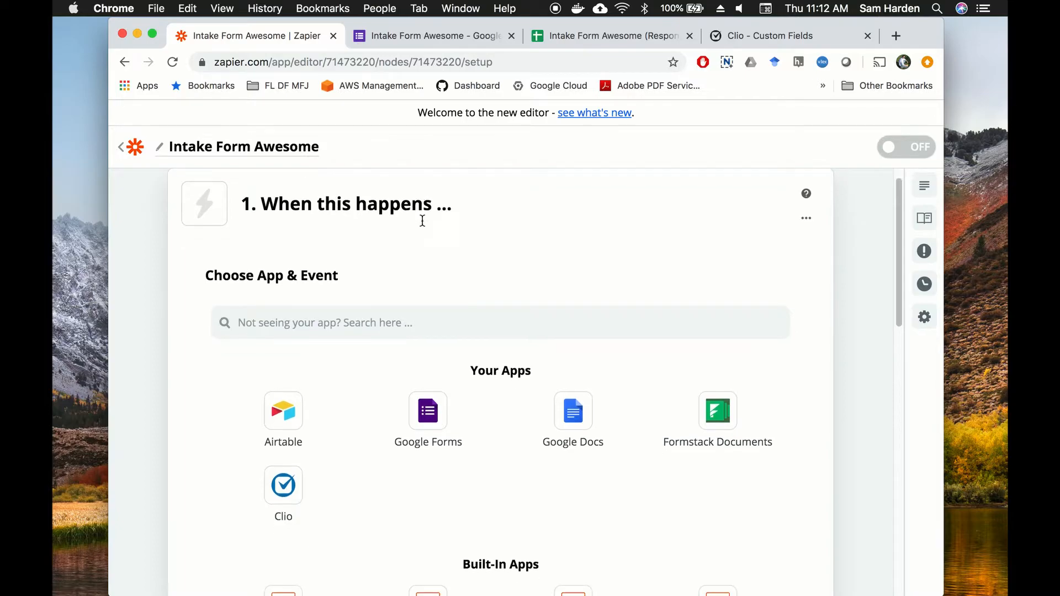
{"action": "left_click", "coordinate": [445, 433]}
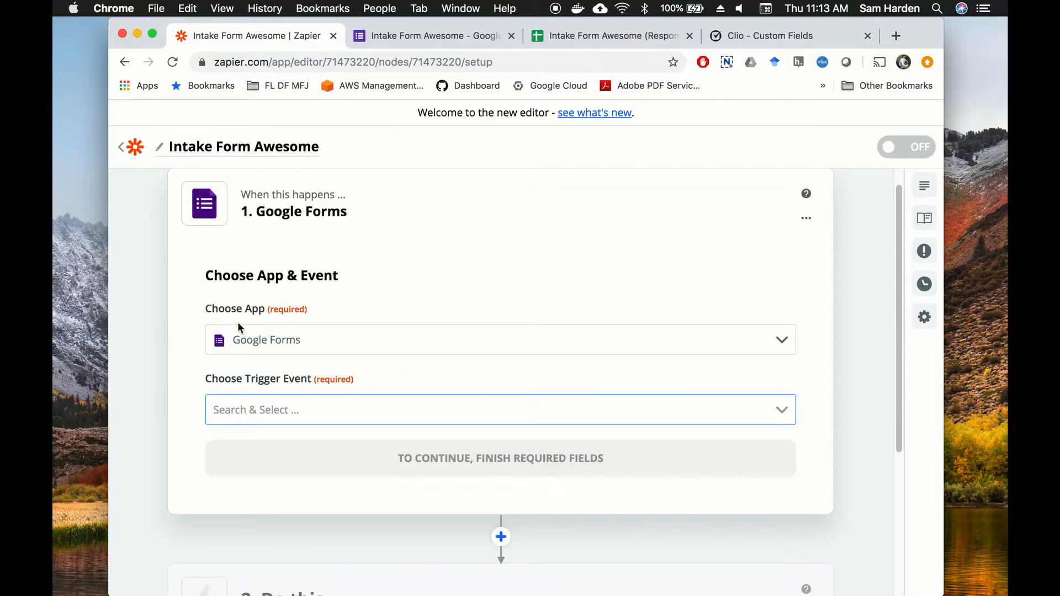
{"action": "left_click", "coordinate": [781, 411]}
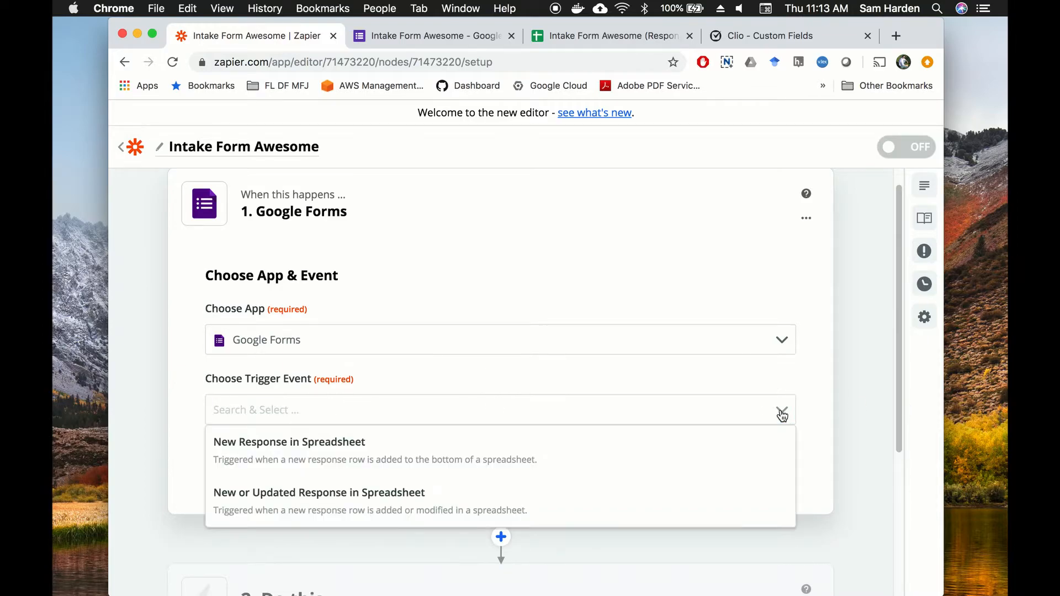
{"action": "left_click", "coordinate": [345, 458]}
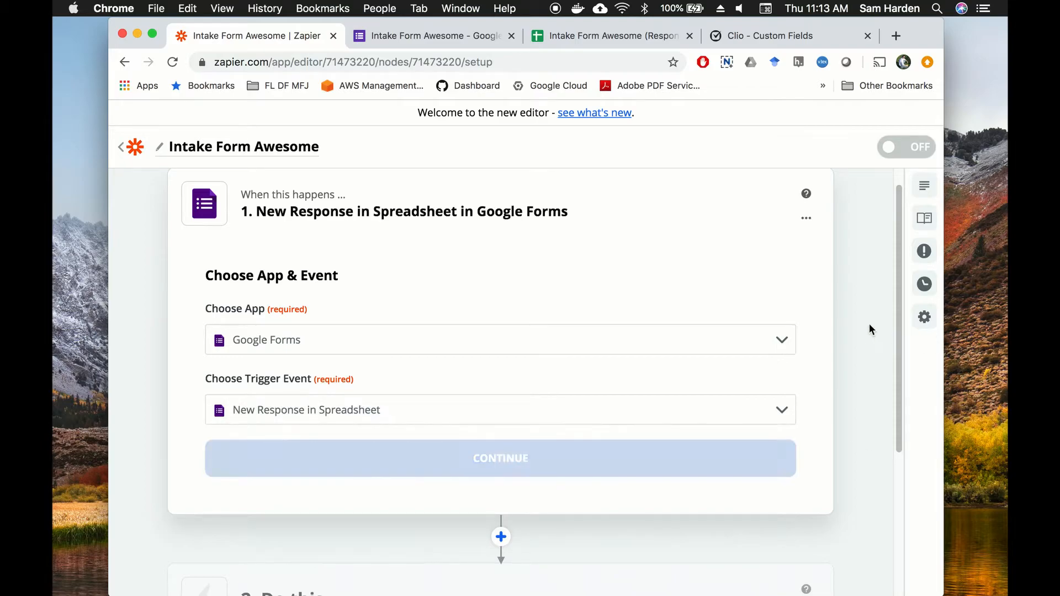
{"action": "scroll", "coordinate": [863, 327], "scroll_direction": "down", "scroll_amount": 3}
{"action": "left_click", "coordinate": [499, 368]}
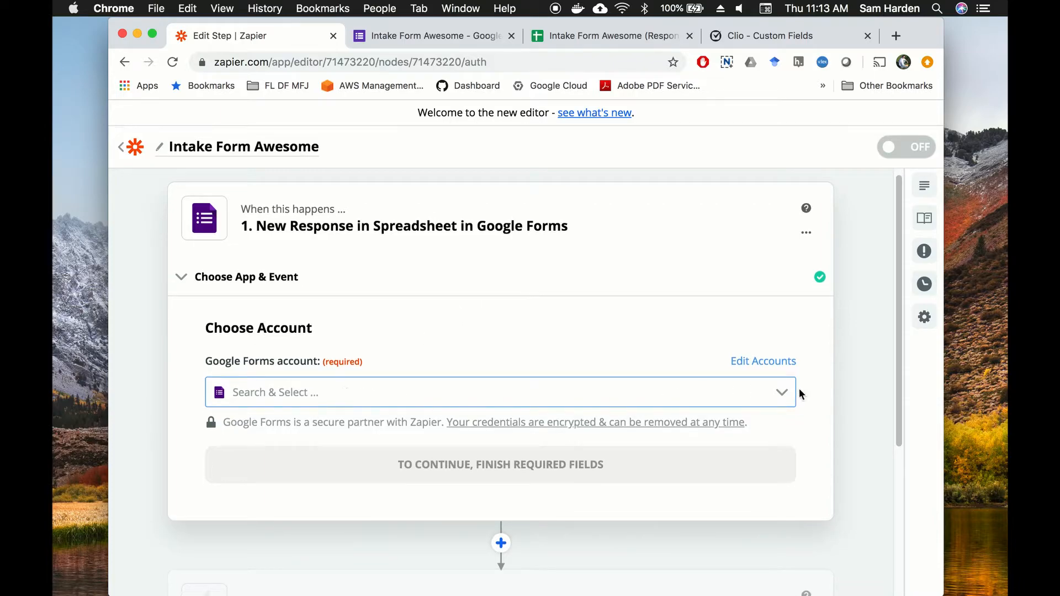
Step: Choose the existing connected Google Forms account for the trigger
{"action": "left_click", "coordinate": [781, 397]}
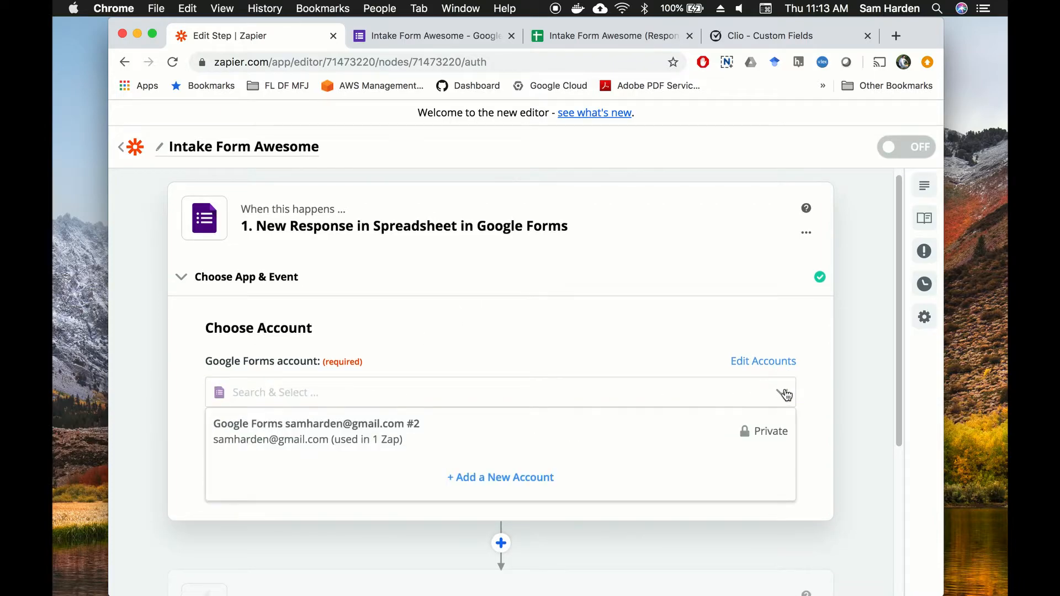
{"action": "left_click", "coordinate": [380, 437]}
{"action": "left_click", "coordinate": [493, 470]}
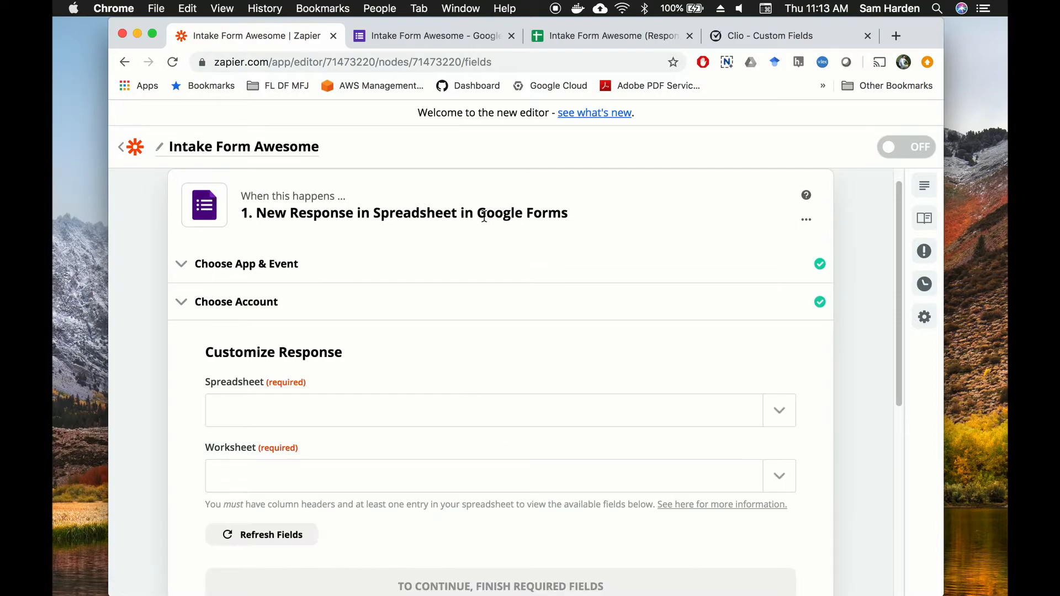
Step: Select the Intake Form Awesome (Responses) spreadsheet and Form Responses 1 worksheet, then test the trigger
{"action": "scroll", "coordinate": [484, 226], "scroll_direction": "down", "scroll_amount": 2}
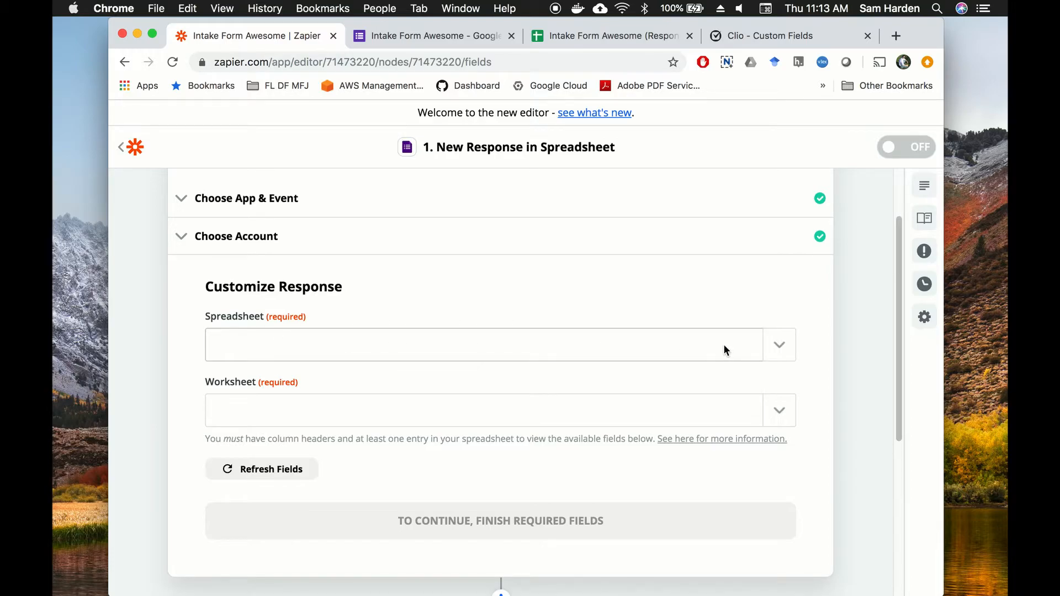
{"action": "left_click", "coordinate": [786, 351]}
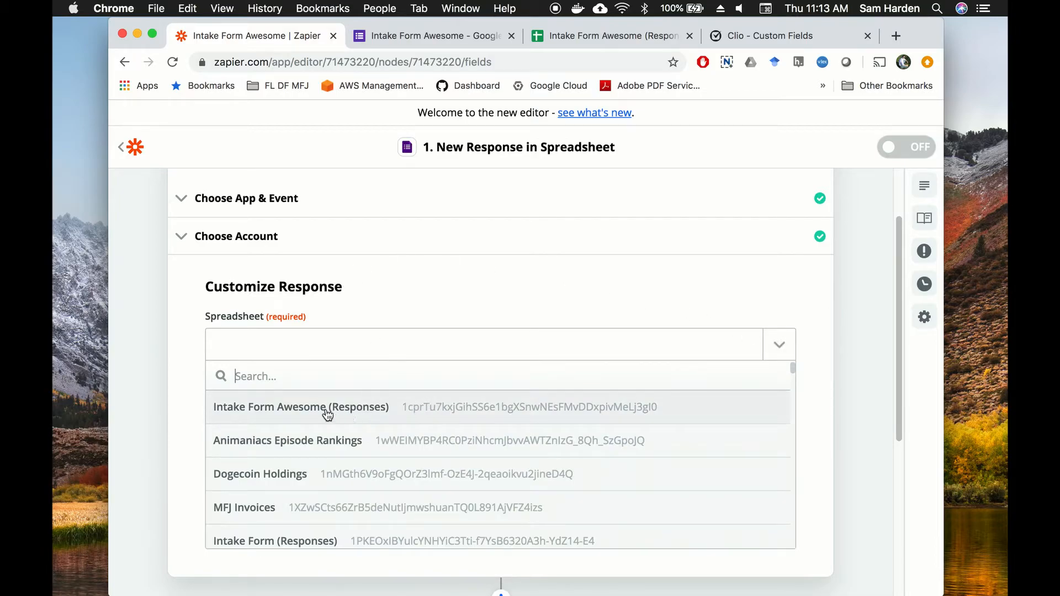
{"action": "left_click", "coordinate": [399, 407]}
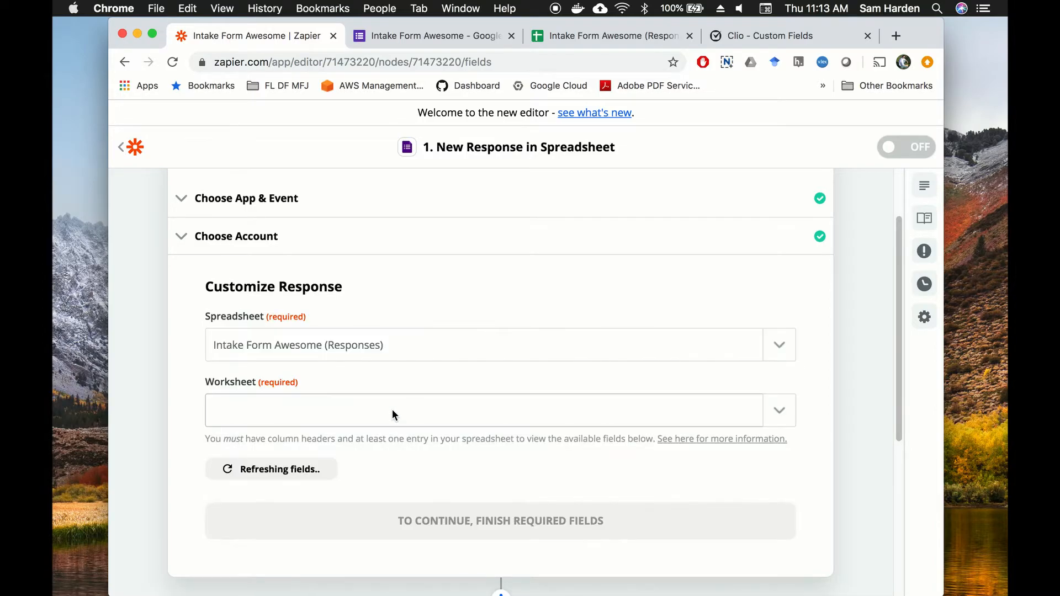
{"action": "scroll", "coordinate": [671, 283], "scroll_direction": "down", "scroll_amount": 1}
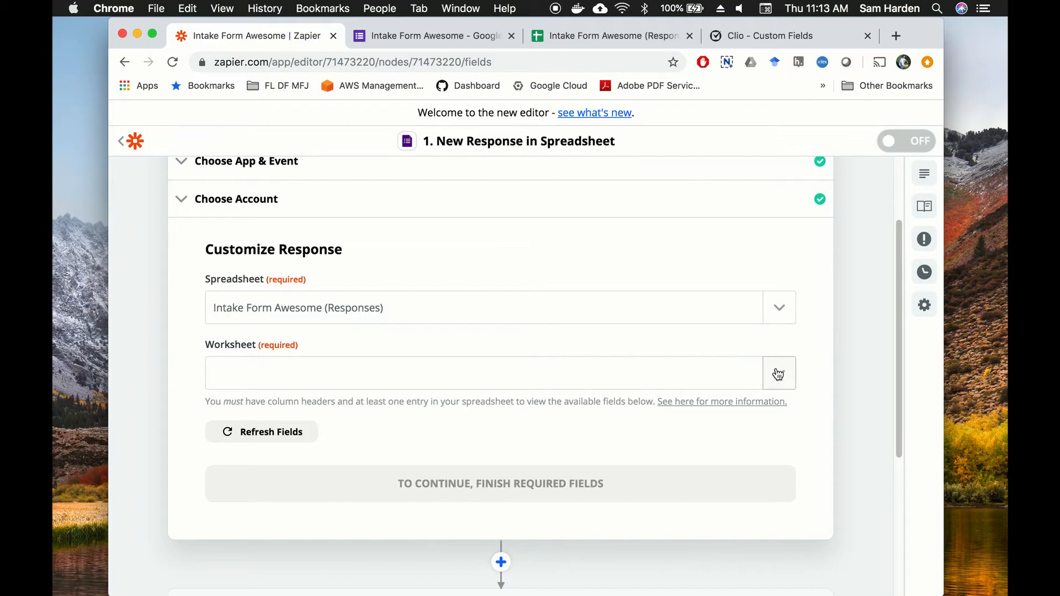
{"action": "left_click", "coordinate": [779, 373]}
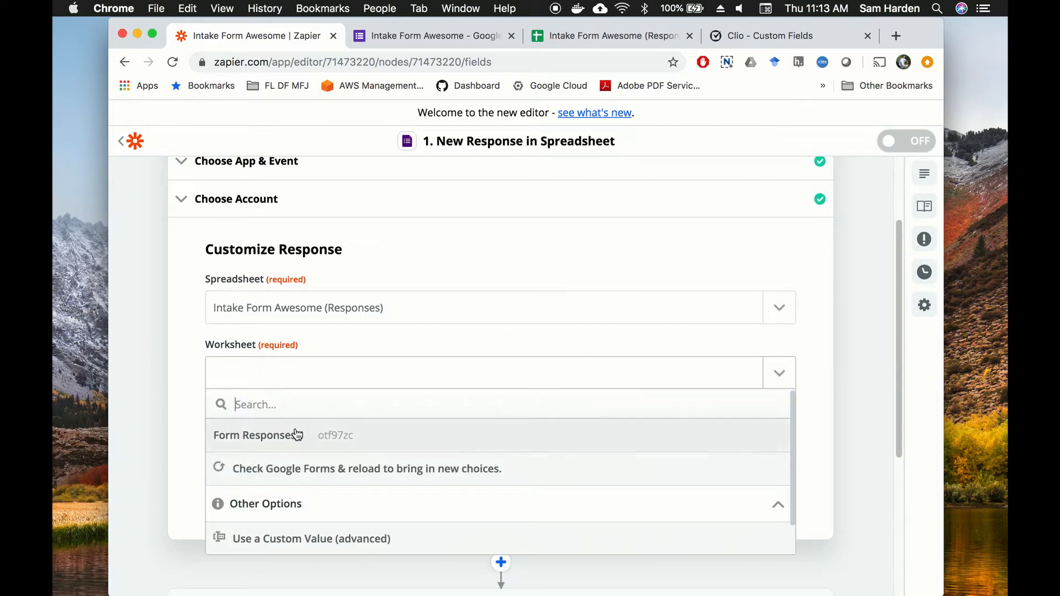
{"action": "left_click", "coordinate": [297, 435]}
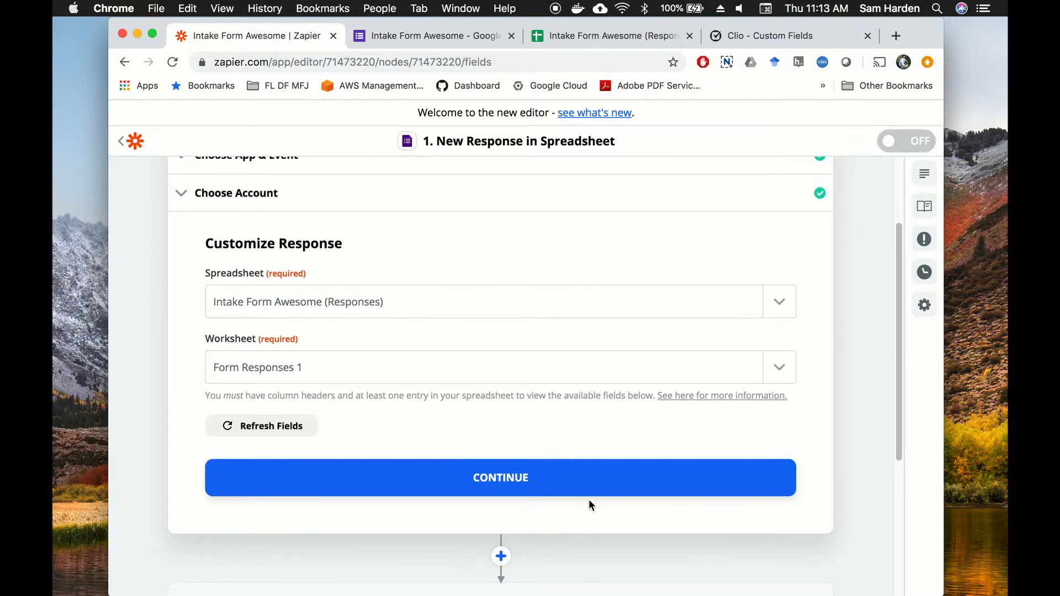
{"action": "left_click", "coordinate": [535, 490]}
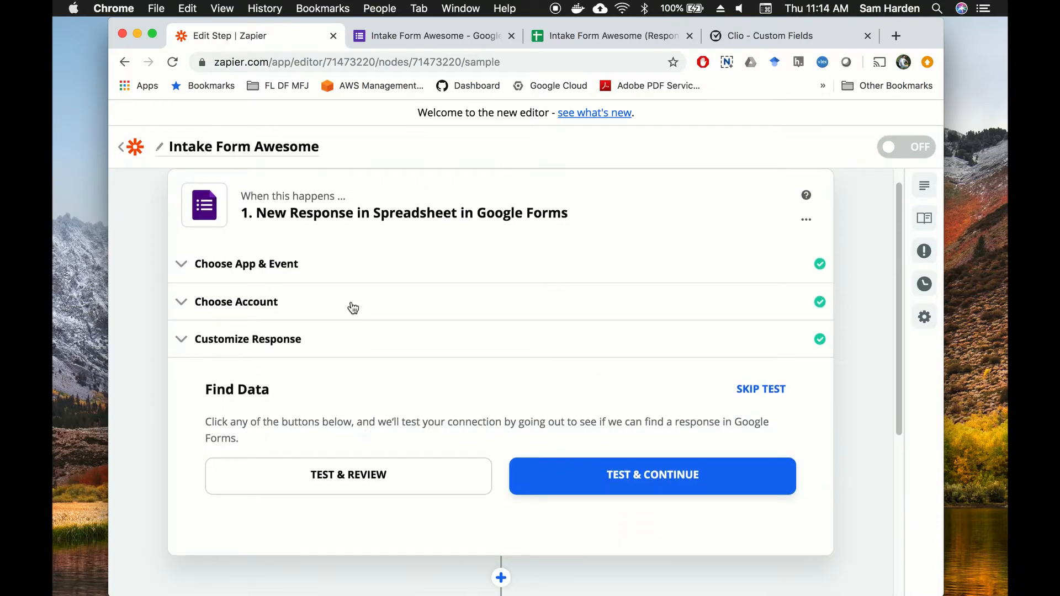
{"action": "left_click", "coordinate": [660, 482]}
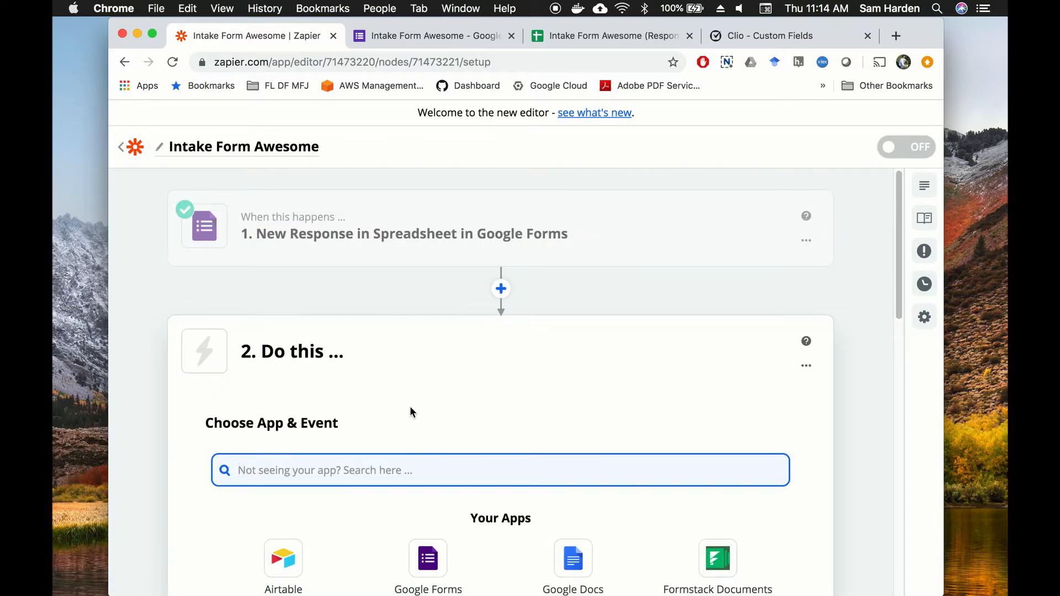
Step: Let the trigger test finish, then scroll down to the app choices for step 2
{"action": "mouse_move", "coordinate": [449, 232]}
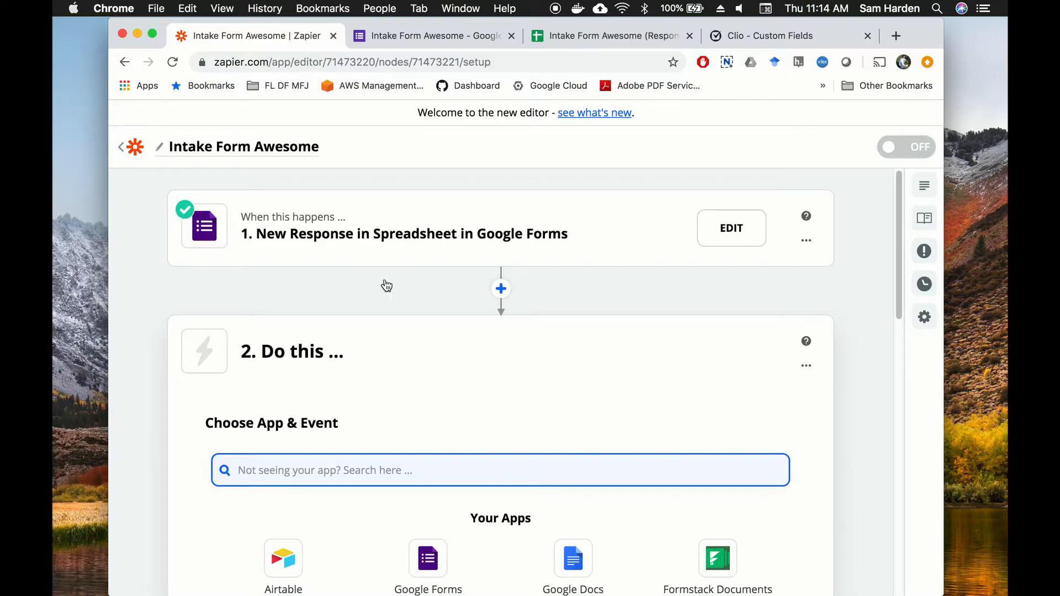
{"action": "scroll", "coordinate": [879, 302], "scroll_direction": "down", "scroll_amount": 2}
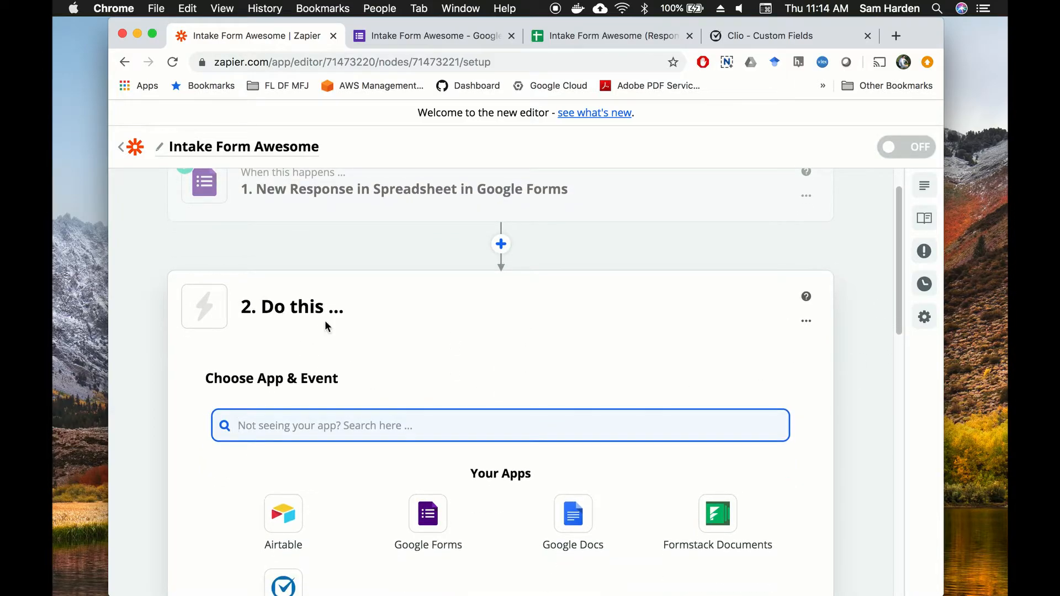
{"action": "scroll", "coordinate": [487, 312], "scroll_direction": "down", "scroll_amount": 2}
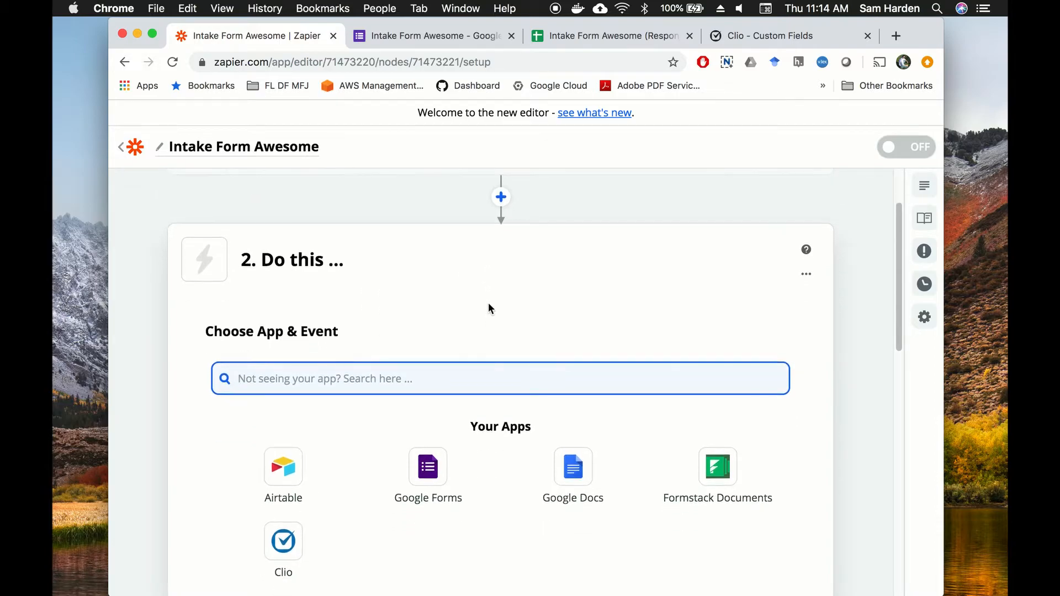
{"action": "scroll", "coordinate": [489, 308], "scroll_direction": "down", "scroll_amount": 3}
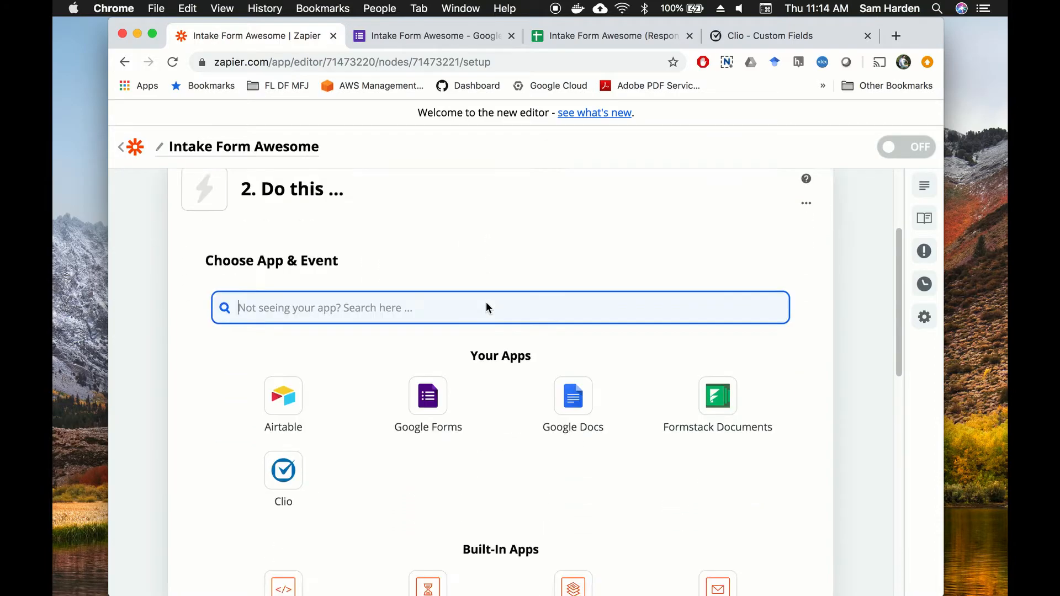
Step: Set step 2 to Clio's Create Person Contact action and open the Clio account dropdown
{"action": "left_click", "coordinate": [285, 473]}
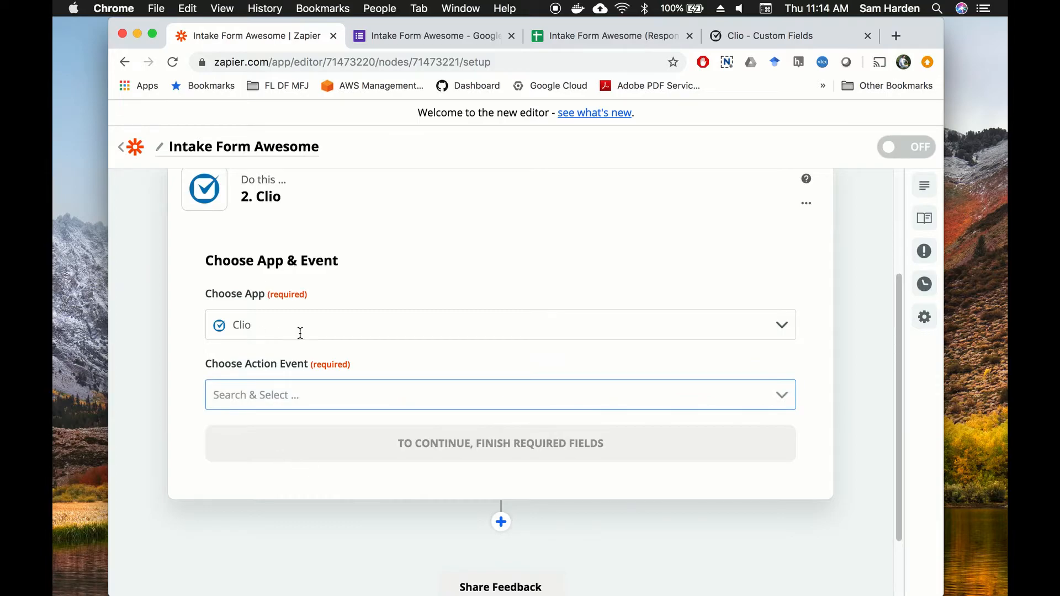
{"action": "left_click", "coordinate": [788, 392]}
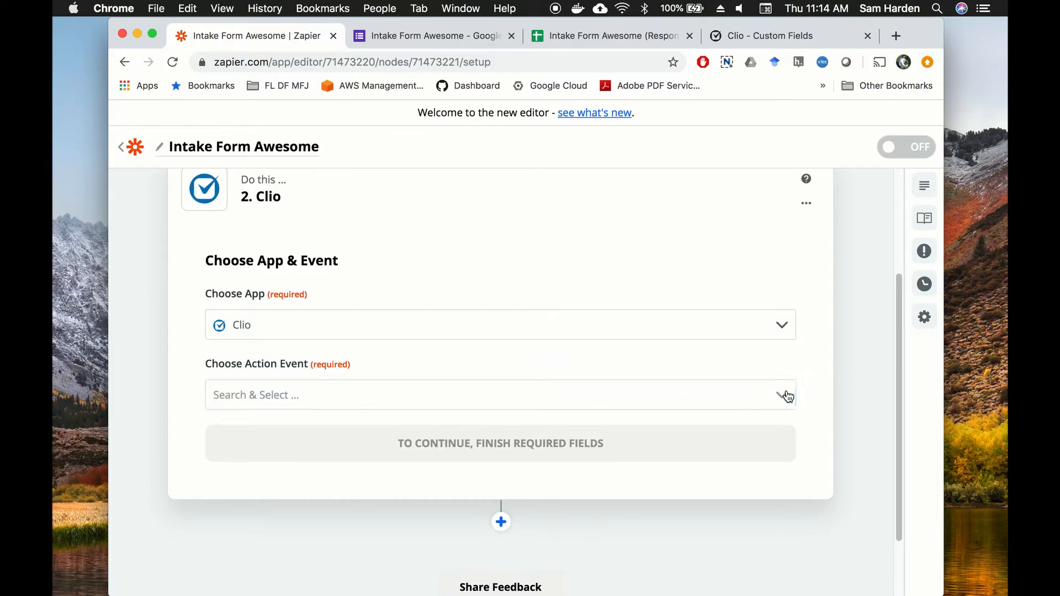
{"action": "scroll", "coordinate": [826, 336], "scroll_direction": "down", "scroll_amount": 3}
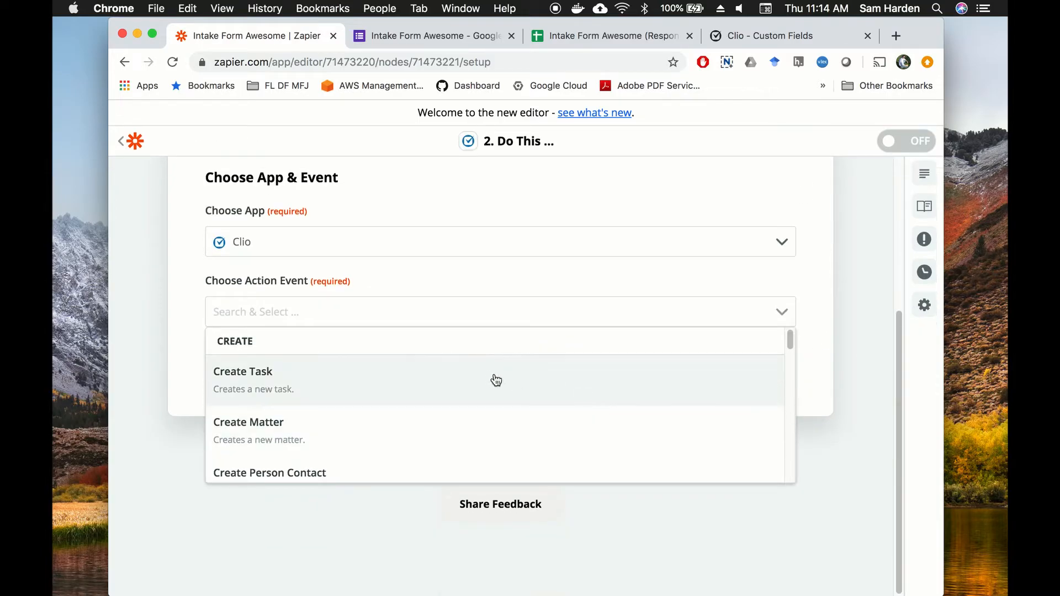
{"action": "scroll", "coordinate": [529, 382], "scroll_direction": "down", "scroll_amount": 1}
{"action": "scroll", "coordinate": [533, 382], "scroll_direction": "down", "scroll_amount": 2}
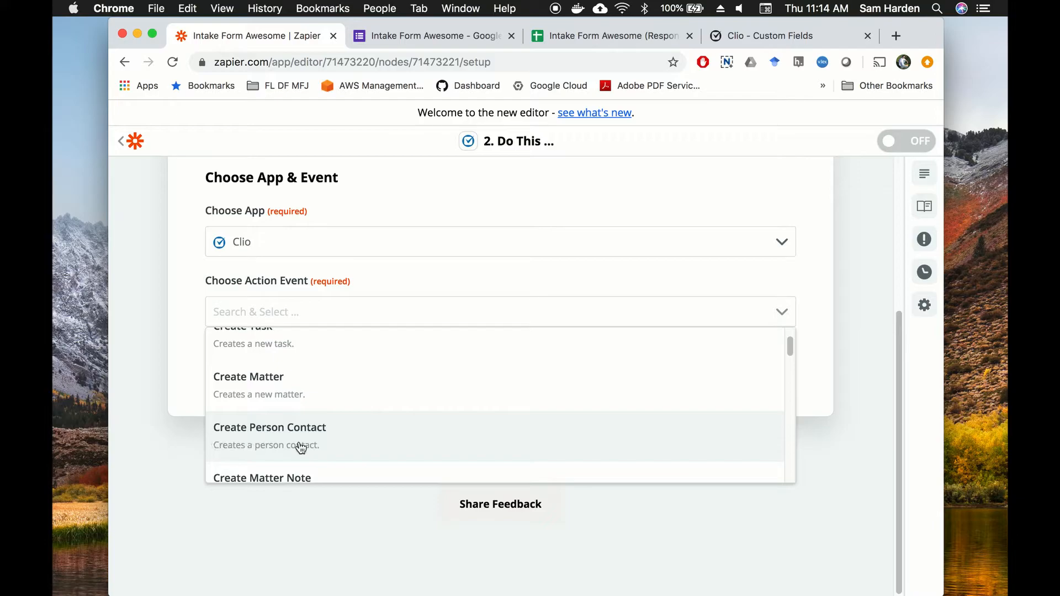
{"action": "left_click", "coordinate": [337, 439]}
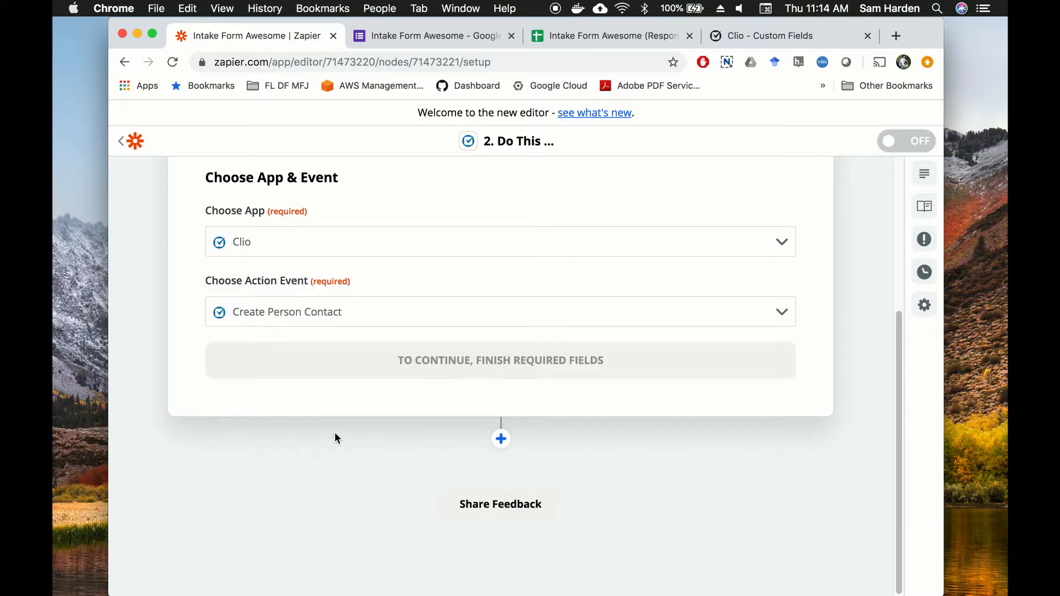
{"action": "left_click", "coordinate": [512, 359]}
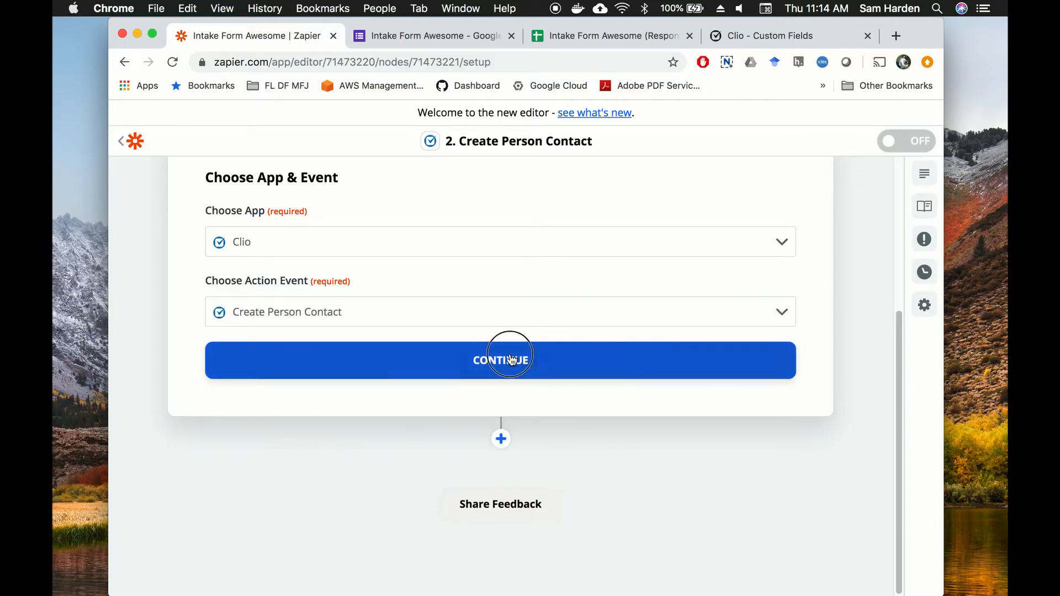
{"action": "scroll", "coordinate": [460, 290], "scroll_direction": "down", "scroll_amount": 5}
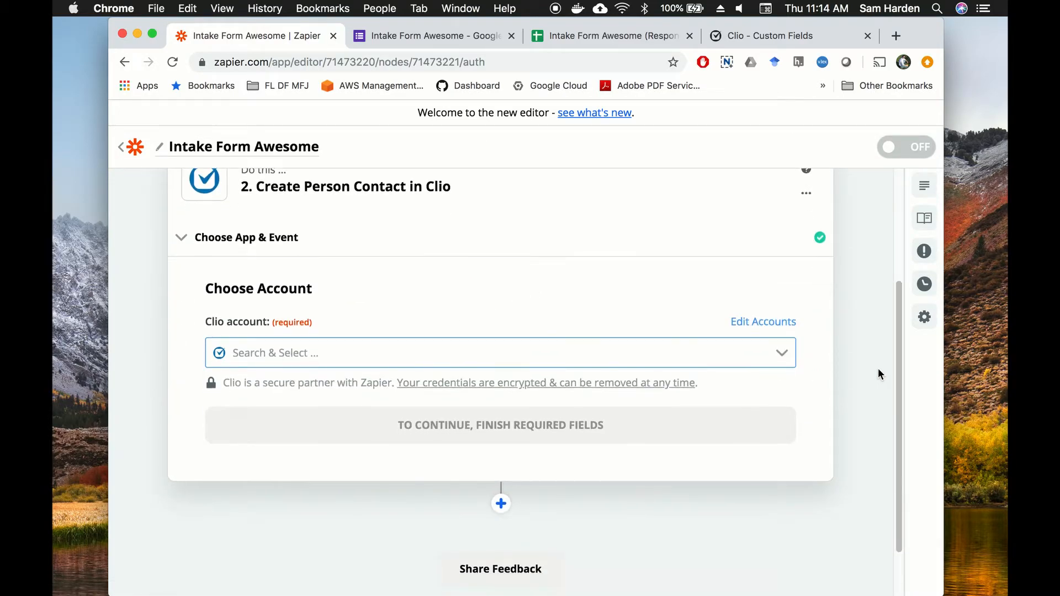
{"action": "left_click", "coordinate": [783, 353]}
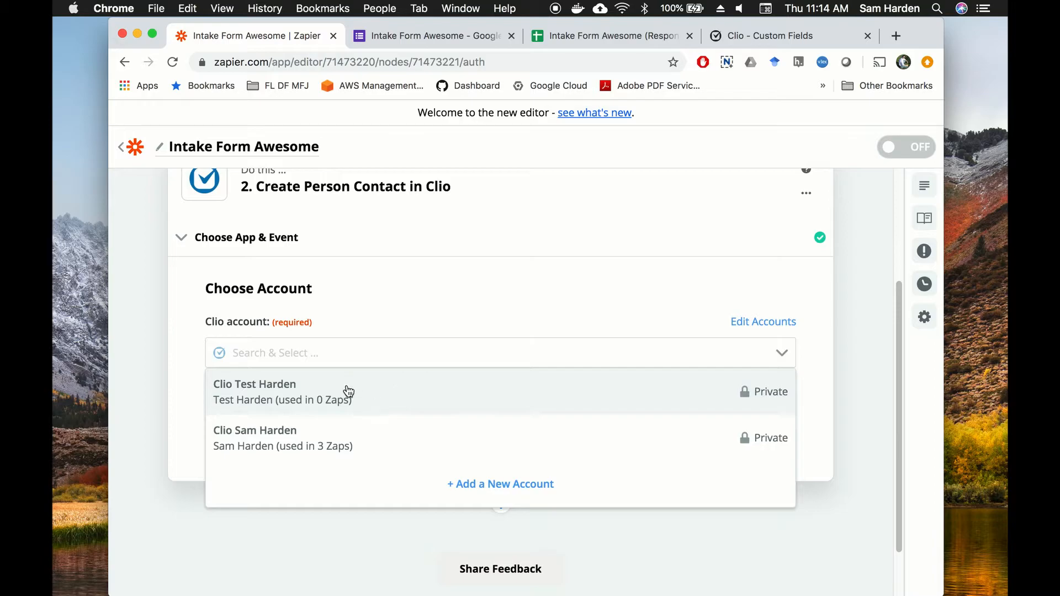
Step: Select the Clio account, then review the Customize Contact fields down to Inquiry From Website and Problem Description
{"action": "left_click", "coordinate": [375, 438]}
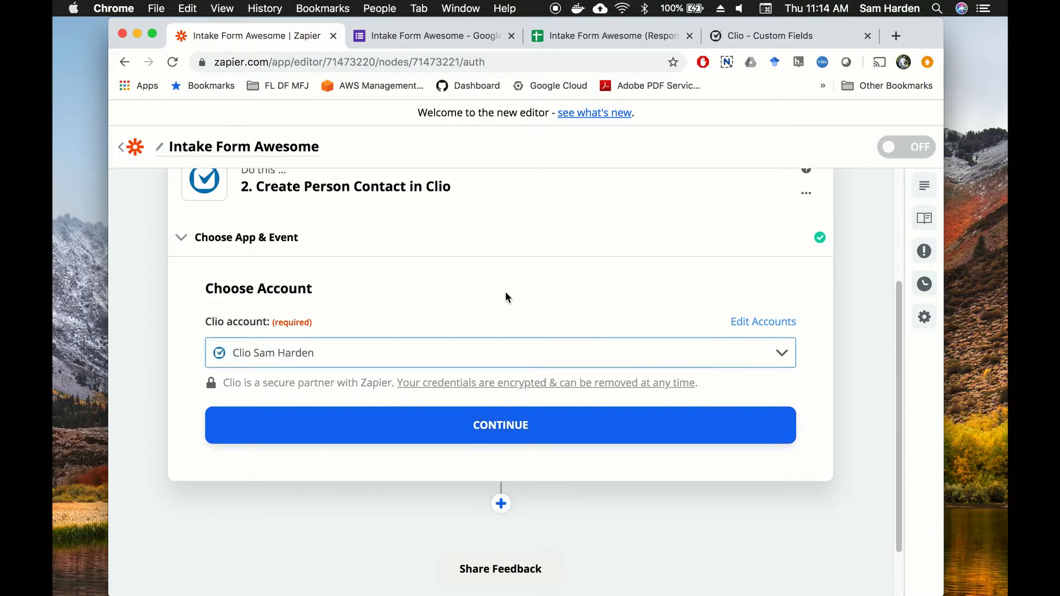
{"action": "left_click", "coordinate": [508, 430]}
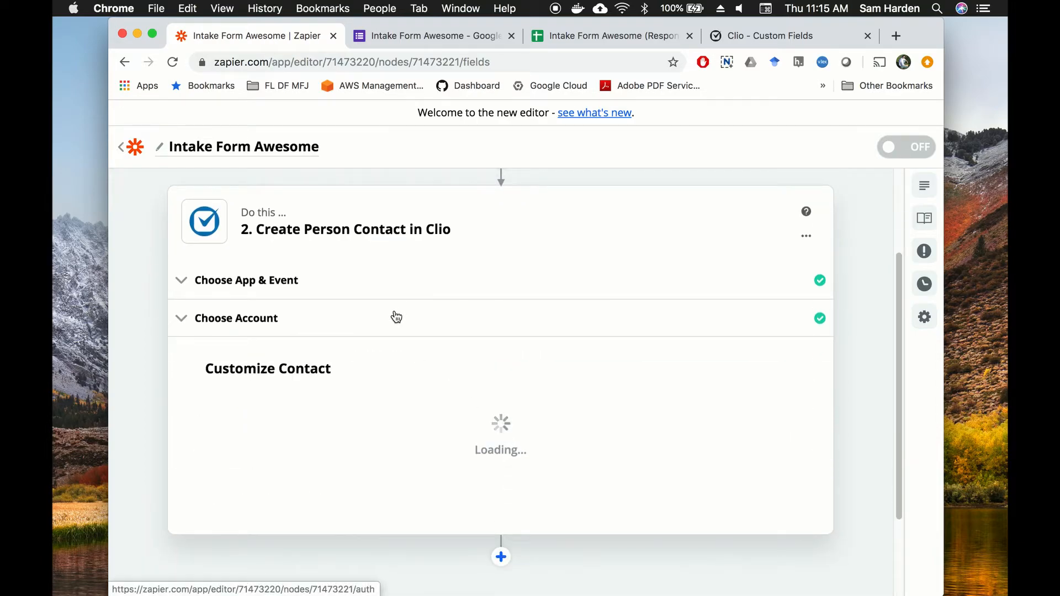
{"action": "scroll", "coordinate": [852, 296], "scroll_direction": "down", "scroll_amount": 1}
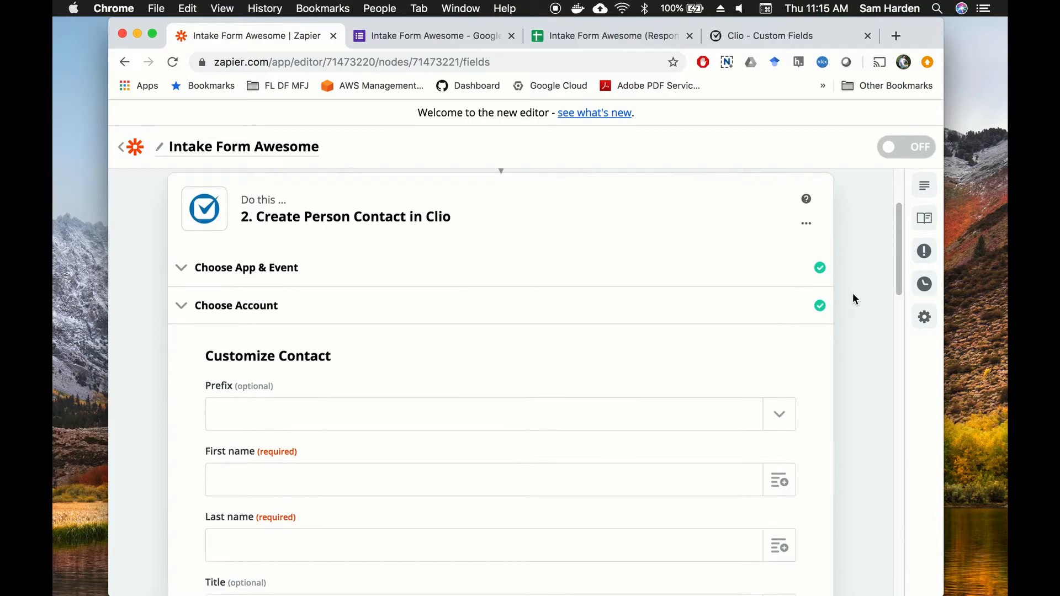
{"action": "scroll", "coordinate": [854, 292], "scroll_direction": "down", "scroll_amount": 1}
{"action": "scroll", "coordinate": [635, 297], "scroll_direction": "down", "scroll_amount": 2}
{"action": "scroll", "coordinate": [626, 292], "scroll_direction": "down", "scroll_amount": 1}
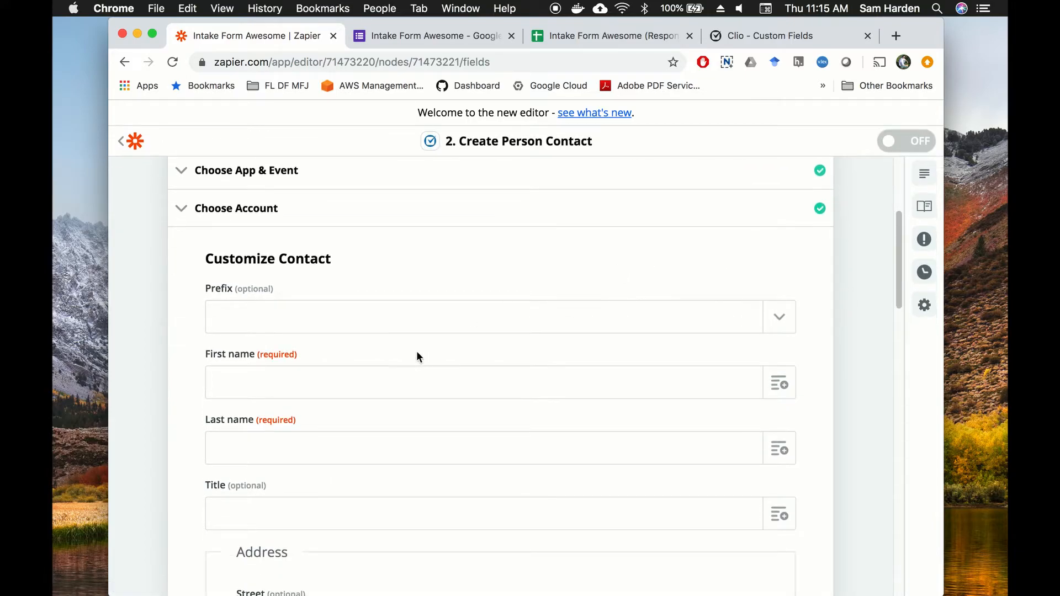
{"action": "scroll", "coordinate": [463, 292], "scroll_direction": "down", "scroll_amount": 4}
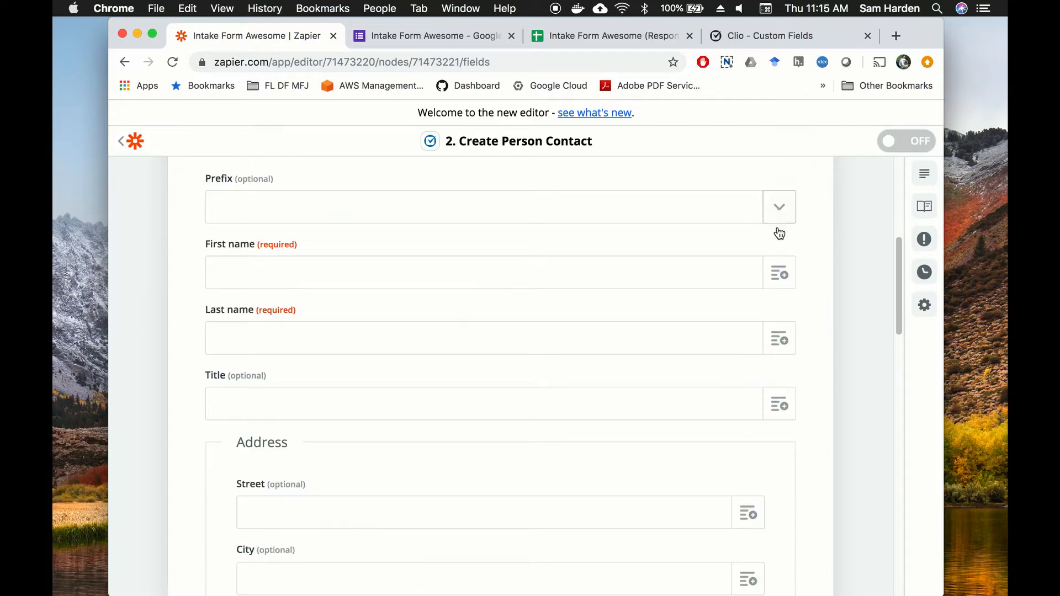
{"action": "scroll", "coordinate": [456, 276], "scroll_direction": "down", "scroll_amount": 2}
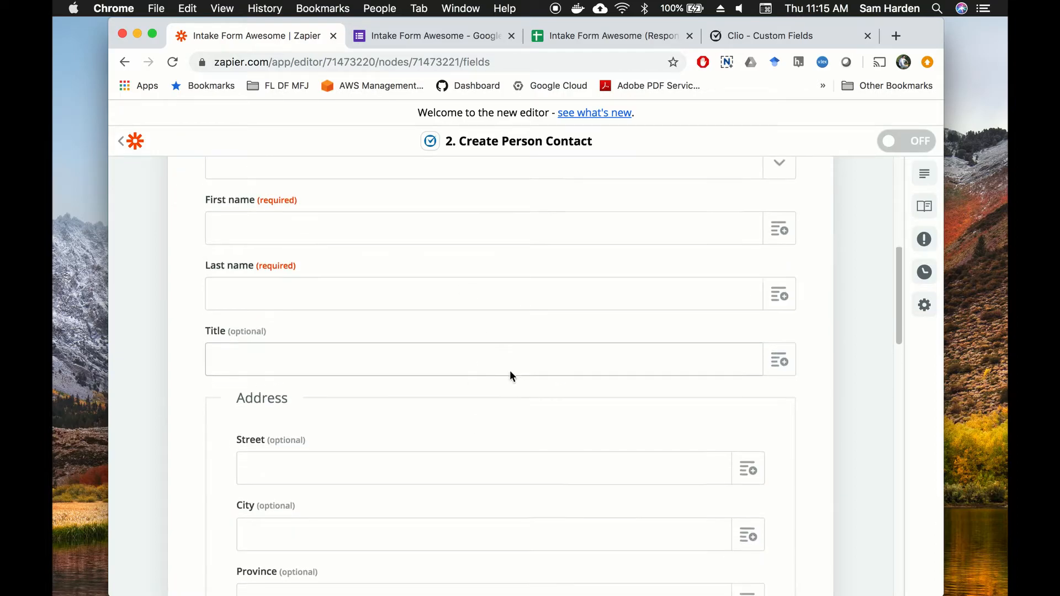
{"action": "scroll", "coordinate": [485, 354], "scroll_direction": "down", "scroll_amount": 4}
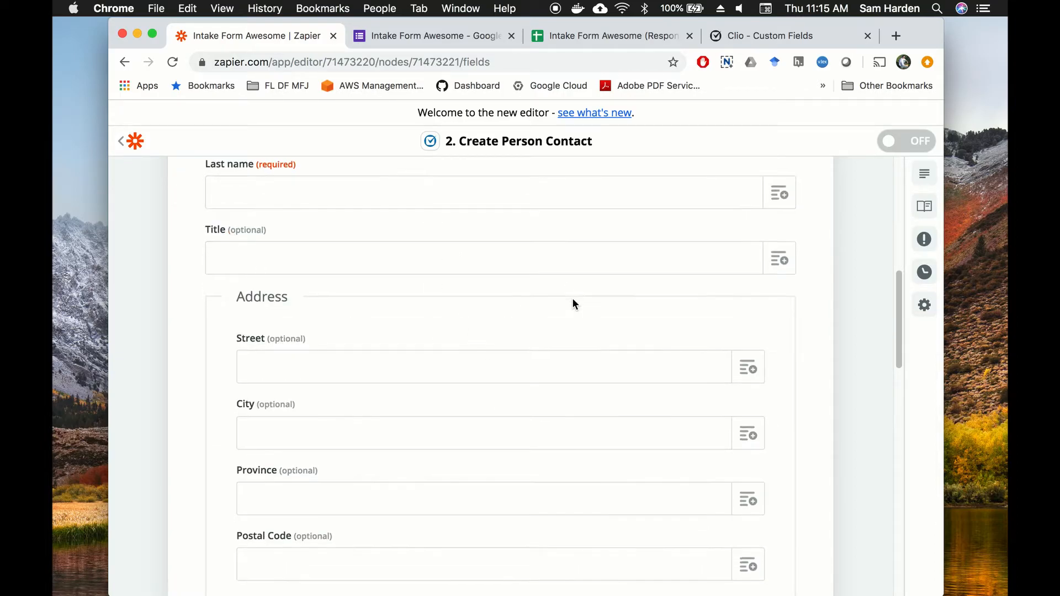
{"action": "scroll", "coordinate": [572, 300], "scroll_direction": "down", "scroll_amount": 12}
{"action": "scroll", "coordinate": [566, 314], "scroll_direction": "down", "scroll_amount": 7}
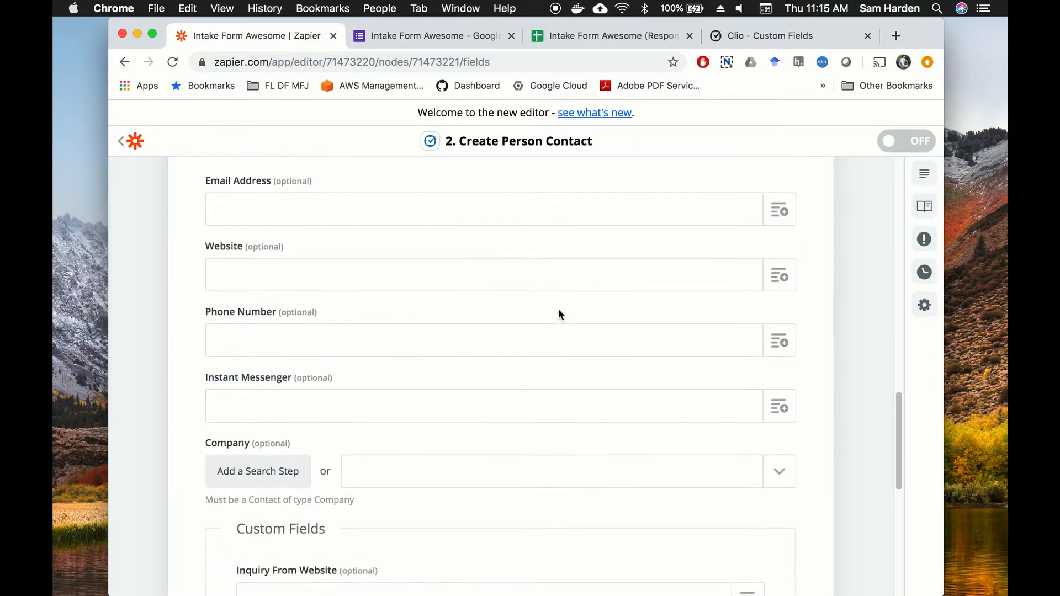
{"action": "scroll", "coordinate": [554, 309], "scroll_direction": "down", "scroll_amount": 6}
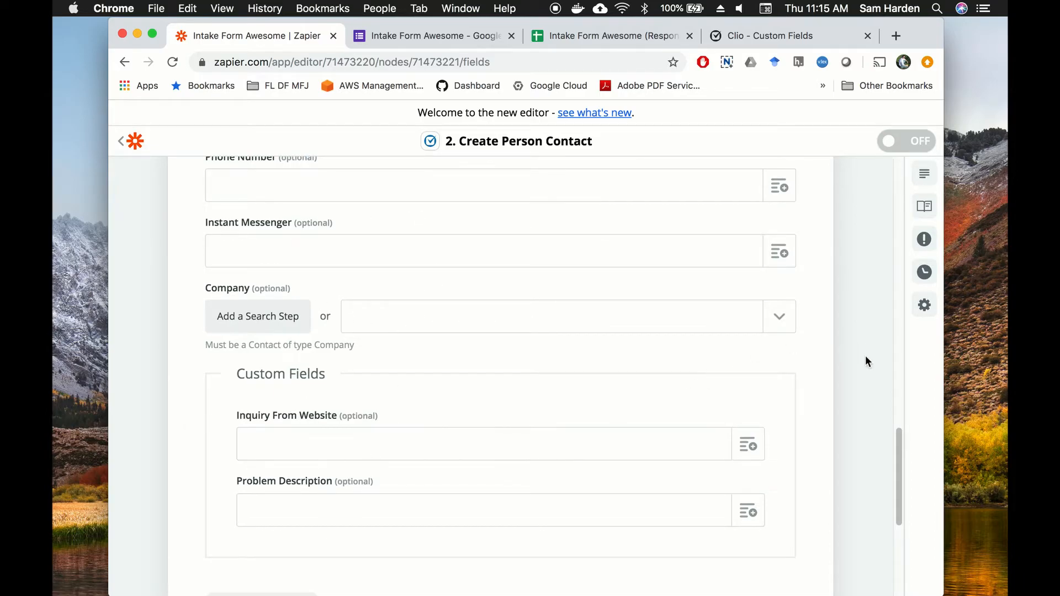
{"action": "scroll", "coordinate": [865, 358], "scroll_direction": "down", "scroll_amount": 3}
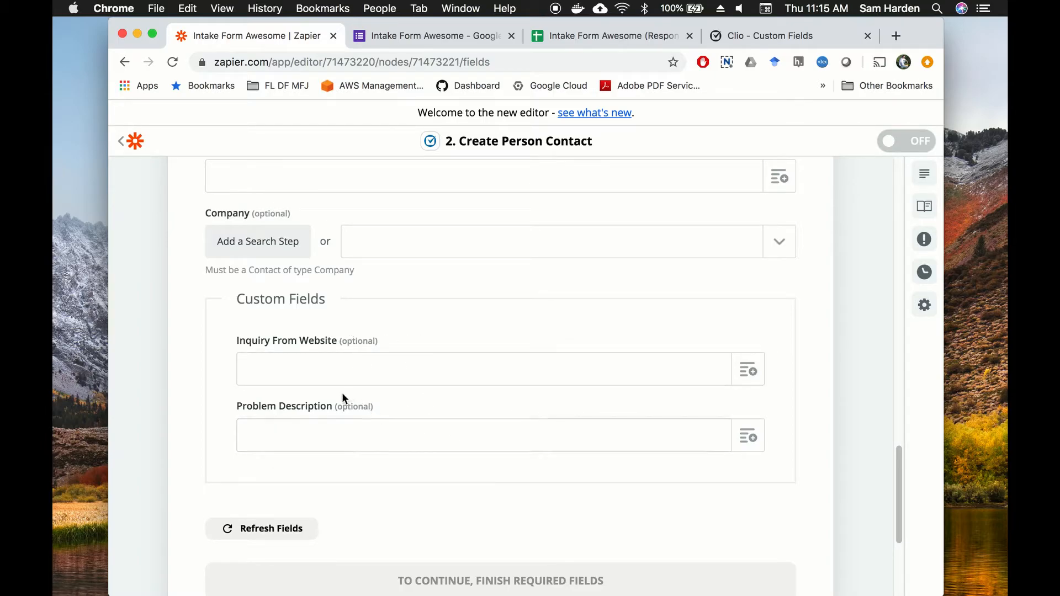
{"action": "scroll", "coordinate": [393, 401], "scroll_direction": "up", "scroll_amount": 1}
{"action": "scroll", "coordinate": [392, 400], "scroll_direction": "up", "scroll_amount": 10}
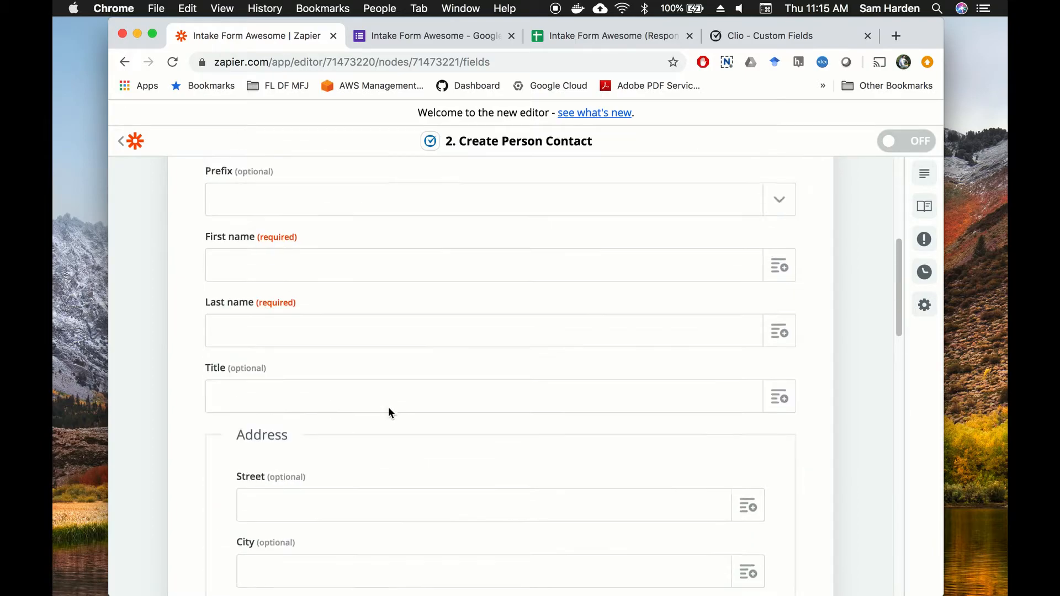
Step: Clear the typed test text and map First name to the form's whatisyourfirstname answer
{"action": "left_click", "coordinate": [265, 364]}
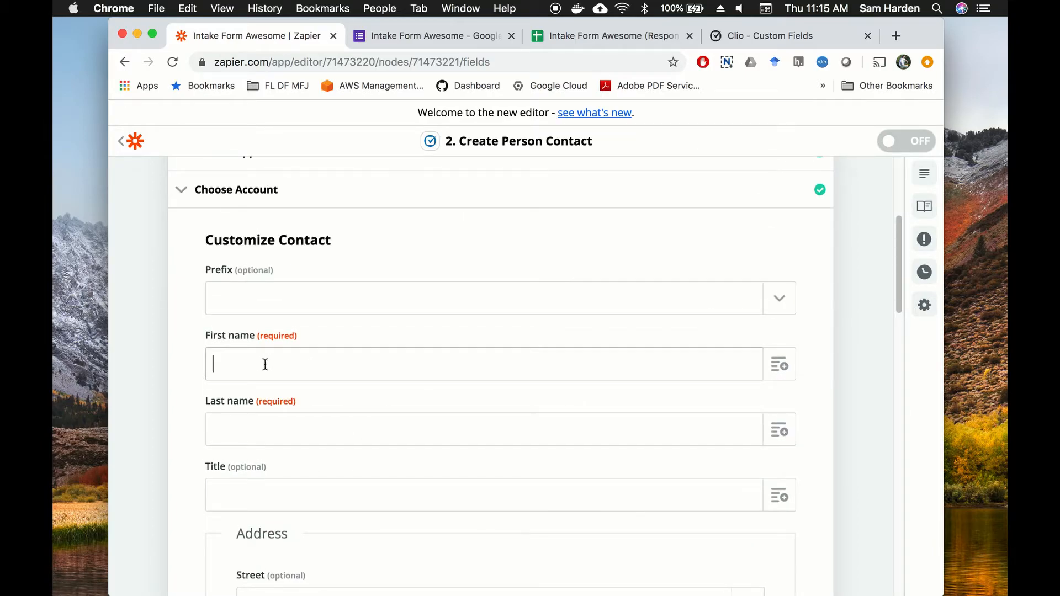
{"action": "type", "text": "bob"}
{"action": "left_click_drag", "start_coordinate": [246, 364], "coordinate": [186, 353]}
{"action": "key", "text": "BackSpace"}
{"action": "left_click", "coordinate": [859, 361]}
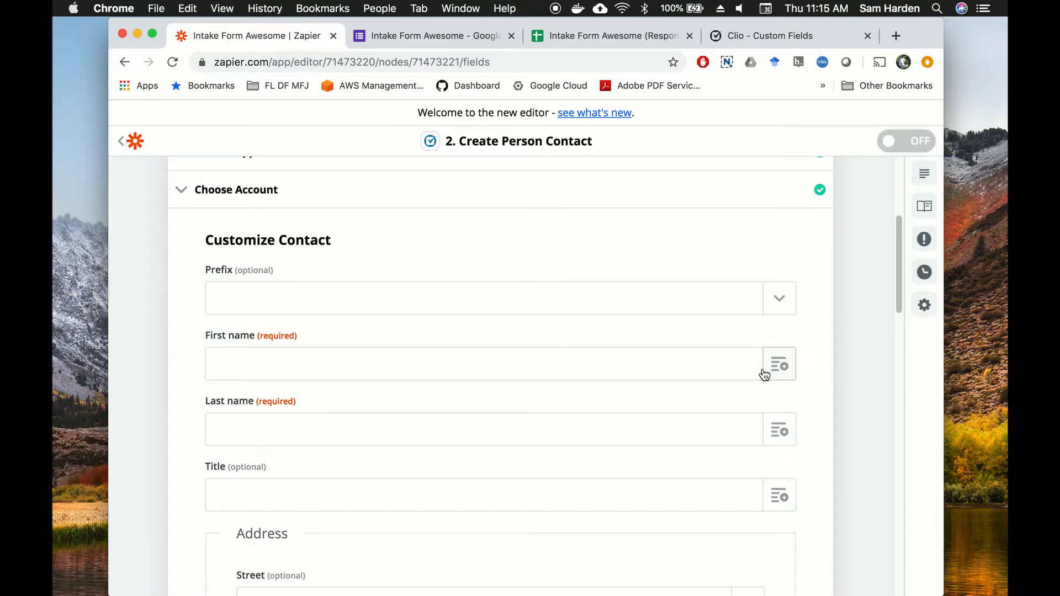
{"action": "left_click", "coordinate": [784, 369]}
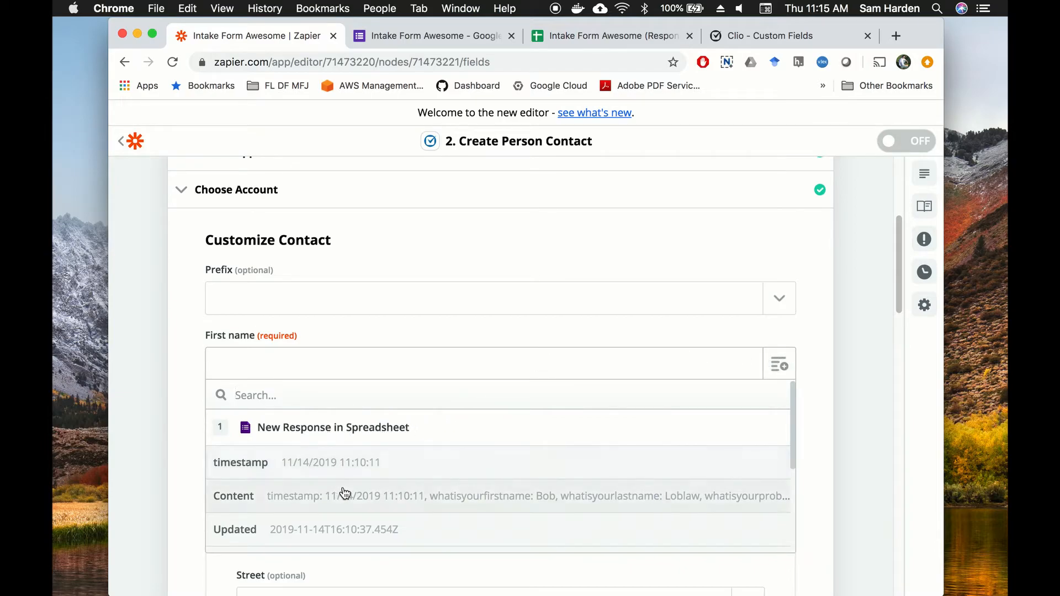
{"action": "scroll", "coordinate": [343, 491], "scroll_direction": "down", "scroll_amount": 2}
{"action": "scroll", "coordinate": [346, 489], "scroll_direction": "down", "scroll_amount": 1}
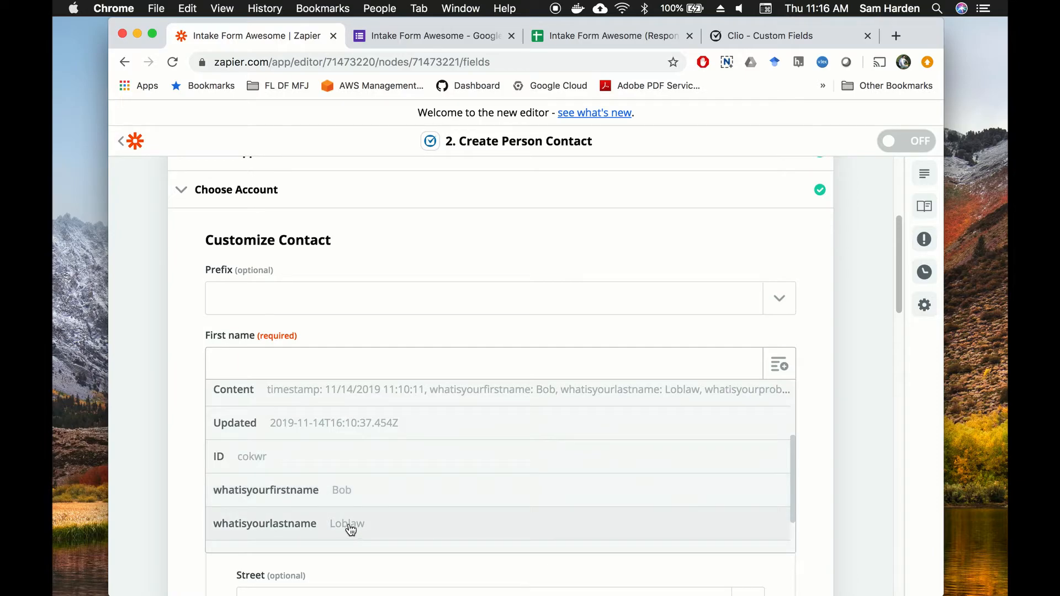
{"action": "left_click", "coordinate": [375, 500]}
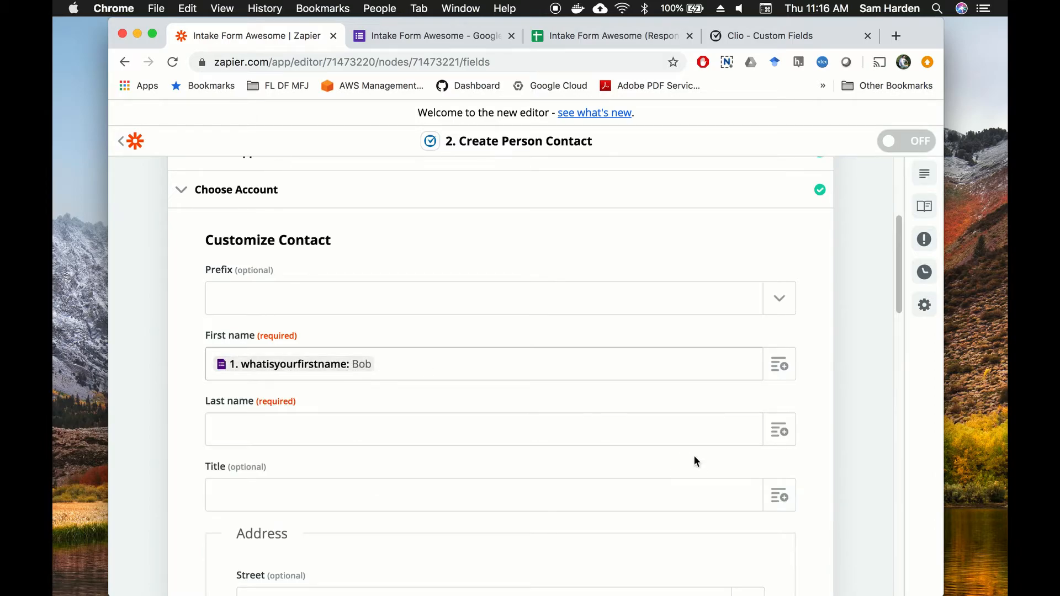
Step: Map Last name to whatisyourlastname and Problem Description to whatisyourproblem
{"action": "left_click", "coordinate": [777, 435]}
{"action": "scroll", "coordinate": [386, 512], "scroll_direction": "down", "scroll_amount": 5}
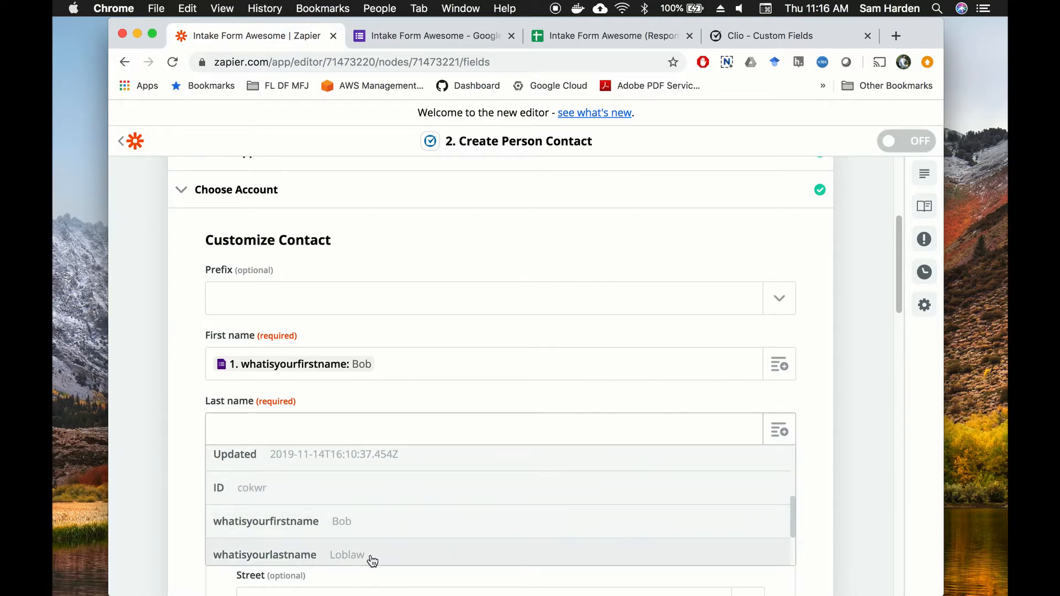
{"action": "left_click", "coordinate": [374, 555]}
{"action": "scroll", "coordinate": [858, 381], "scroll_direction": "down", "scroll_amount": 6}
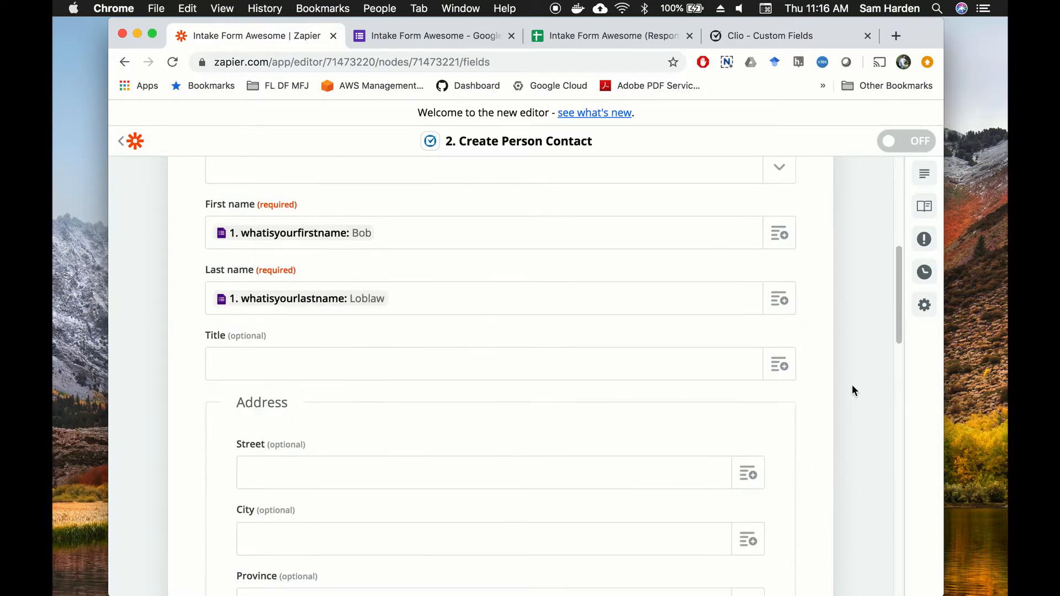
{"action": "scroll", "coordinate": [847, 392], "scroll_direction": "down", "scroll_amount": 15}
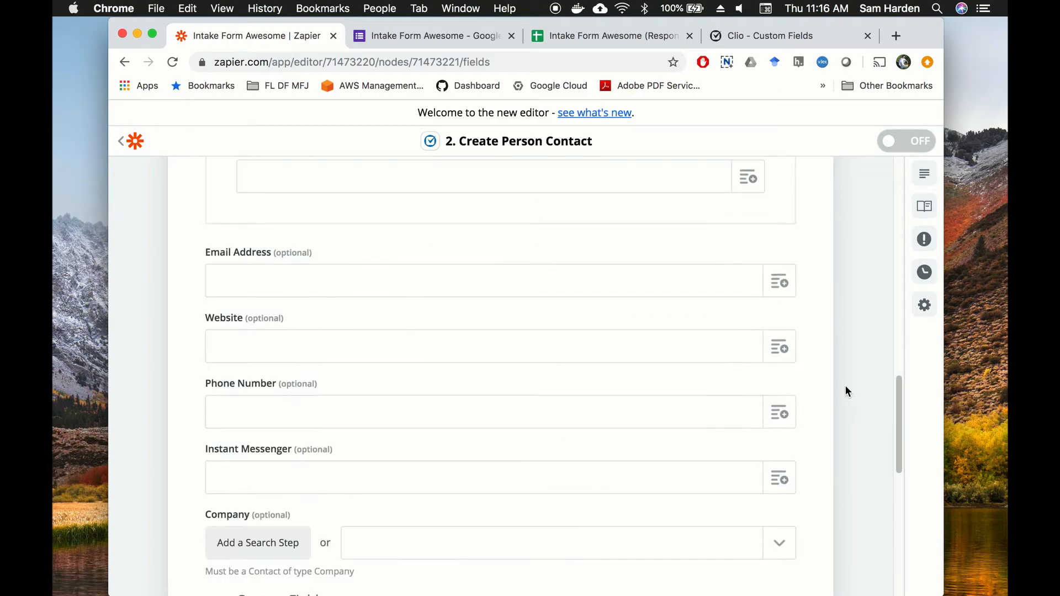
{"action": "scroll", "coordinate": [831, 386], "scroll_direction": "up", "scroll_amount": 4}
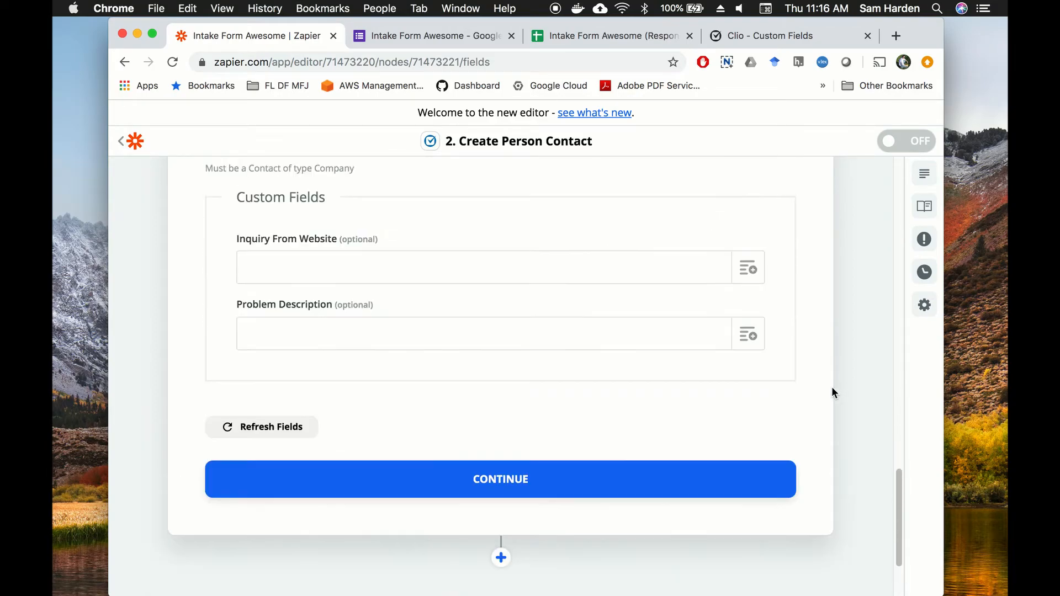
{"action": "left_click", "coordinate": [753, 423]}
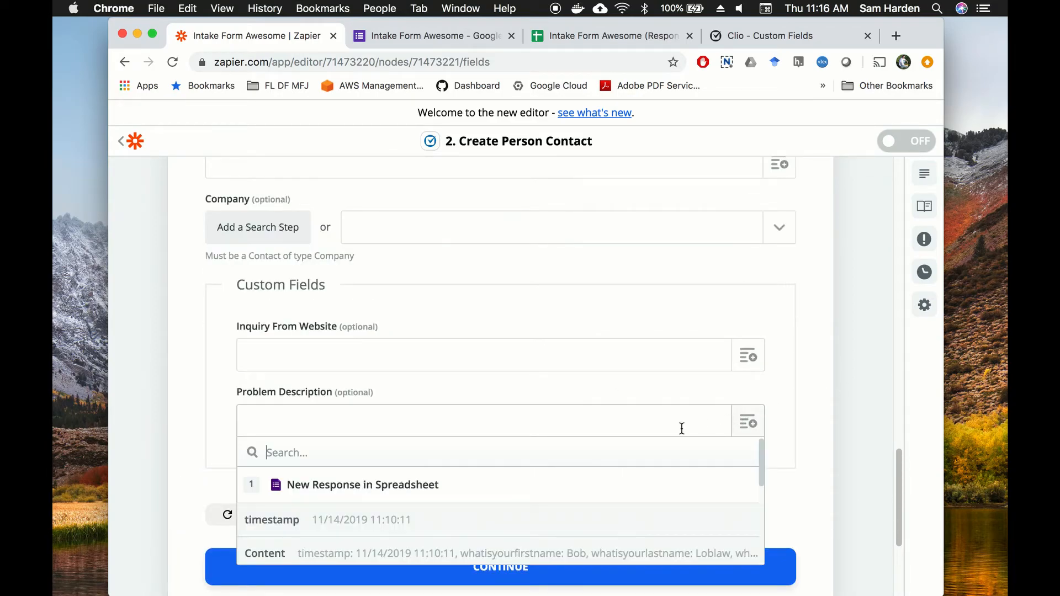
{"action": "scroll", "coordinate": [544, 510], "scroll_direction": "down", "scroll_amount": 2}
{"action": "scroll", "coordinate": [546, 510], "scroll_direction": "down", "scroll_amount": 4}
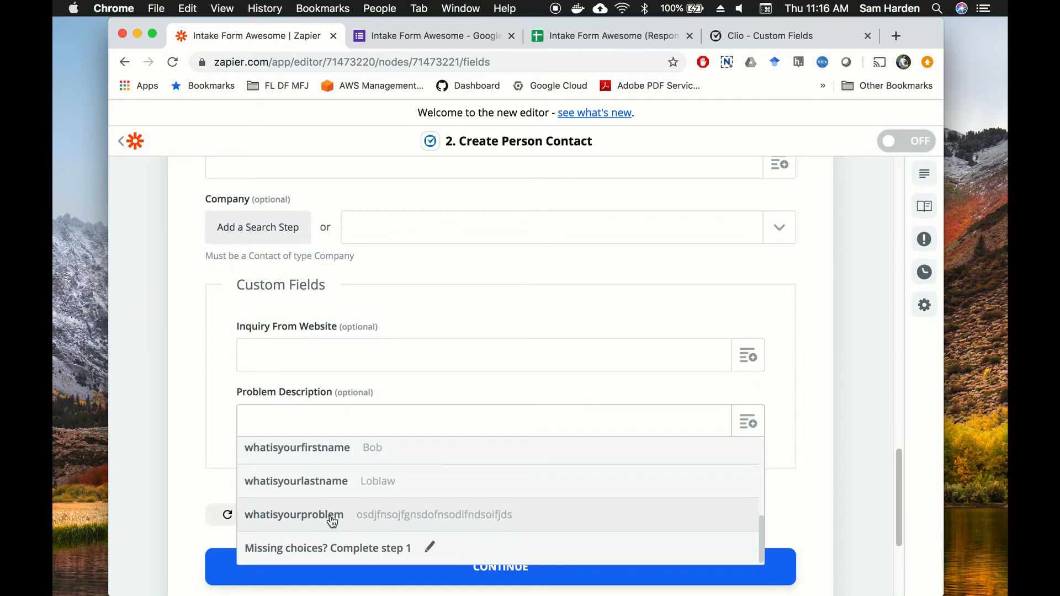
{"action": "left_click", "coordinate": [334, 515]}
Step: Set Inquiry From Website to Yes and continue to the test contact preview
{"action": "left_click", "coordinate": [275, 347]}
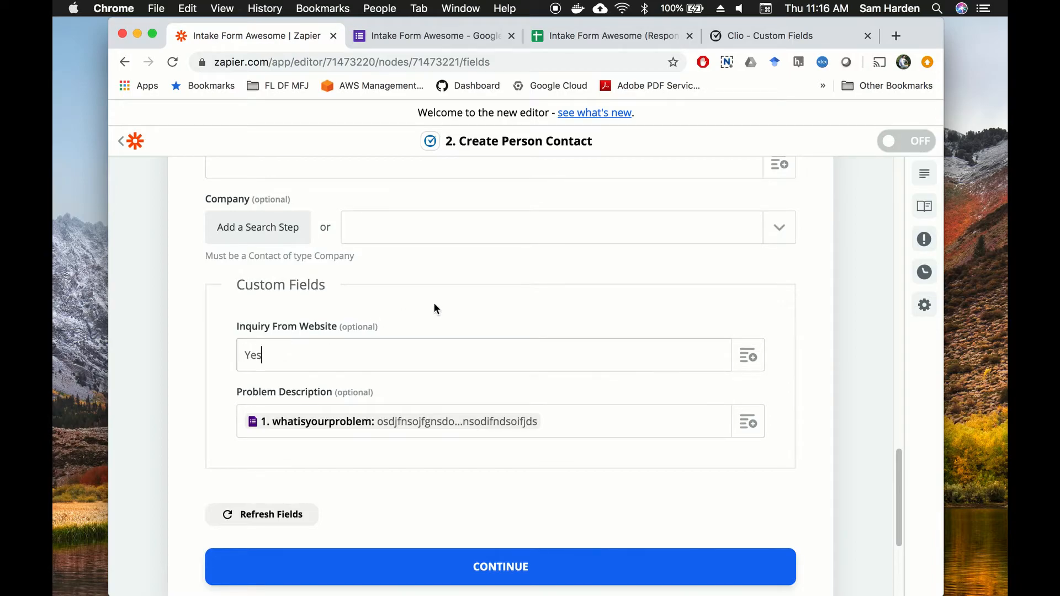
{"action": "left_click", "coordinate": [821, 324]}
{"action": "scroll", "coordinate": [518, 373], "scroll_direction": "down", "scroll_amount": 1}
{"action": "scroll", "coordinate": [525, 430], "scroll_direction": "down", "scroll_amount": 2}
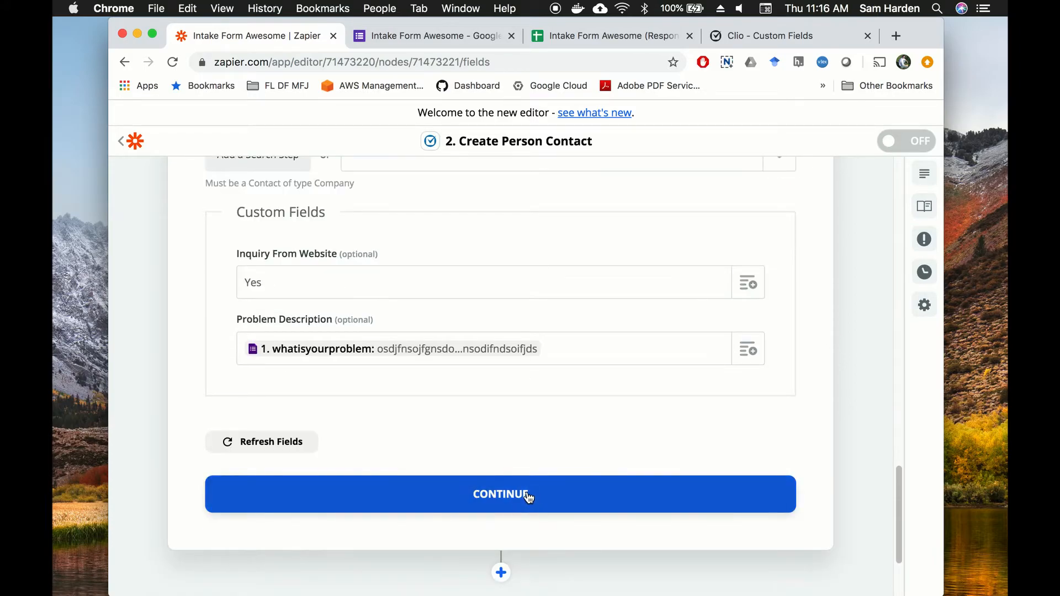
{"action": "left_click", "coordinate": [497, 495]}
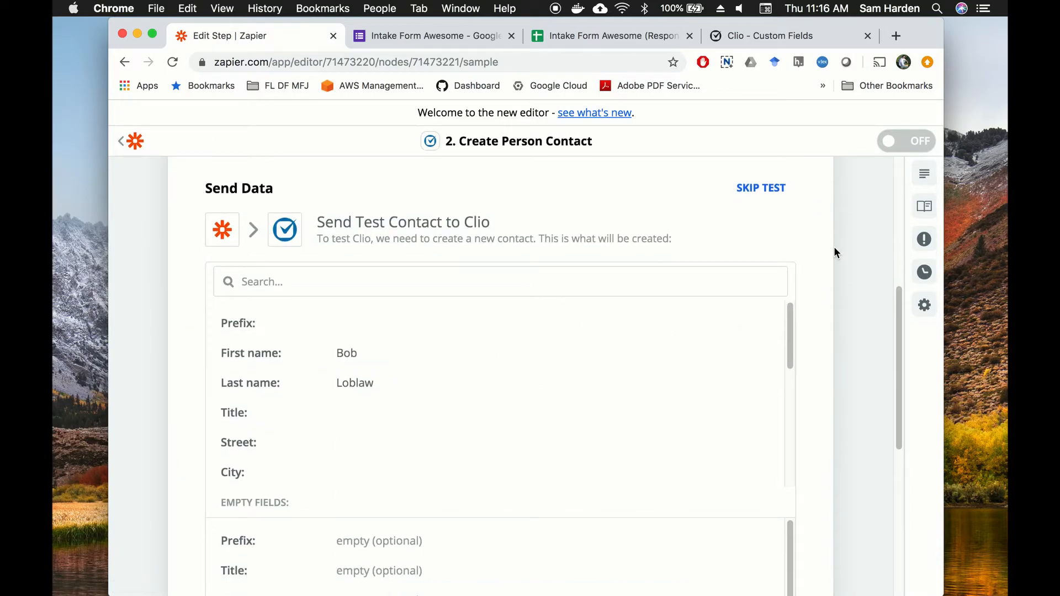
Step: Review the test contact's first and last name in the Send Test Contact to Clio preview
{"action": "scroll", "coordinate": [834, 252], "scroll_direction": "down", "scroll_amount": 3}
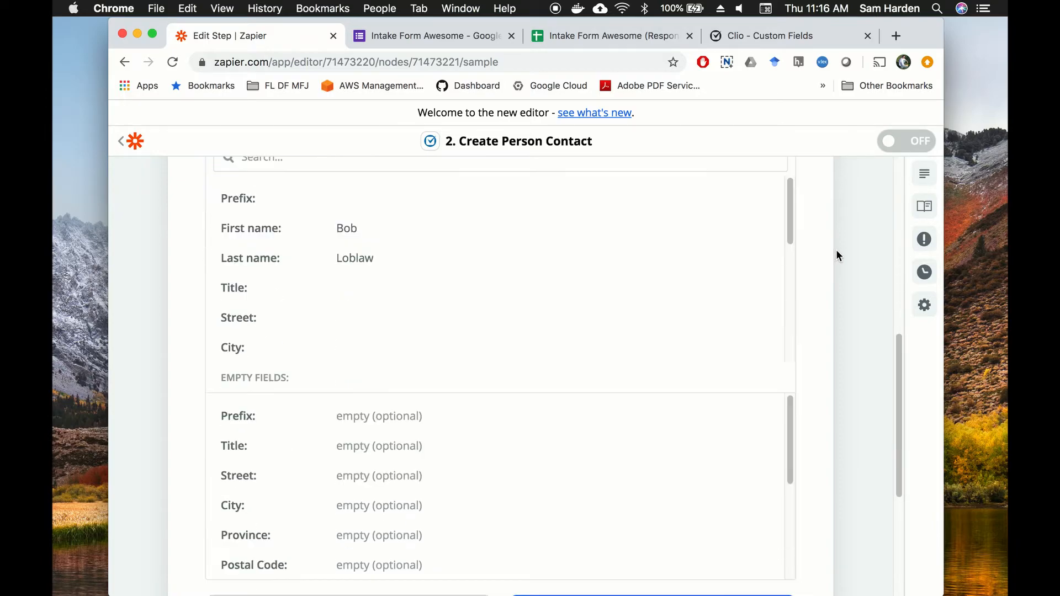
{"action": "scroll", "coordinate": [835, 246], "scroll_direction": "up", "scroll_amount": 7}
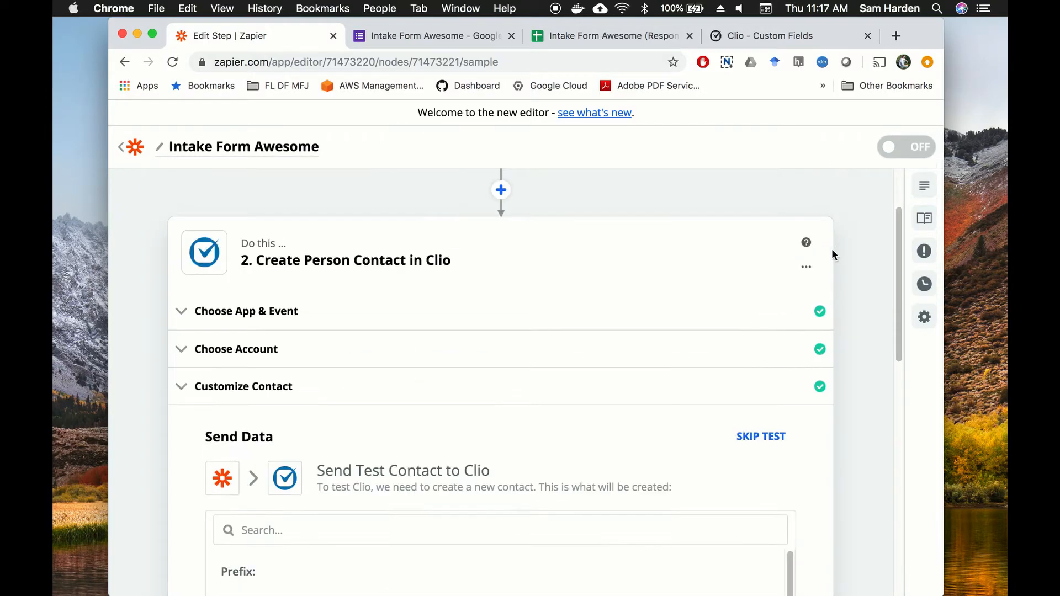
{"action": "left_click", "coordinate": [769, 40]}
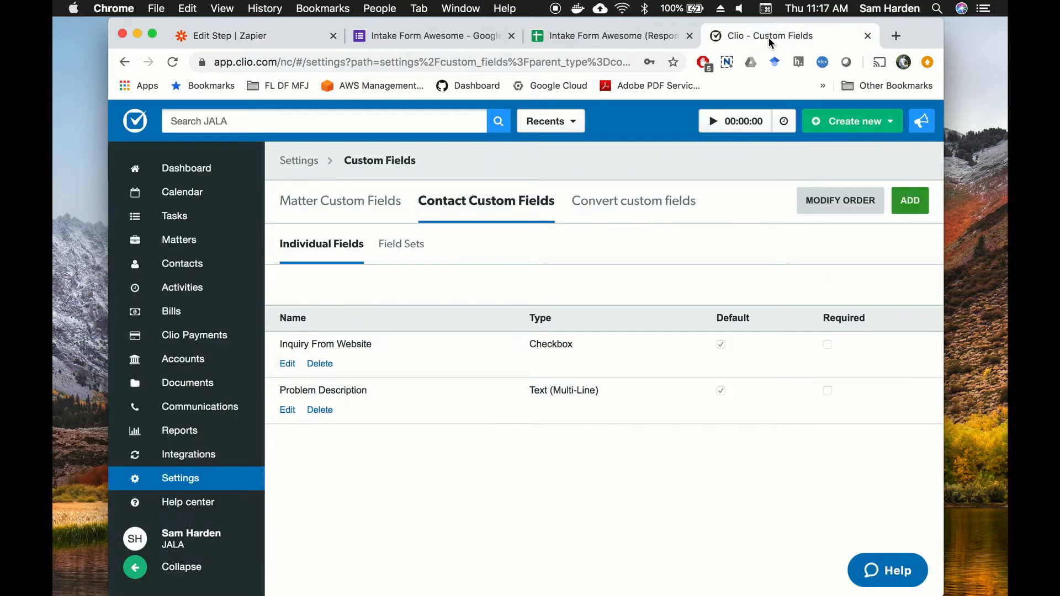
Step: Check that Clio's Contacts list shows seven contacts before returning to Zapier
{"action": "left_click", "coordinate": [191, 270]}
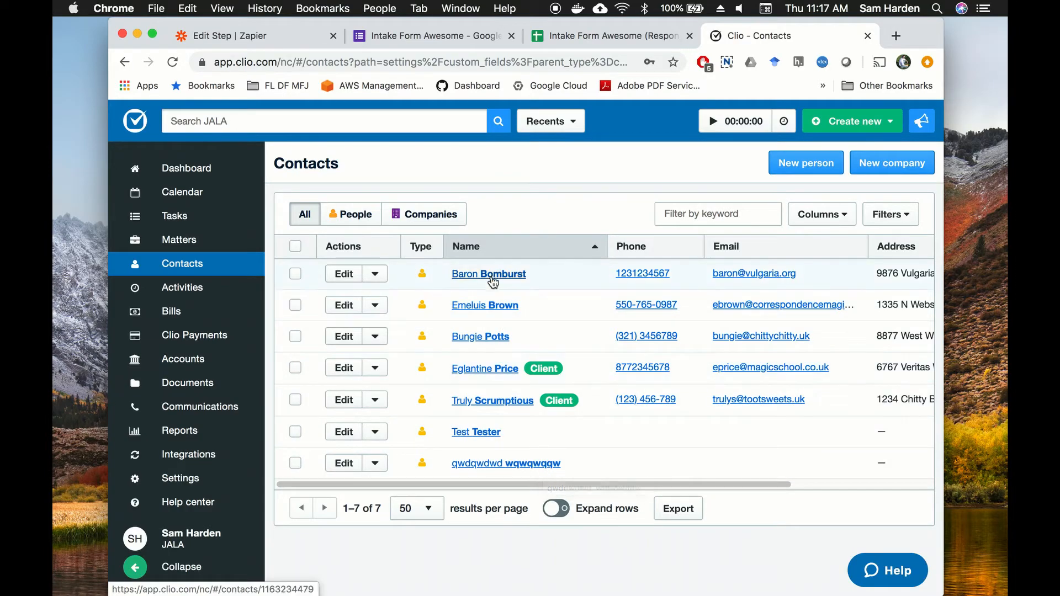
{"action": "left_click", "coordinate": [239, 37]}
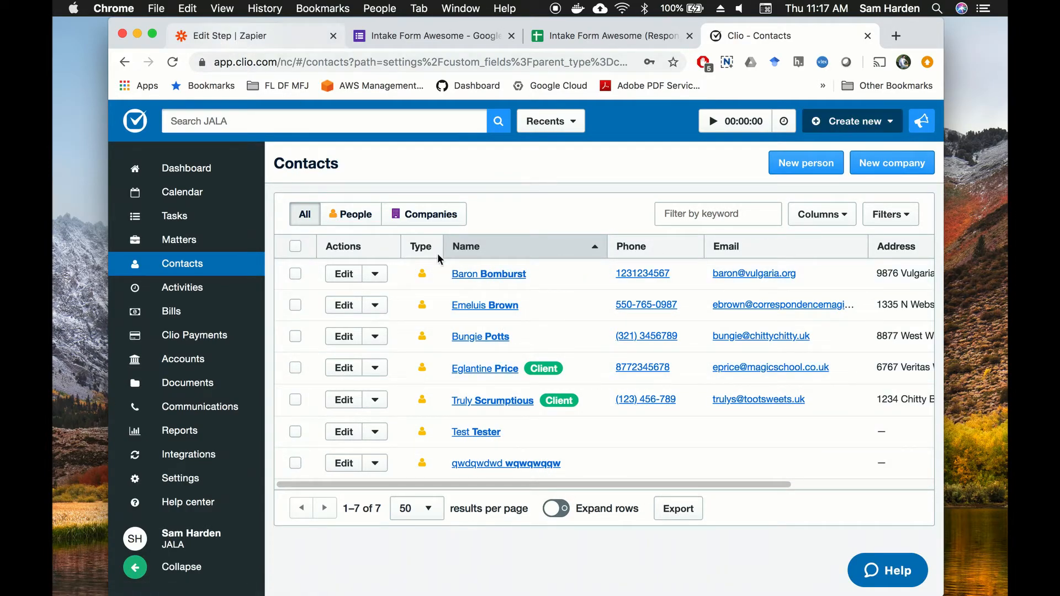
Step: Send the test contact to Clio and turn on the Intake Form Awesome zap
{"action": "scroll", "coordinate": [574, 369], "scroll_direction": "down", "scroll_amount": 8}
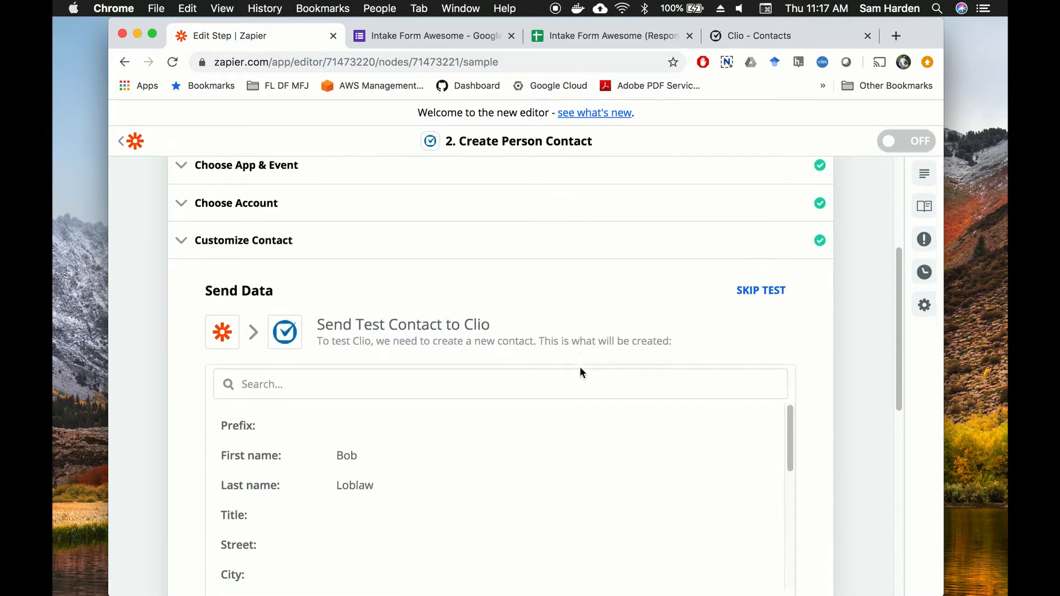
{"action": "scroll", "coordinate": [577, 375], "scroll_direction": "down", "scroll_amount": 3}
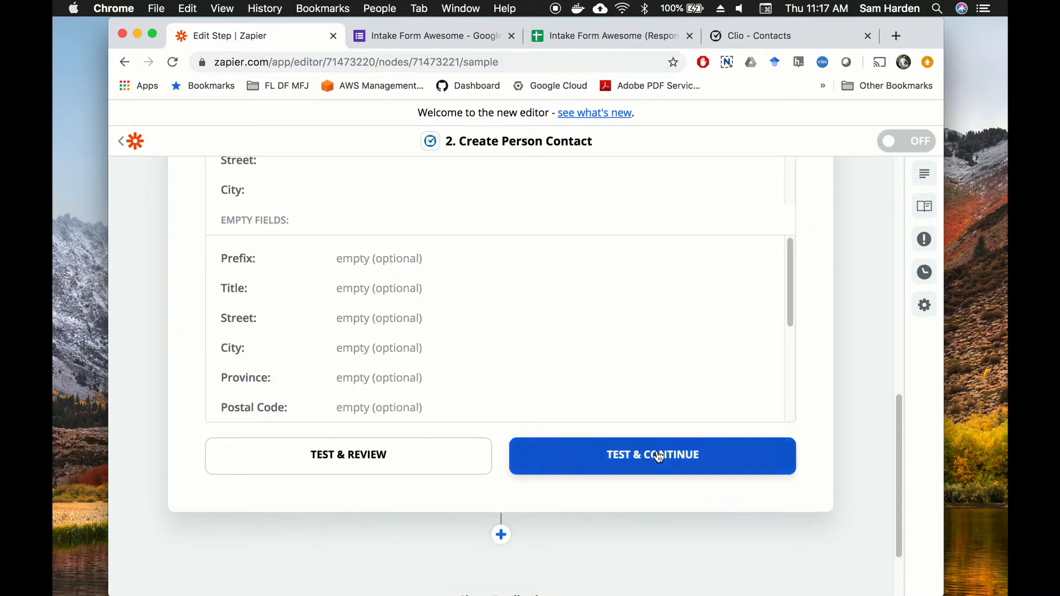
{"action": "left_click", "coordinate": [658, 455]}
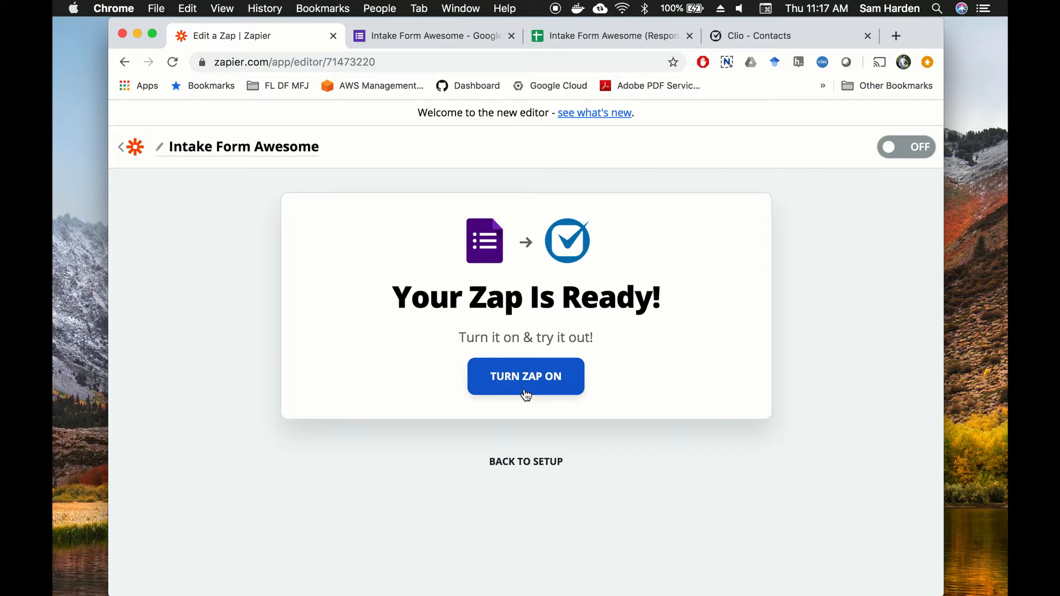
{"action": "left_click", "coordinate": [554, 383]}
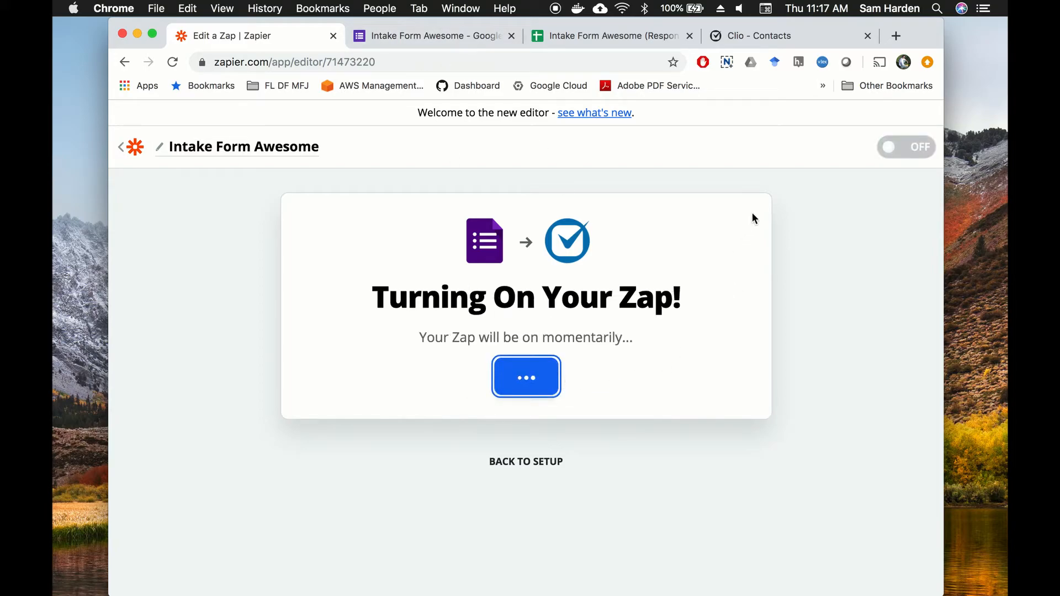
{"action": "left_click", "coordinate": [761, 35]}
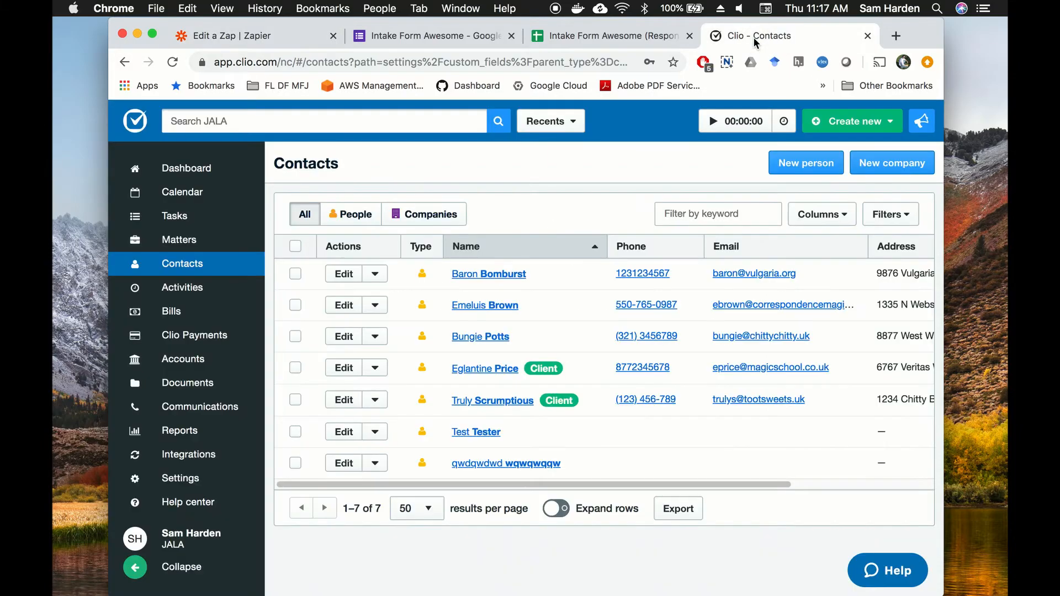
Step: Reload Clio contacts and verify the new contact has Inquiry From Website Yes and a problem description
{"action": "left_click", "coordinate": [172, 63]}
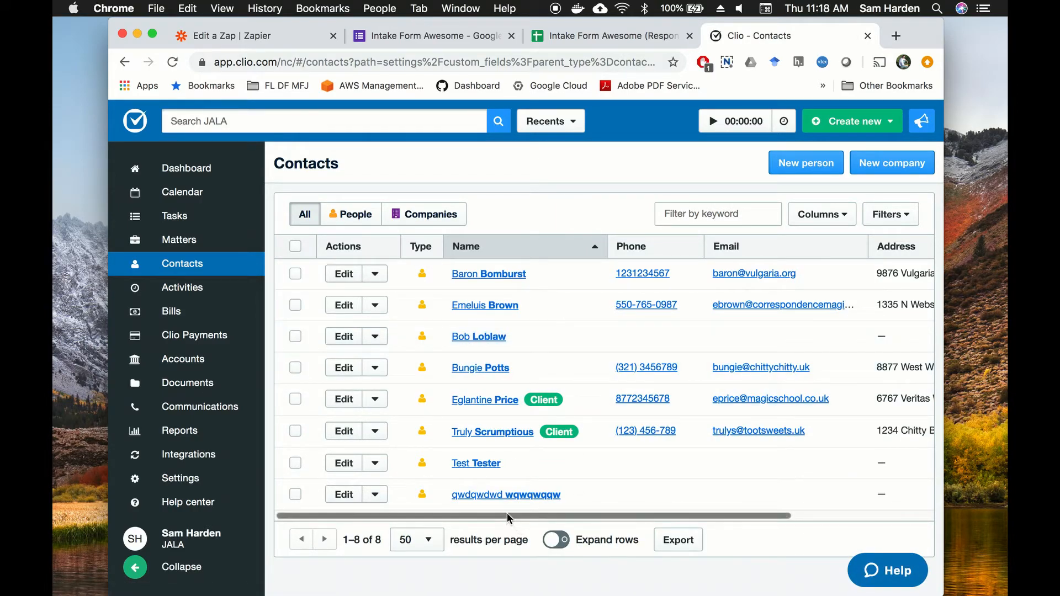
{"action": "left_click_drag", "start_coordinate": [507, 515], "coordinate": [676, 517]}
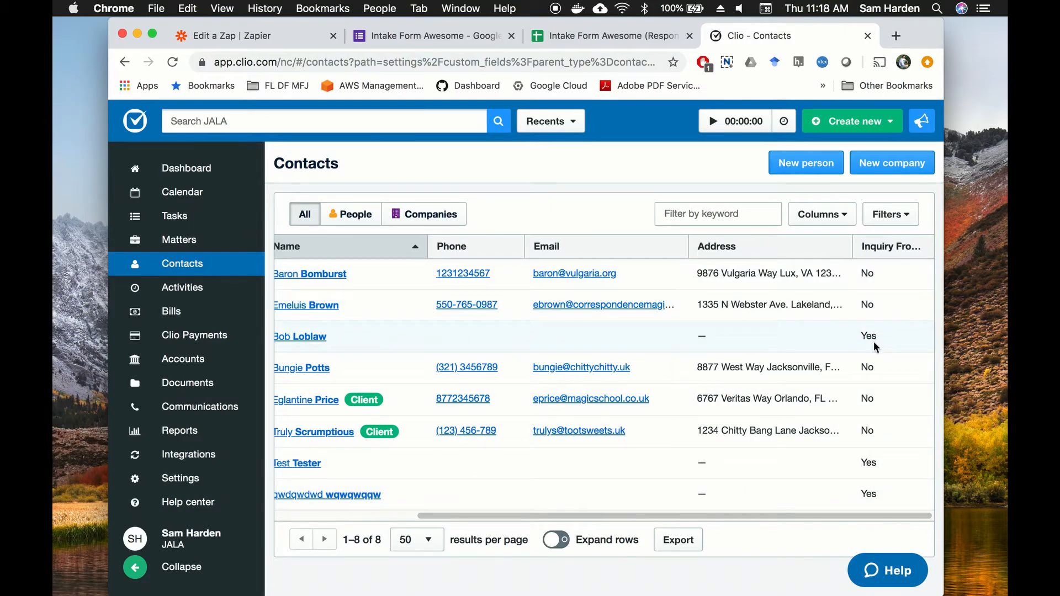
{"action": "left_click", "coordinate": [307, 340]}
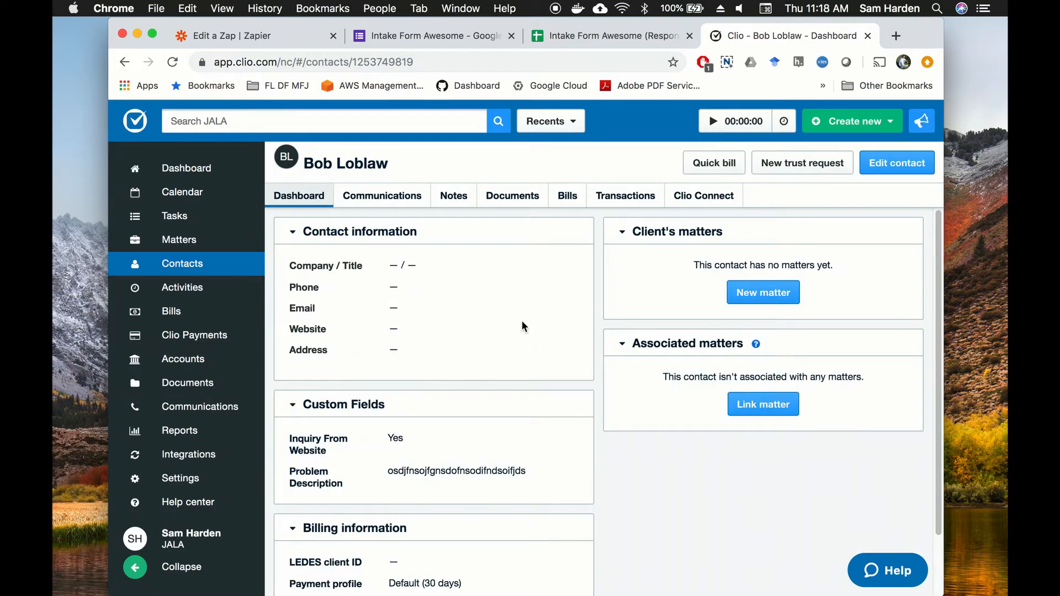
{"action": "scroll", "coordinate": [522, 329], "scroll_direction": "down", "scroll_amount": 3}
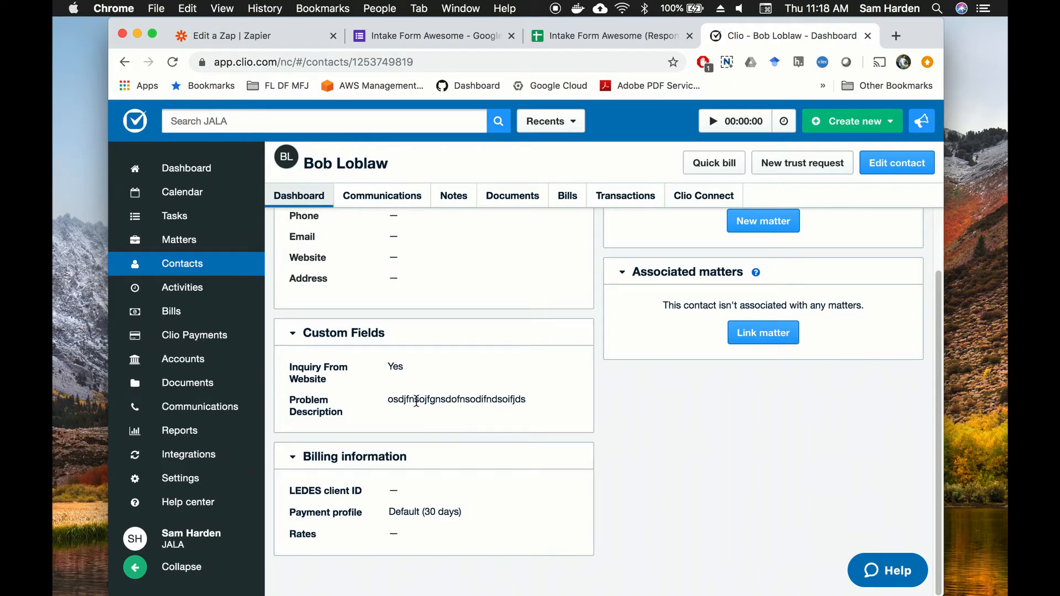
{"action": "scroll", "coordinate": [694, 444], "scroll_direction": "up", "scroll_amount": 2}
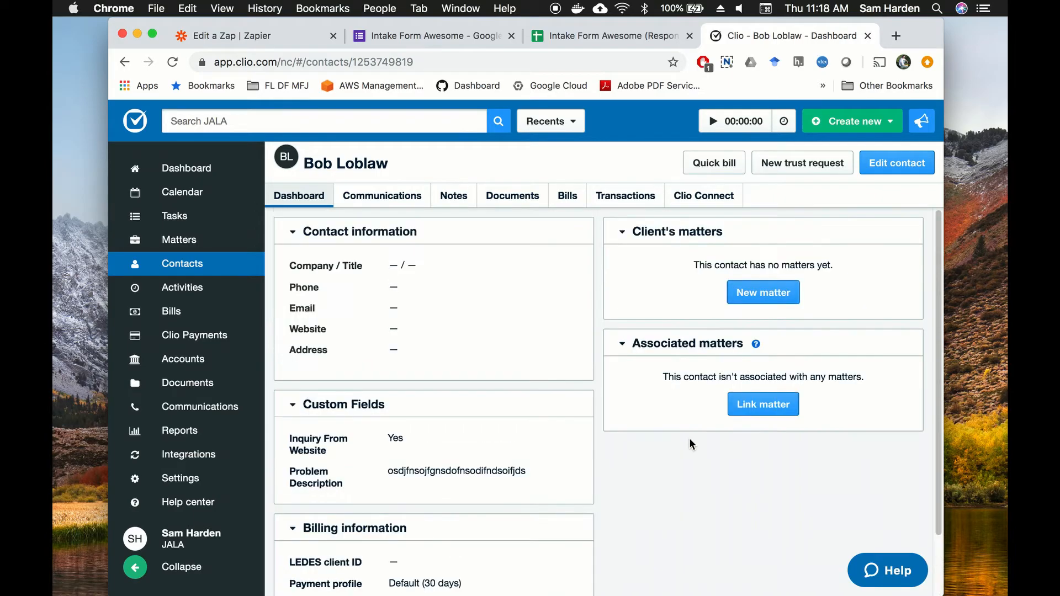
{"action": "left_click", "coordinate": [276, 36]}
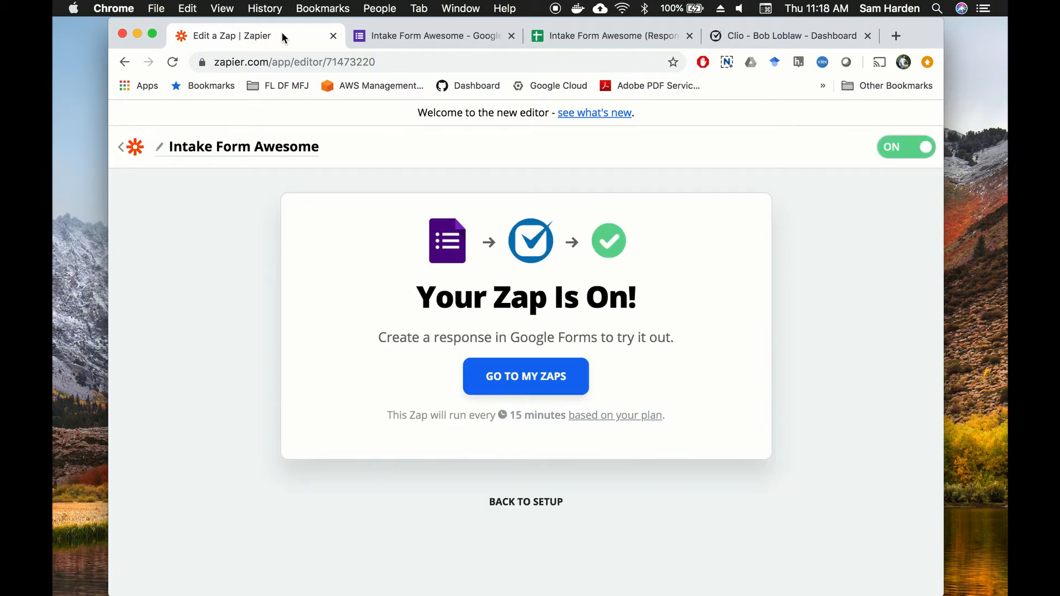
Step: Go to My Zaps to see Intake Form Awesome listed as on
{"action": "left_click", "coordinate": [540, 381]}
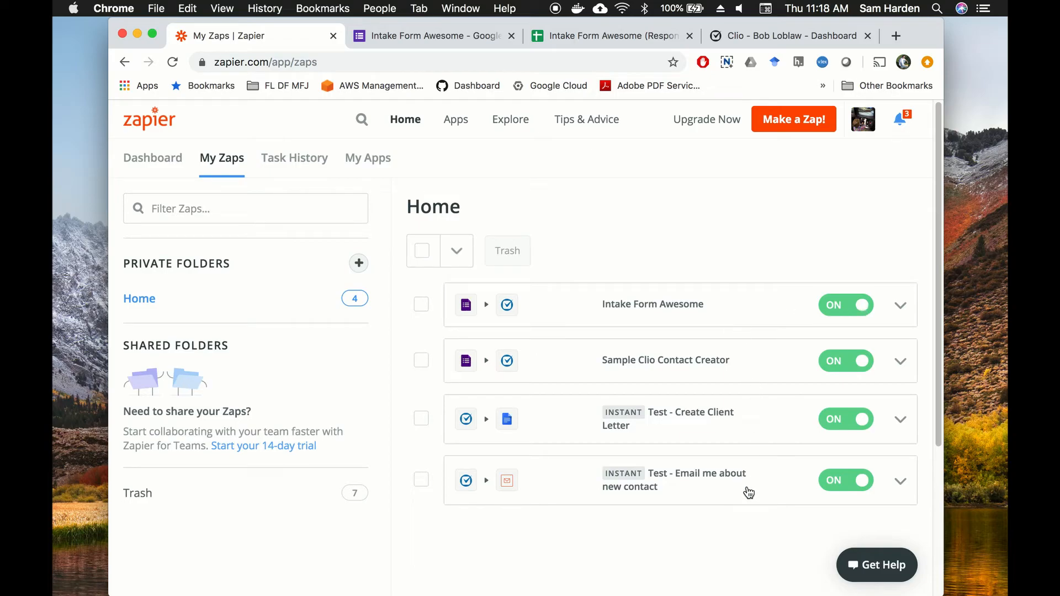
Step: Copy the Intake Form Awesome form's shareable link and open a new incognito window
{"action": "left_click", "coordinate": [430, 36]}
{"action": "left_click", "coordinate": [796, 131]}
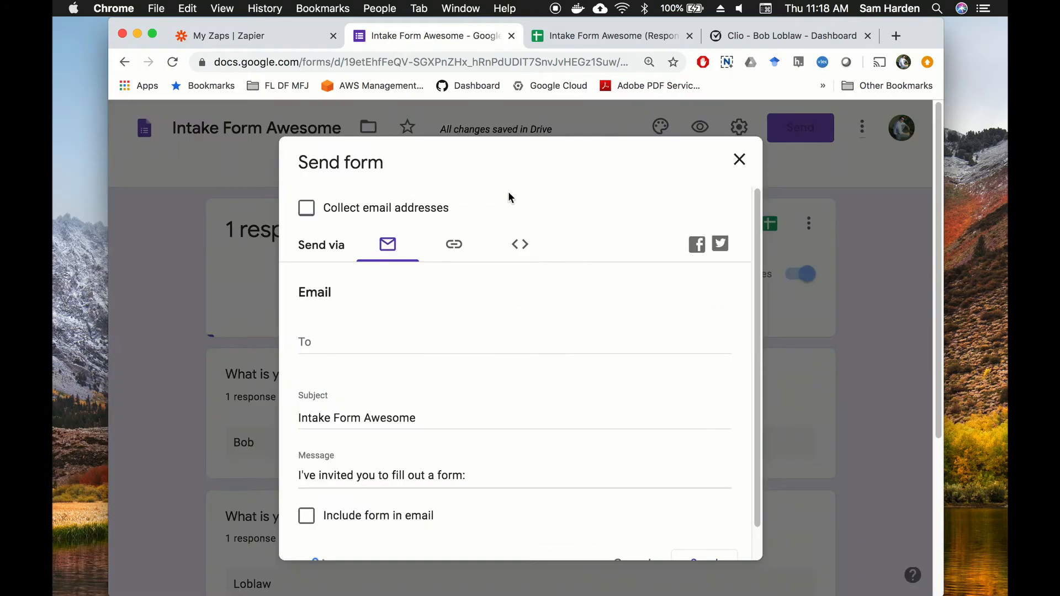
{"action": "left_click", "coordinate": [454, 245]}
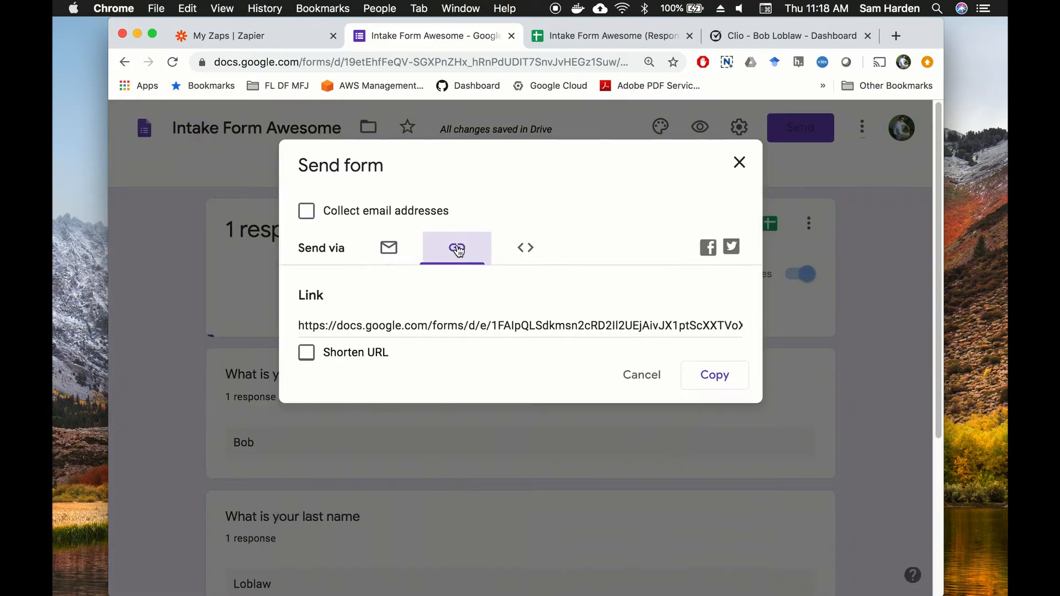
{"action": "left_click", "coordinate": [456, 325]}
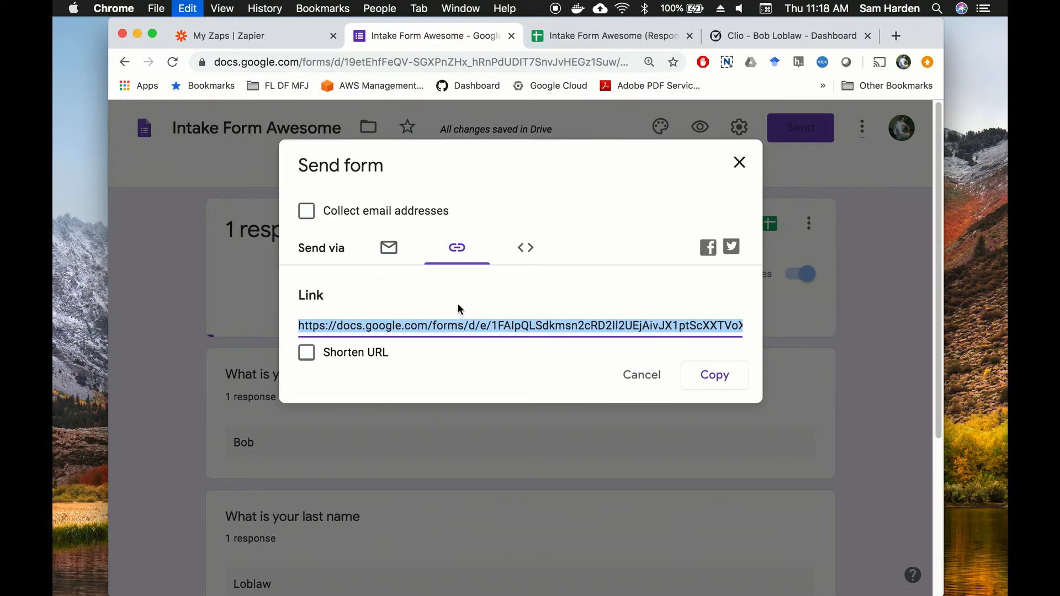
{"action": "left_click", "coordinate": [515, 249]}
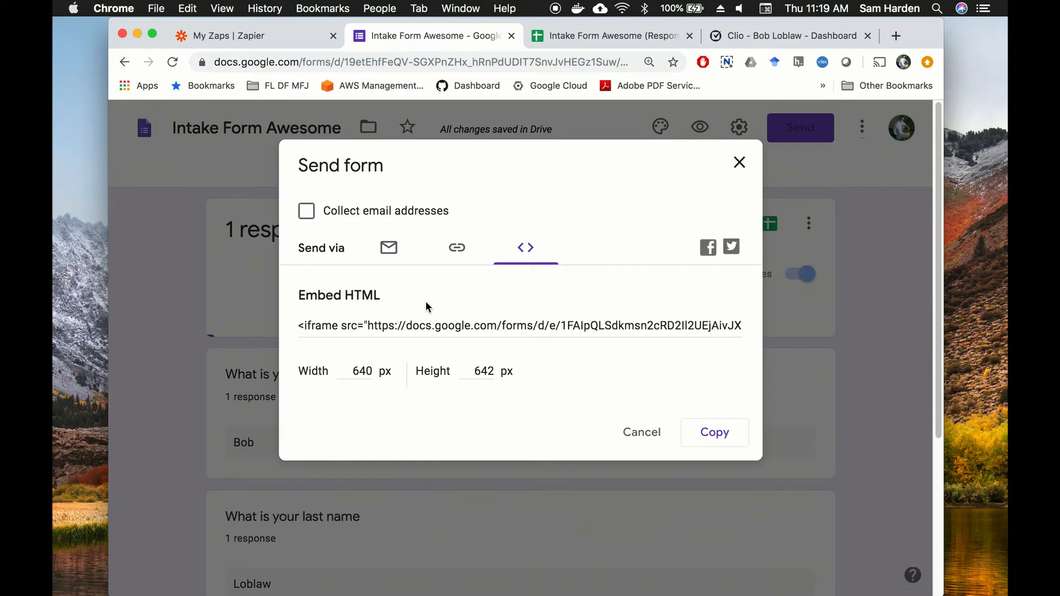
{"action": "left_click", "coordinate": [457, 248]}
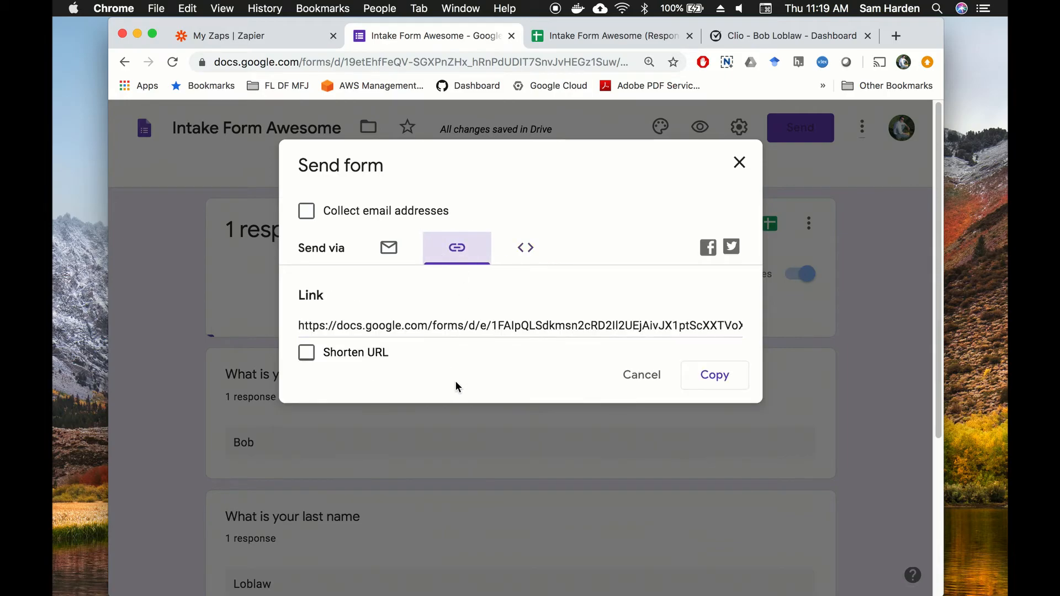
{"action": "left_click", "coordinate": [450, 322]}
{"action": "key", "text": "super+c"}
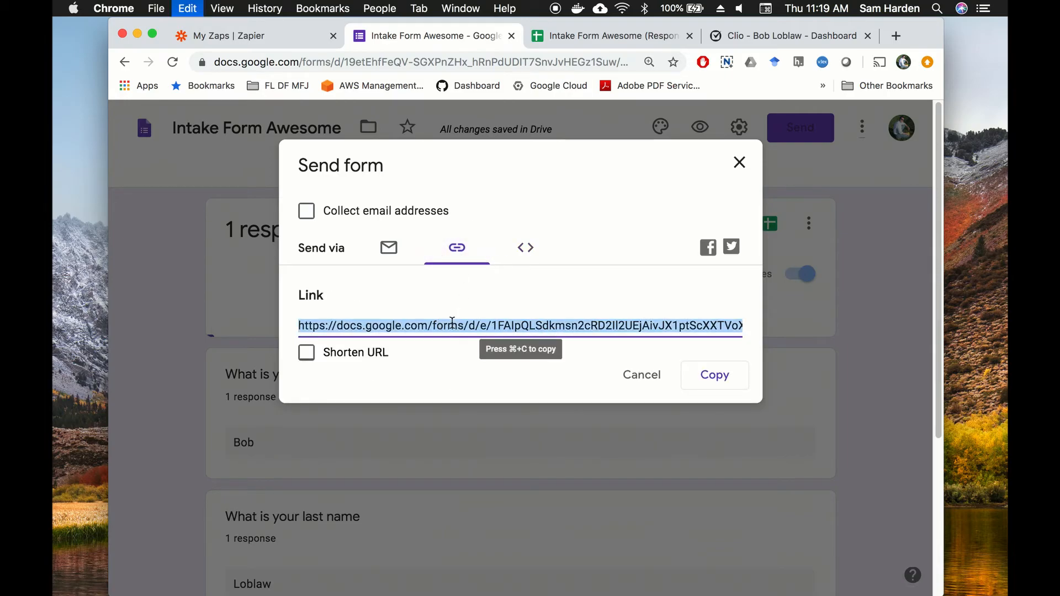
{"action": "key", "text": "super+shift+n"}
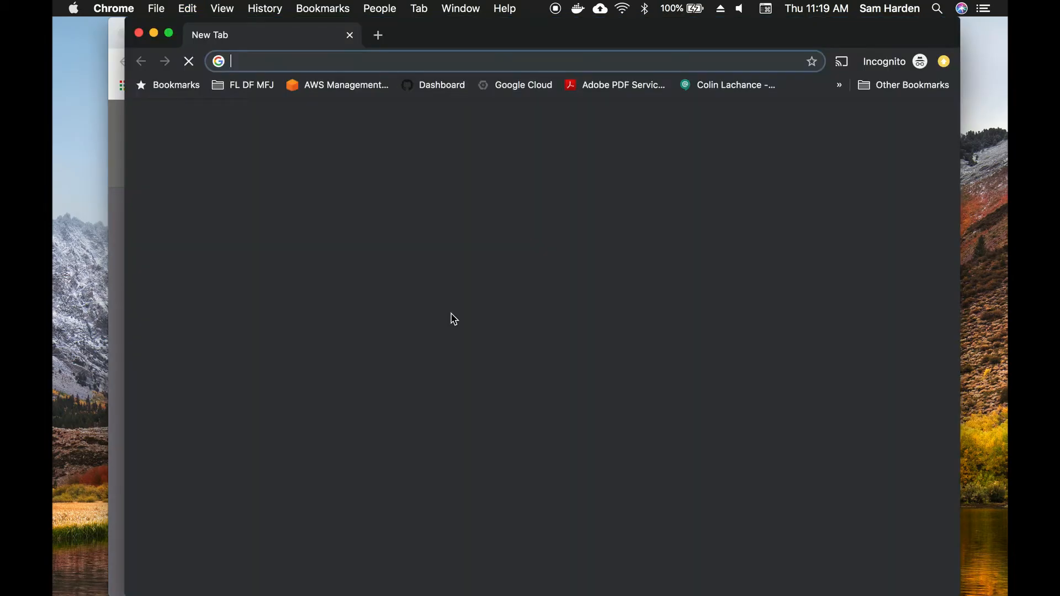
Step: Load the Intake Form Awesome form from the pasted link
{"action": "key", "text": "super+v"}
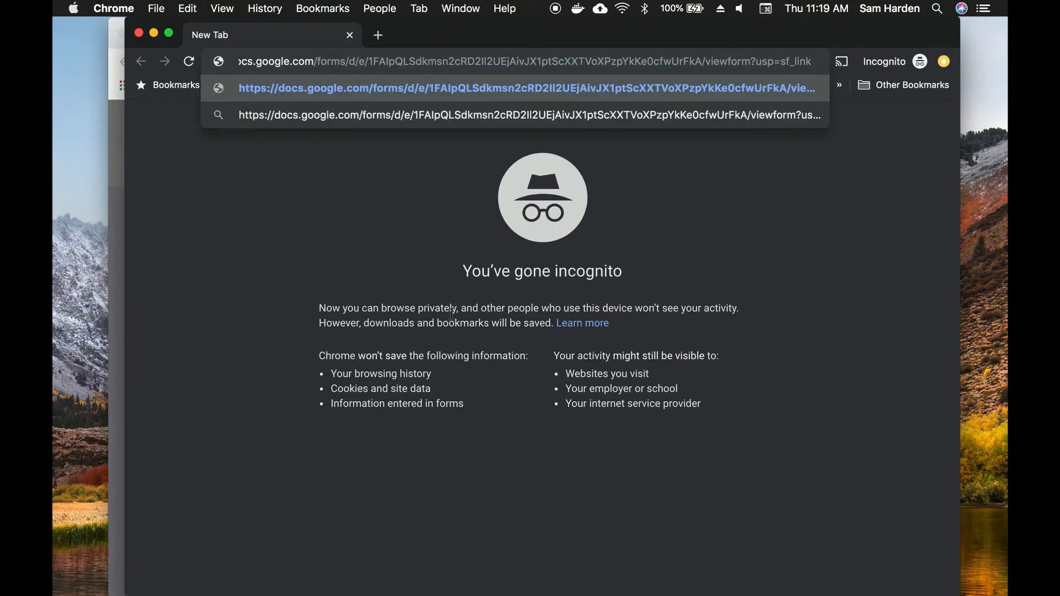
{"action": "key", "text": "Return"}
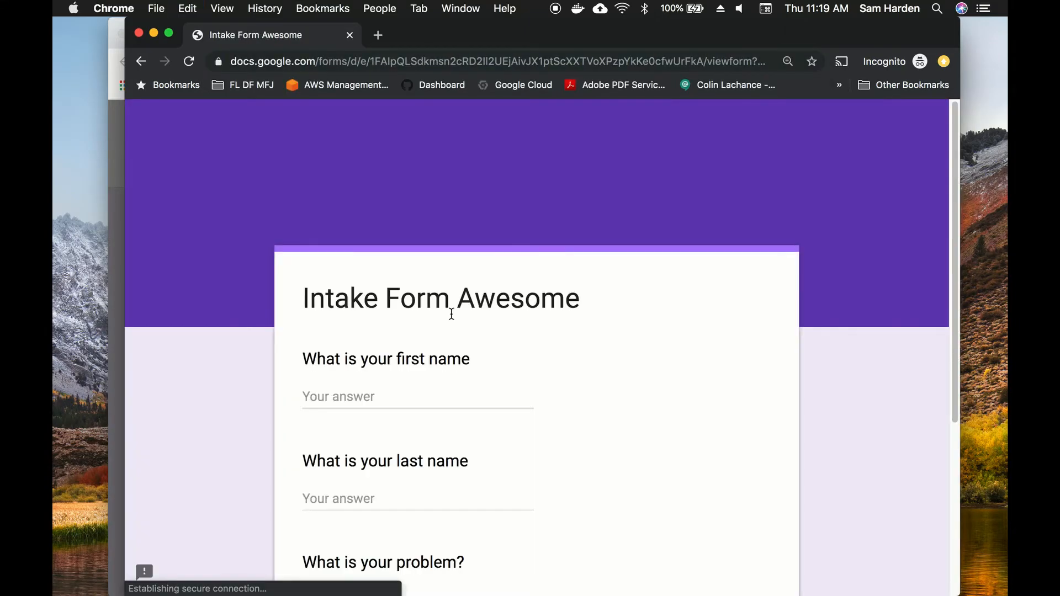
{"action": "scroll", "coordinate": [647, 286], "scroll_direction": "down", "scroll_amount": 3}
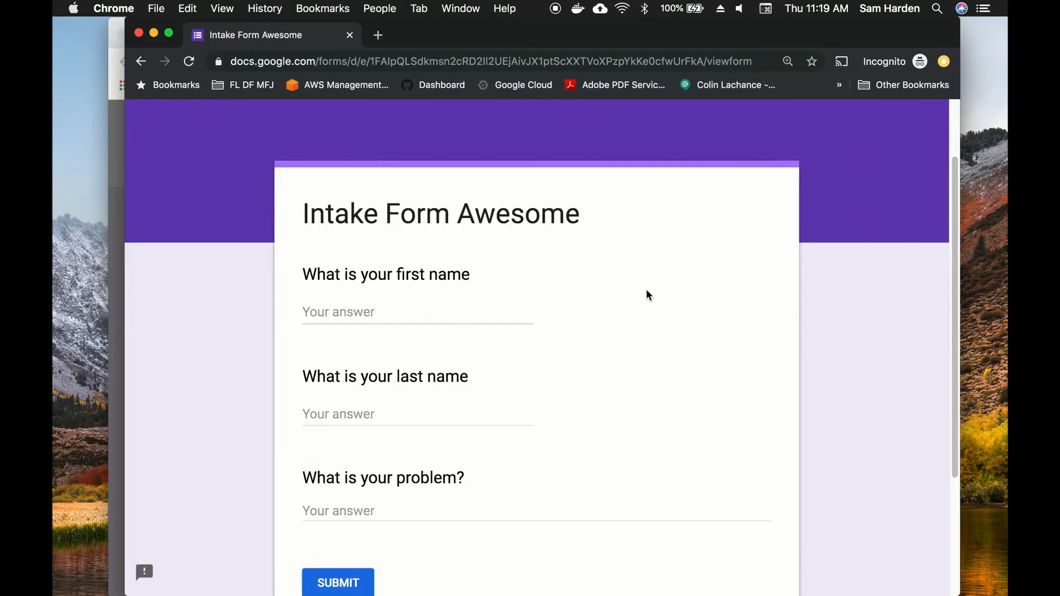
Step: Submit a response with the respondent's first and last name and problem 'Trees', then close the window
{"action": "left_click", "coordinate": [346, 312]}
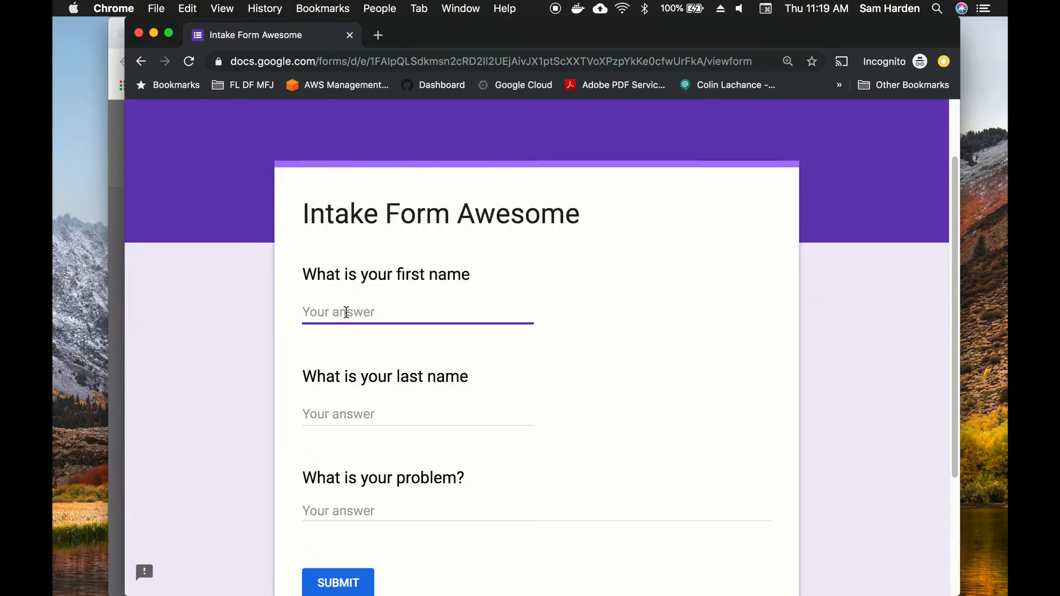
{"action": "type", "text": "Heywood"}
{"action": "key", "text": "Tab"}
{"action": "type", "text": "Yabuzzo"}
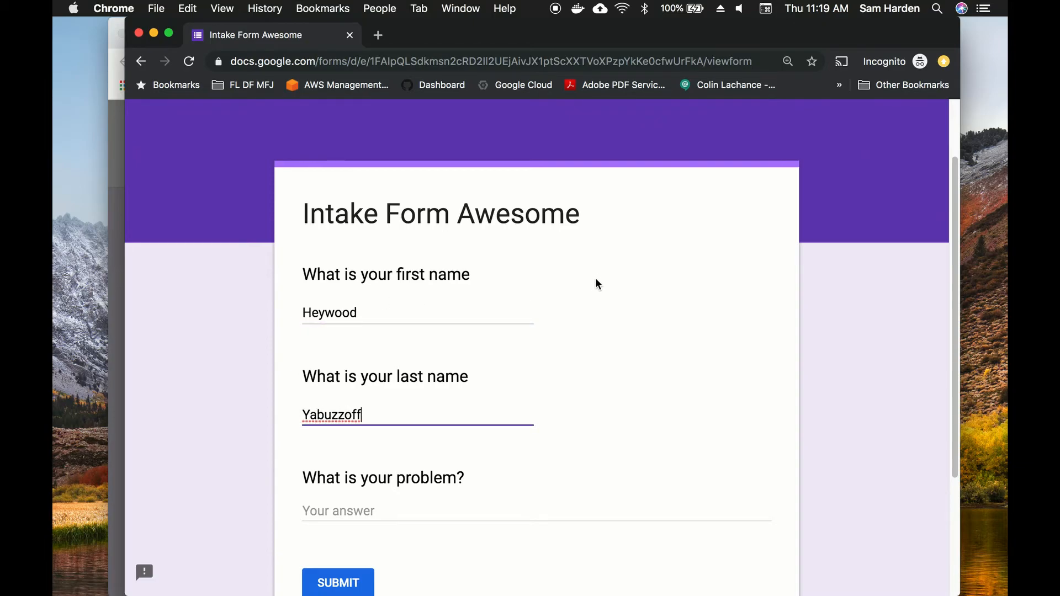
{"action": "scroll", "coordinate": [563, 281], "scroll_direction": "down", "scroll_amount": 3}
{"action": "left_click", "coordinate": [417, 333]}
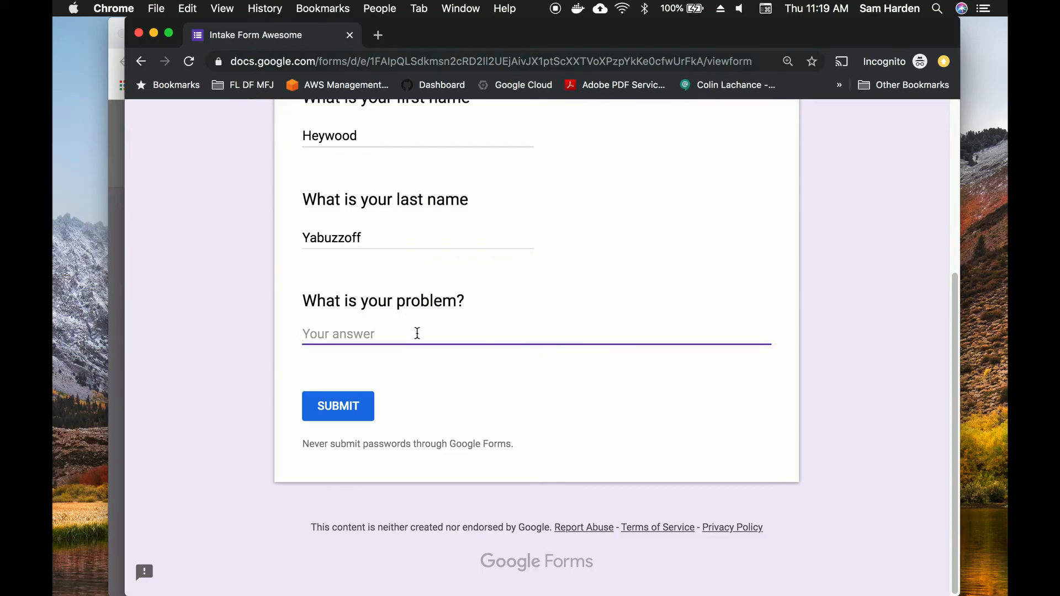
{"action": "type", "text": "Trees"}
{"action": "left_click", "coordinate": [338, 403]}
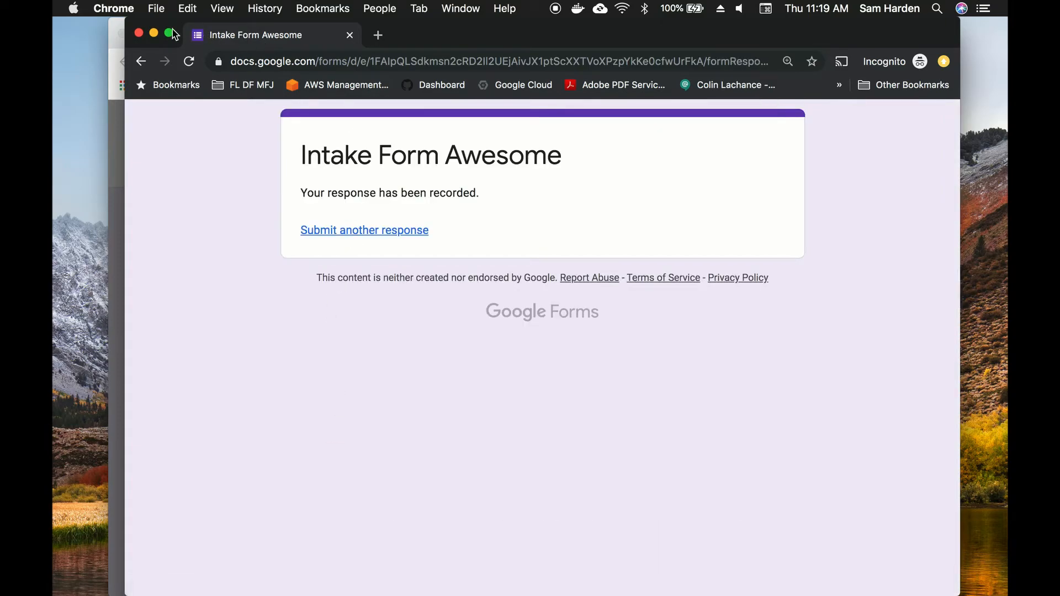
{"action": "left_click", "coordinate": [139, 34]}
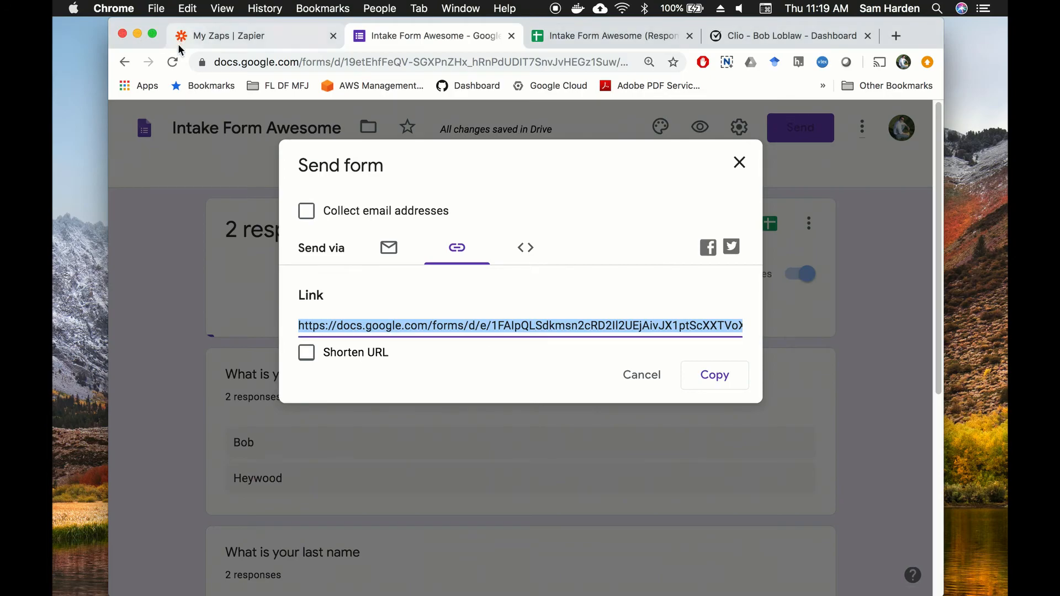
Step: Dismiss the Send form dialog, check Clio's Contacts list, and return to My Zaps
{"action": "left_click", "coordinate": [741, 163]}
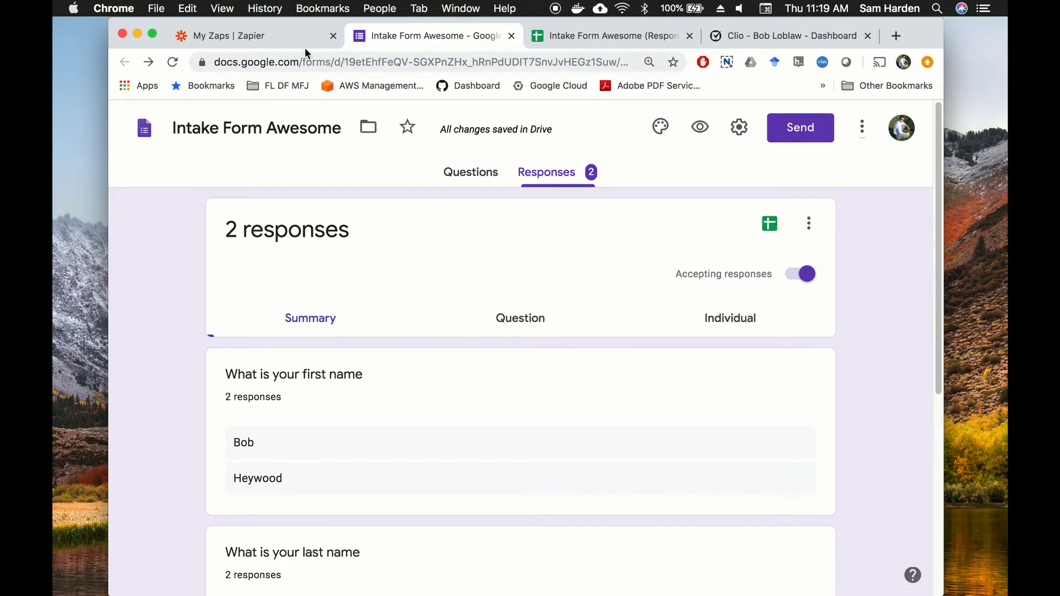
{"action": "left_click", "coordinate": [282, 42]}
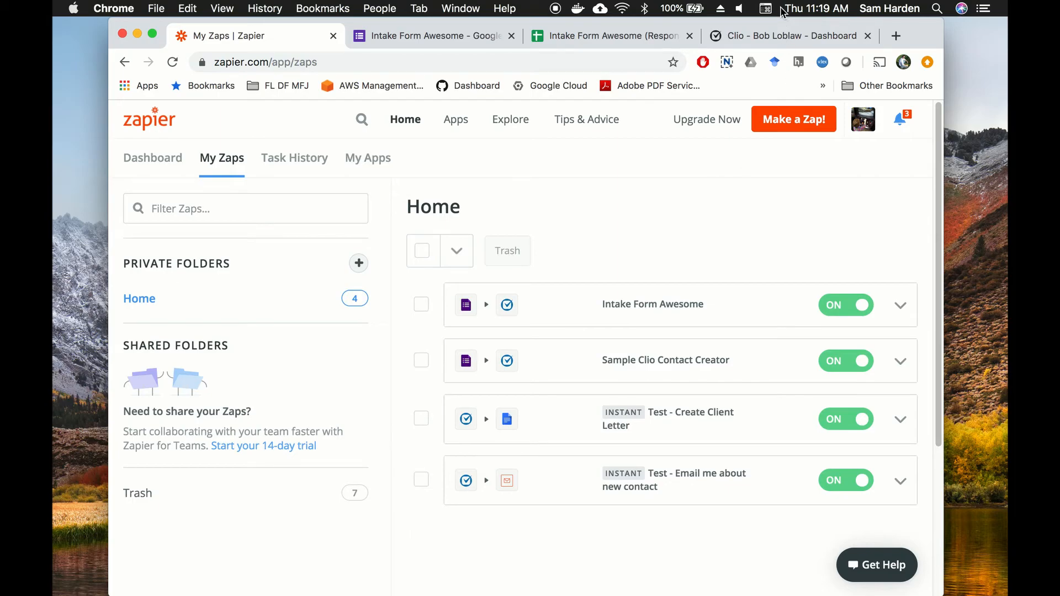
{"action": "left_click", "coordinate": [776, 35]}
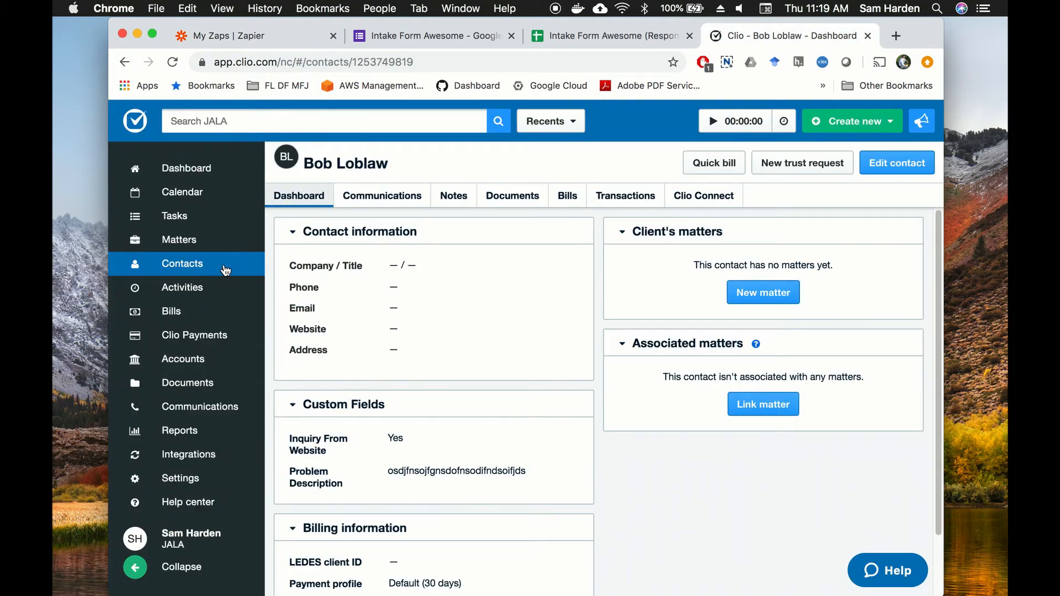
{"action": "left_click", "coordinate": [182, 266]}
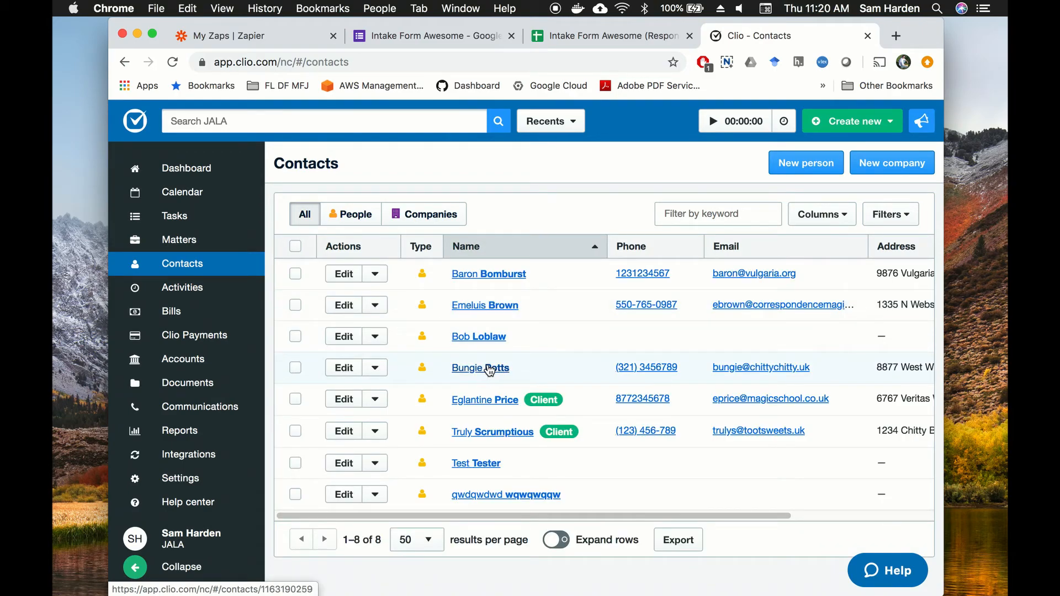
{"action": "left_click", "coordinate": [305, 38]}
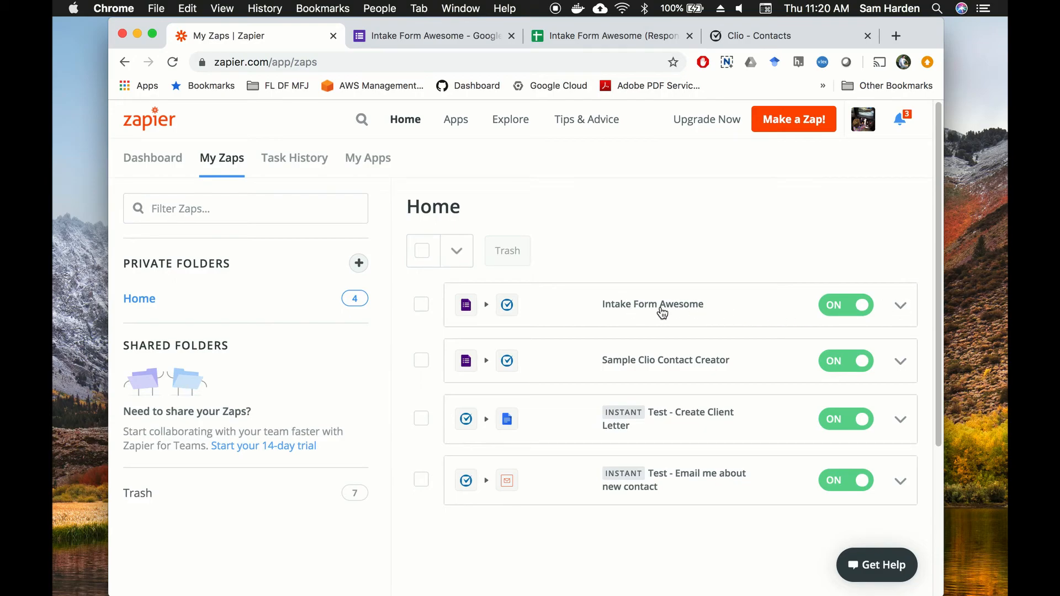
Step: Run the Intake Form Awesome zap manually, close the run status report, and return to Clio Contacts
{"action": "left_click", "coordinate": [898, 306]}
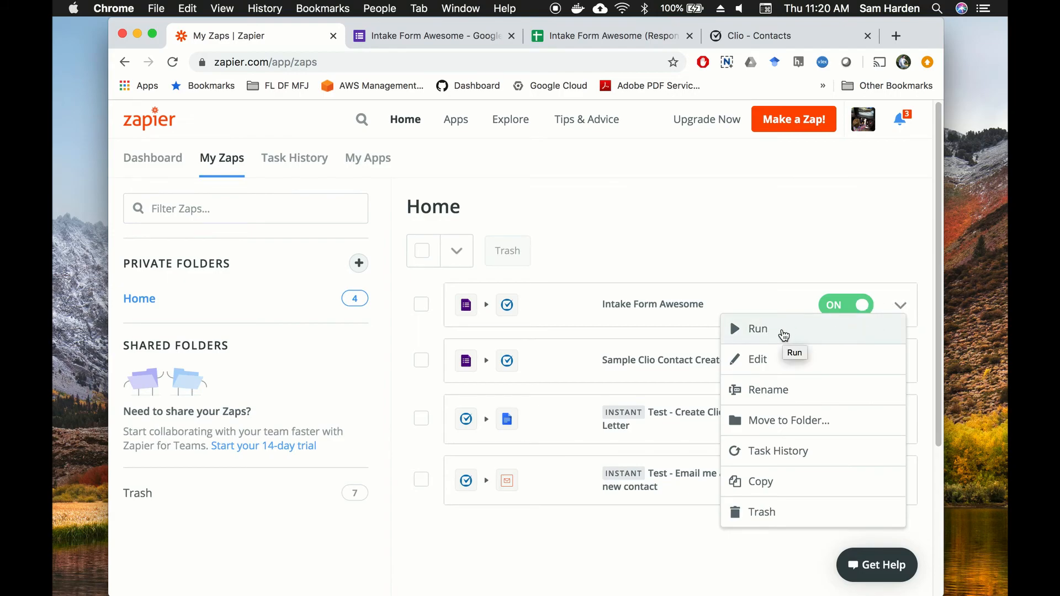
{"action": "left_click", "coordinate": [784, 334]}
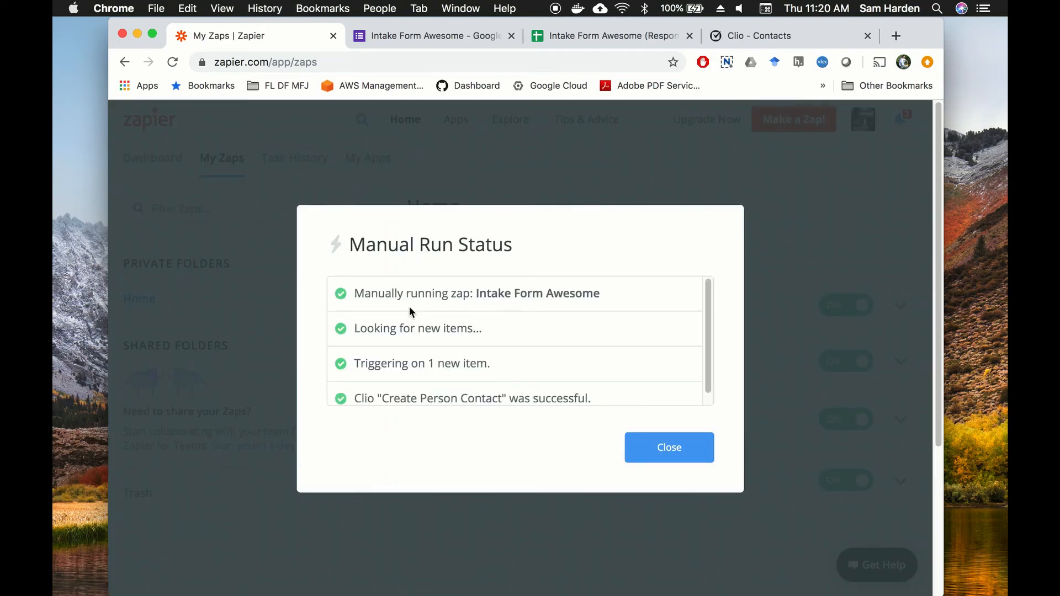
{"action": "scroll", "coordinate": [392, 365], "scroll_direction": "down", "scroll_amount": 1}
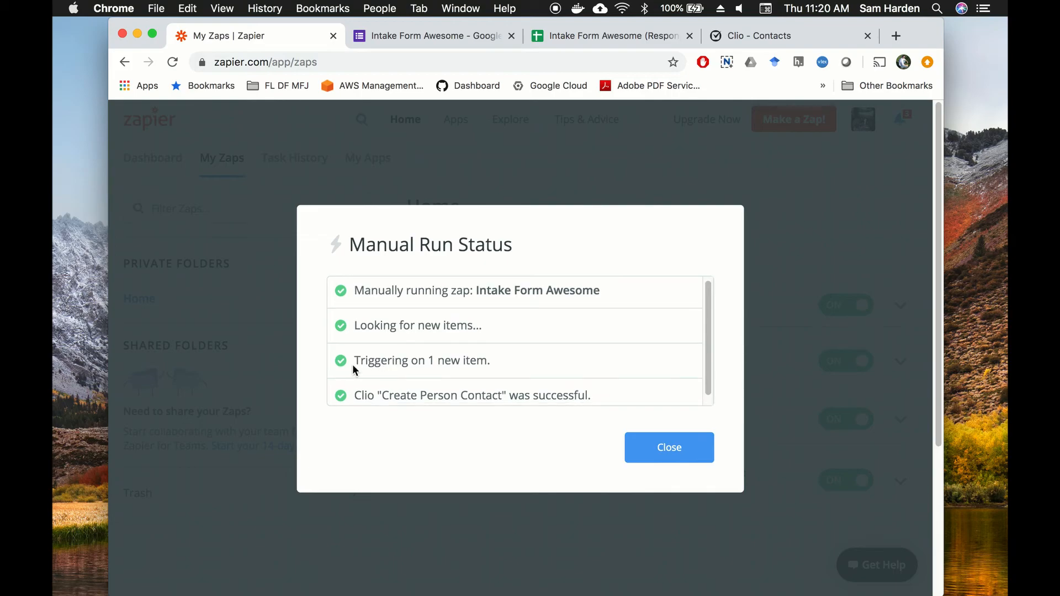
{"action": "scroll", "coordinate": [473, 367], "scroll_direction": "down", "scroll_amount": 2}
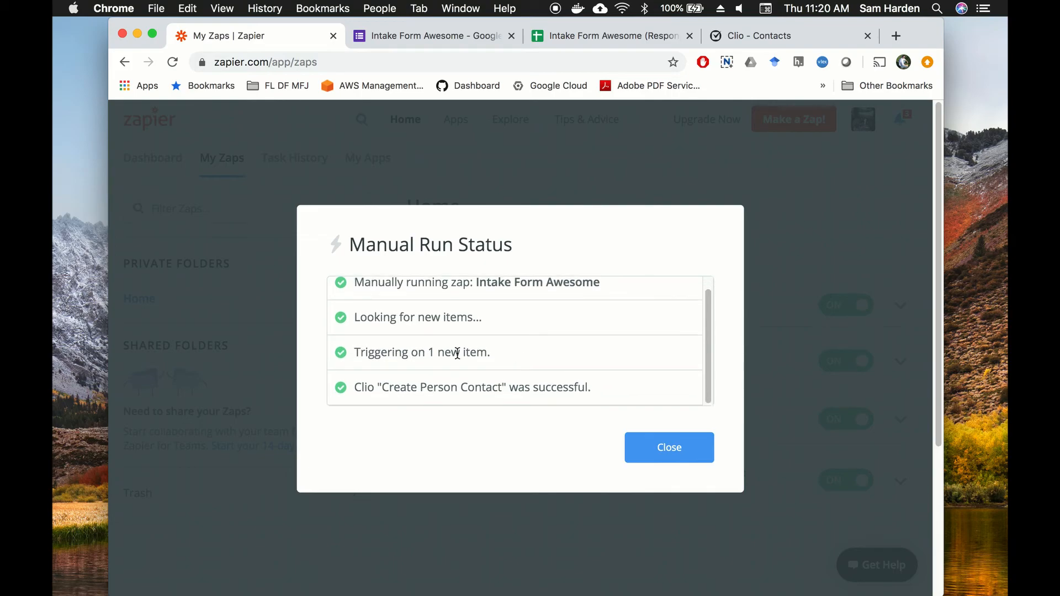
{"action": "left_click", "coordinate": [670, 448]}
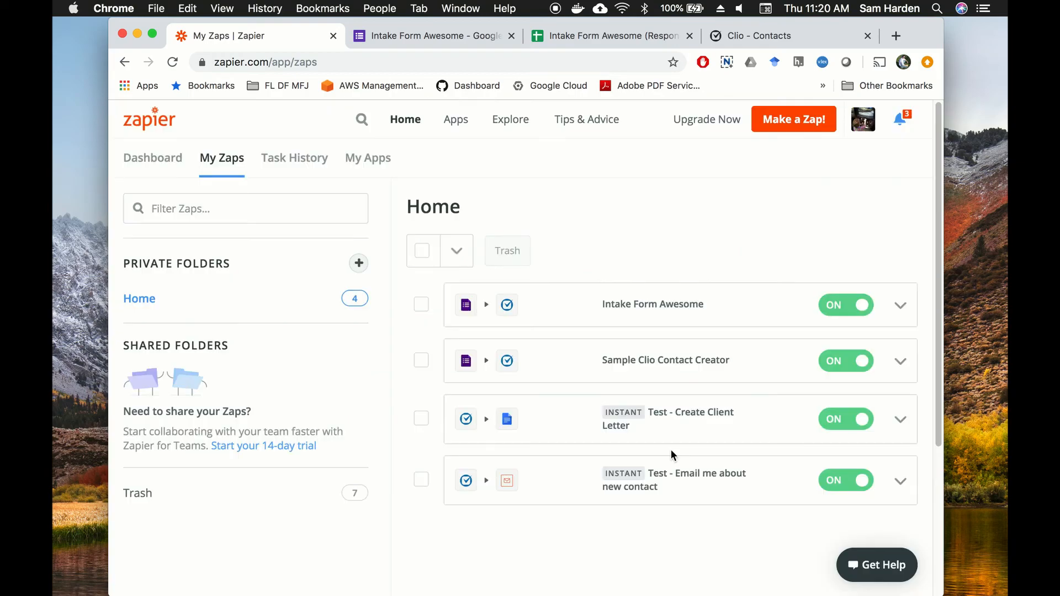
{"action": "left_click", "coordinate": [788, 37]}
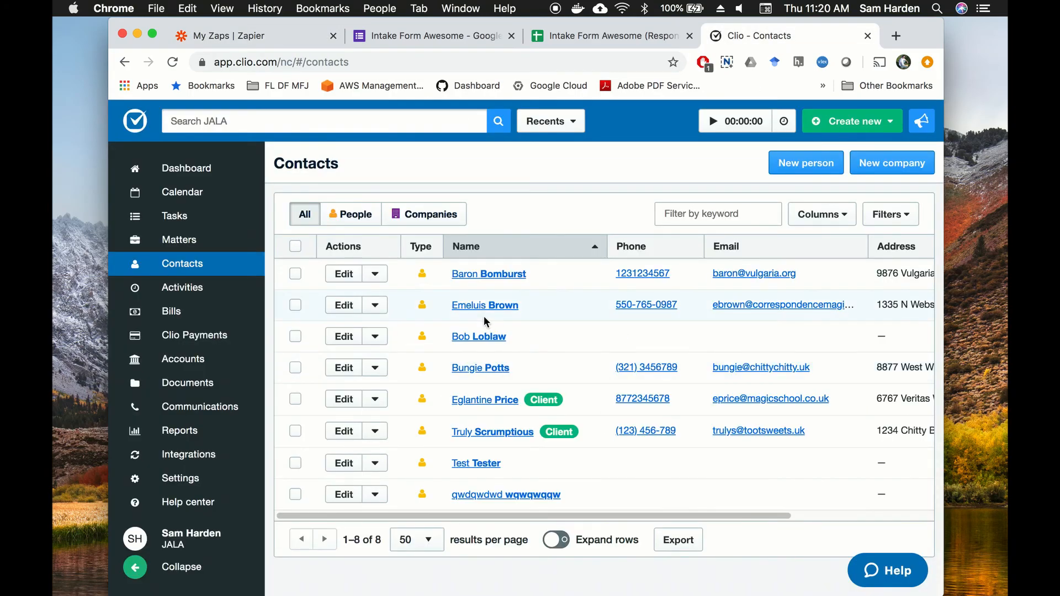
Step: Reload Contacts and open the new contact to verify Inquiry From Website 'Yes' and Problem Description 'Trees'
{"action": "left_click", "coordinate": [173, 61]}
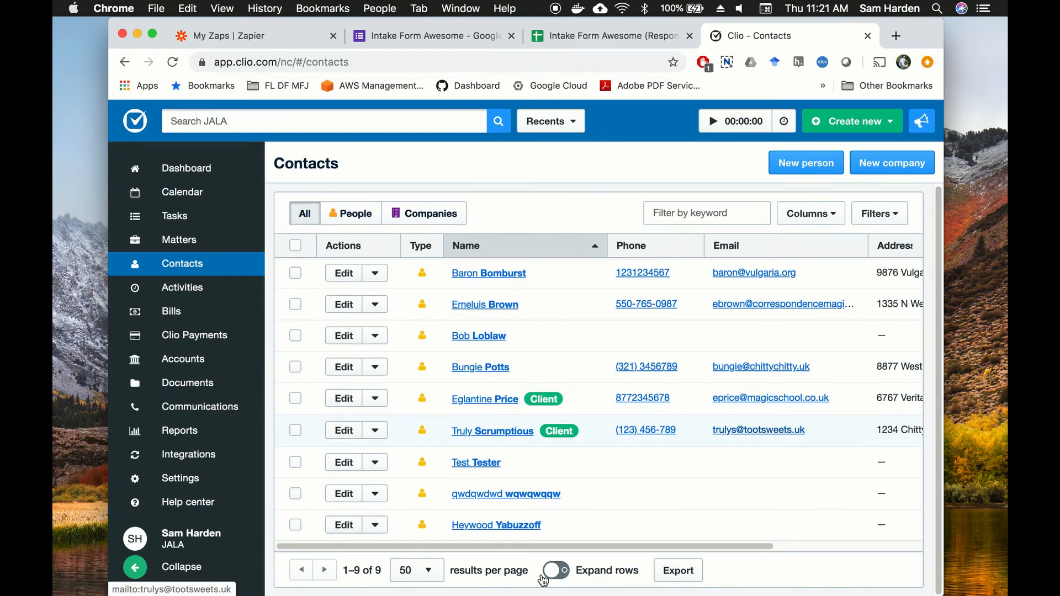
{"action": "left_click", "coordinate": [525, 526]}
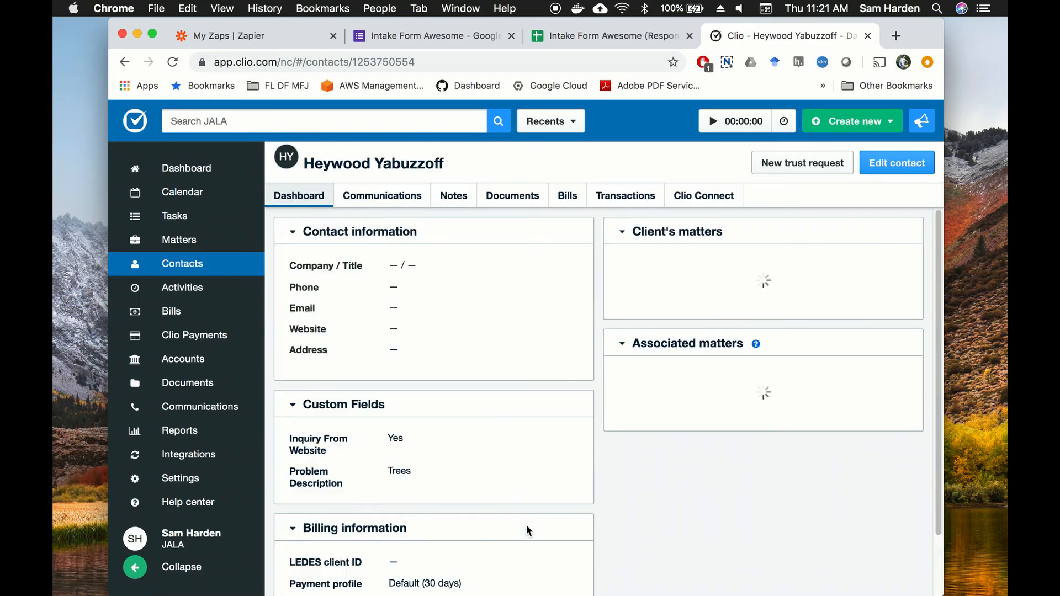
{"action": "scroll", "coordinate": [496, 524], "scroll_direction": "down", "scroll_amount": 3}
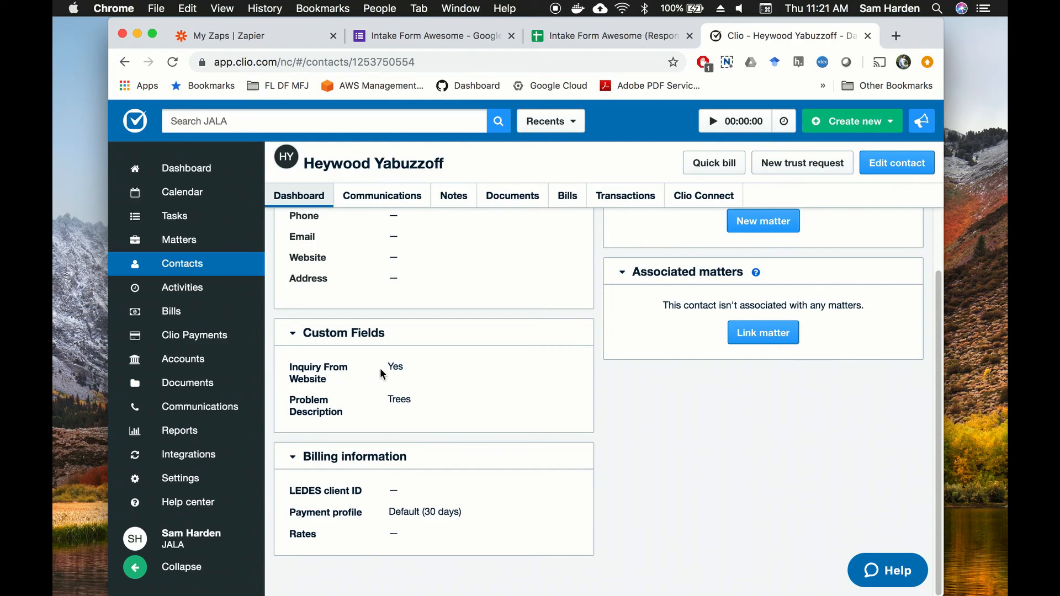
{"action": "left_click", "coordinate": [382, 399]}
{"action": "left_click_drag", "start_coordinate": [382, 399], "coordinate": [414, 401]}
{"action": "left_click", "coordinate": [438, 399]}
{"action": "left_click", "coordinate": [631, 432]}
{"action": "scroll", "coordinate": [633, 460], "scroll_direction": "up", "scroll_amount": 3}
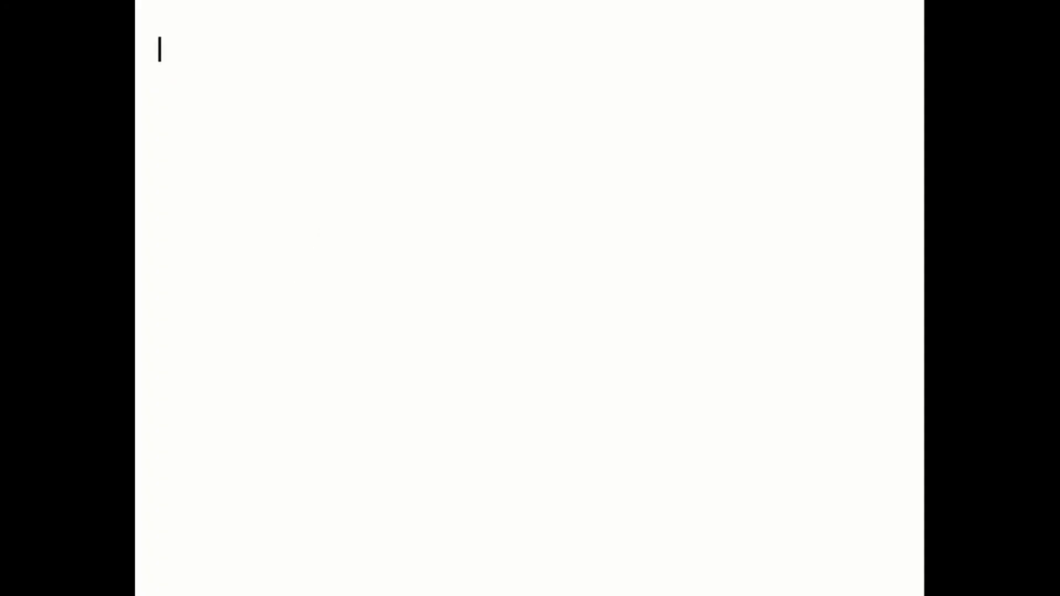
Step: Type 'Thanks for watching' and, below it, a line inviting questions to the presenter's e-mail address
{"action": "type", "text": "Thanks for watching"}
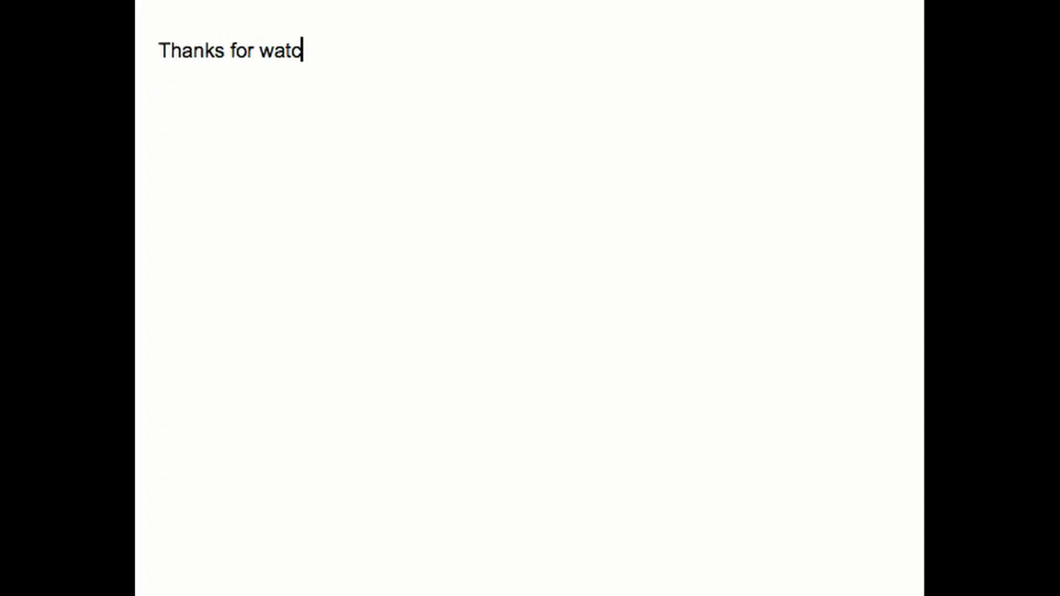
{"action": "key", "text": "Return"}
{"action": "key", "text": "Return"}
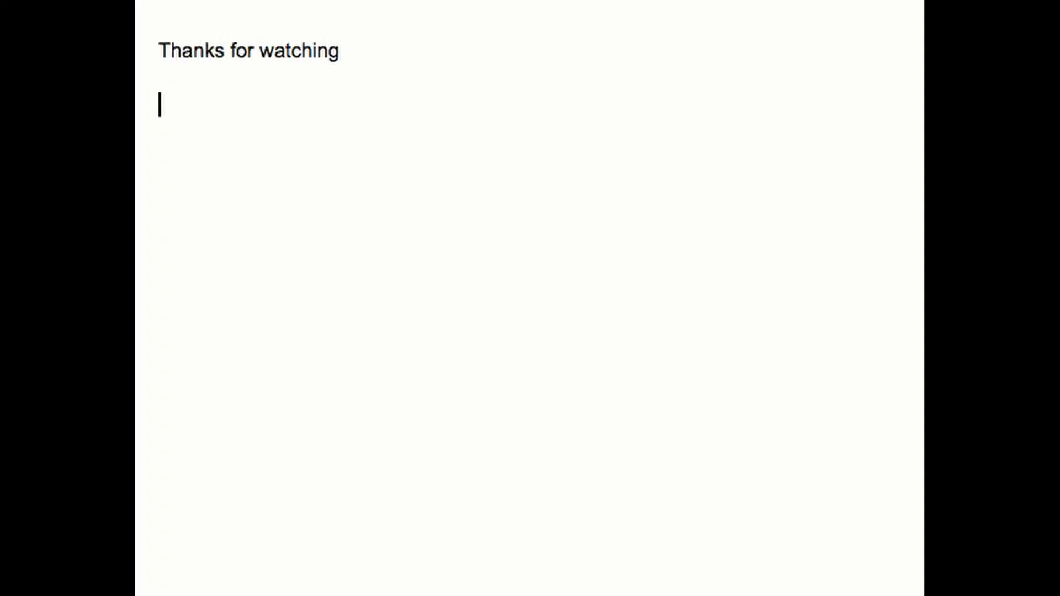
{"action": "type", "text": "Questions"}
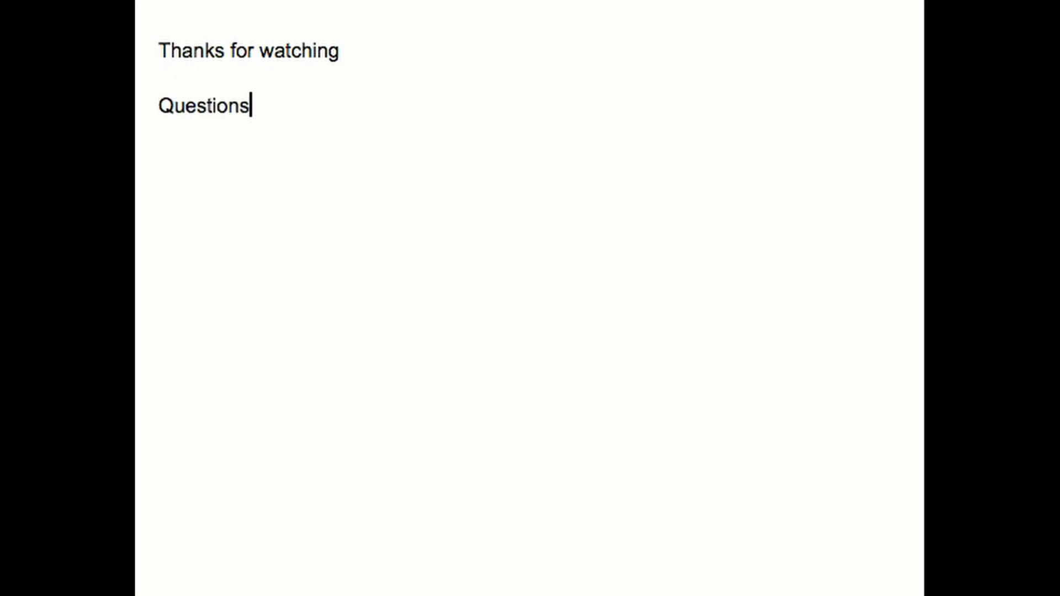
{"action": "type", "text": "? Email me at "}
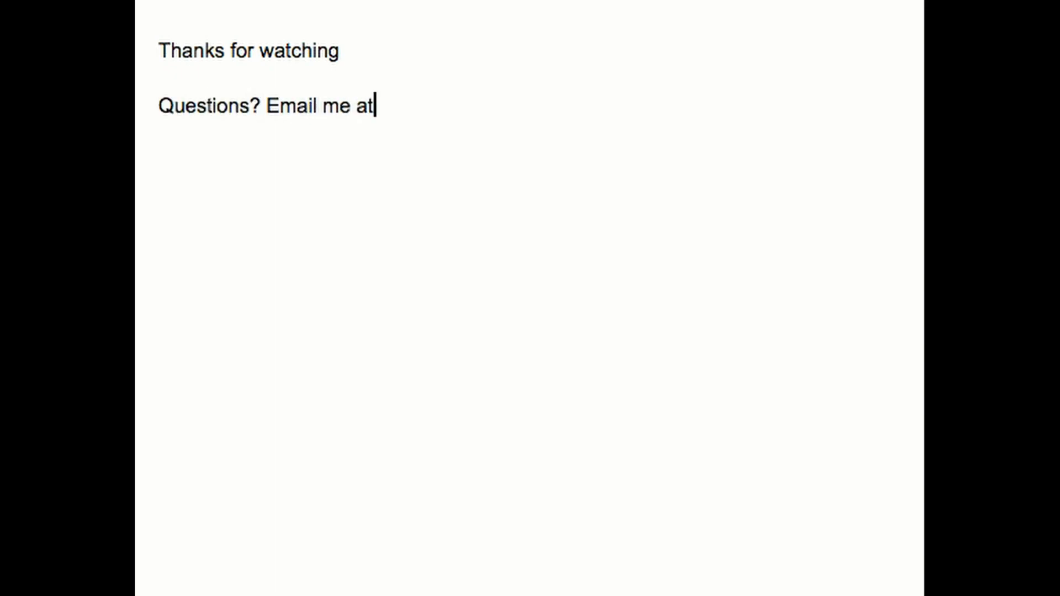
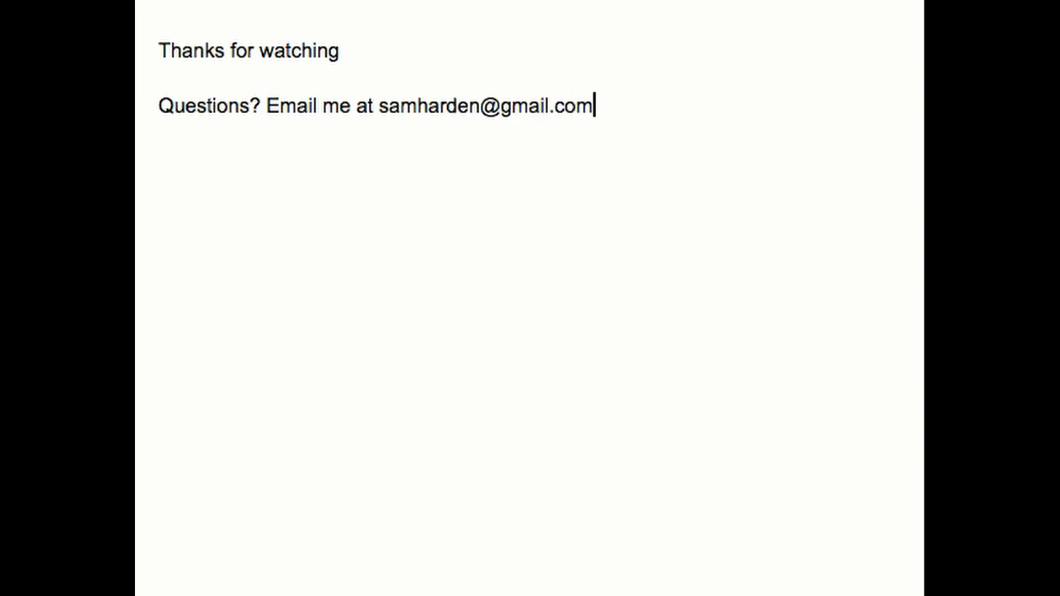